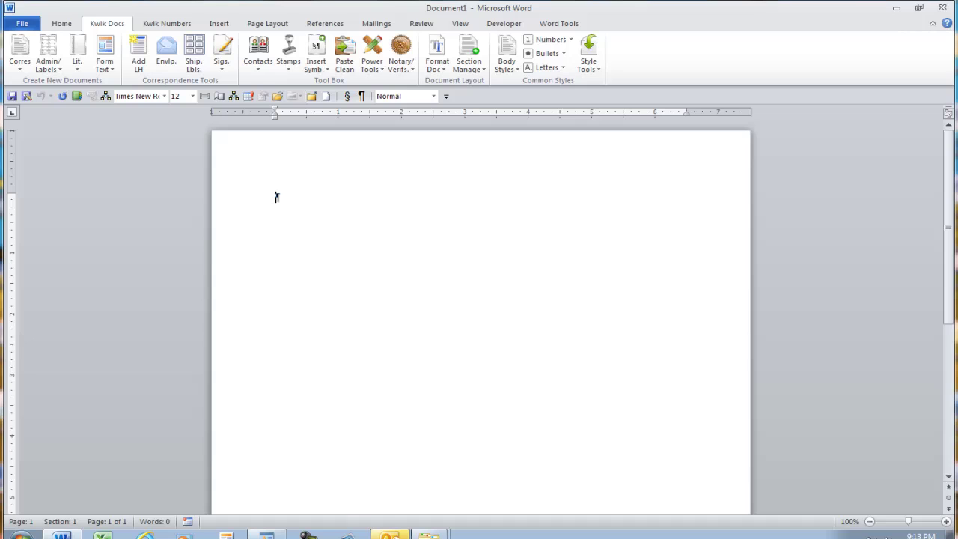
# Create a new Pleading - Probate, recall the saved caption details, and keep Conservator as petitioner title.
pyautogui.click(81, 69)
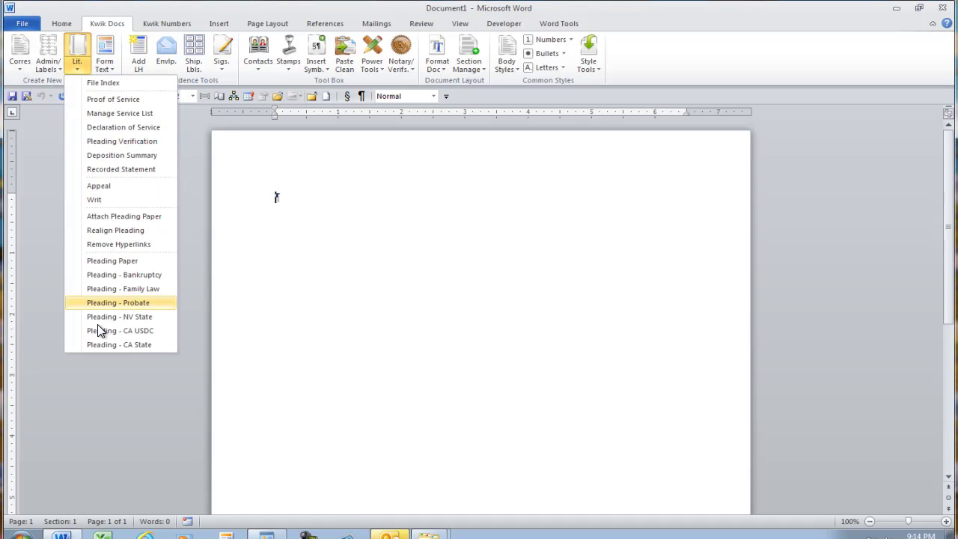
pyautogui.click(110, 304)
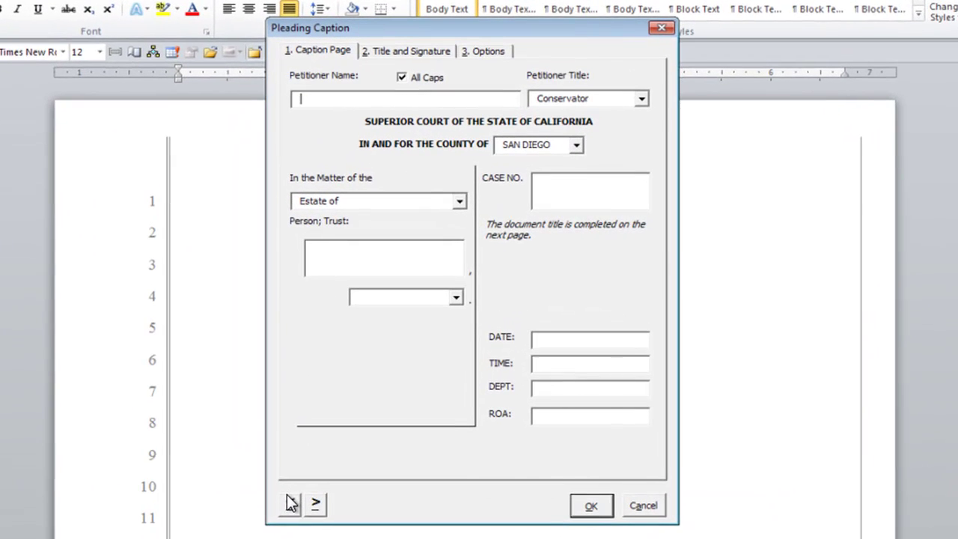
pyautogui.click(292, 505)
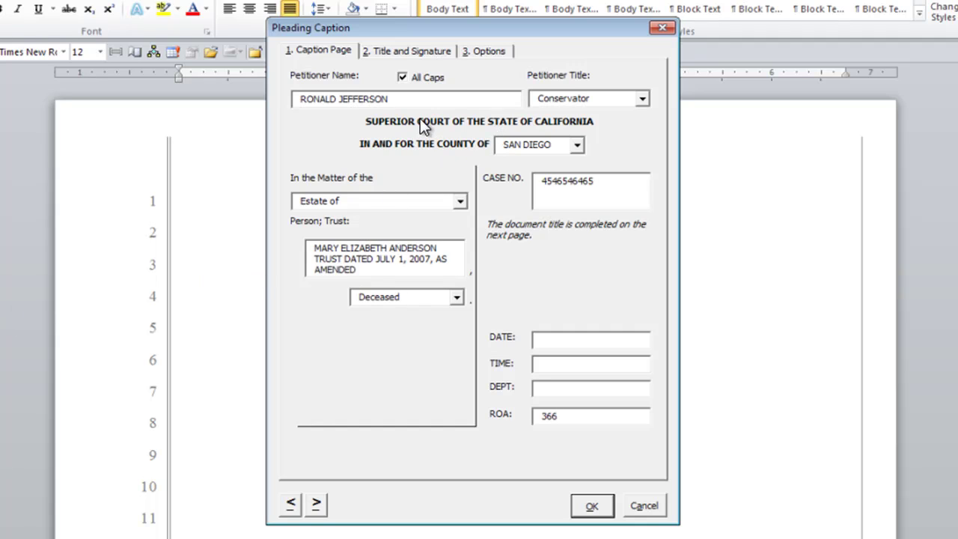
pyautogui.click(644, 98)
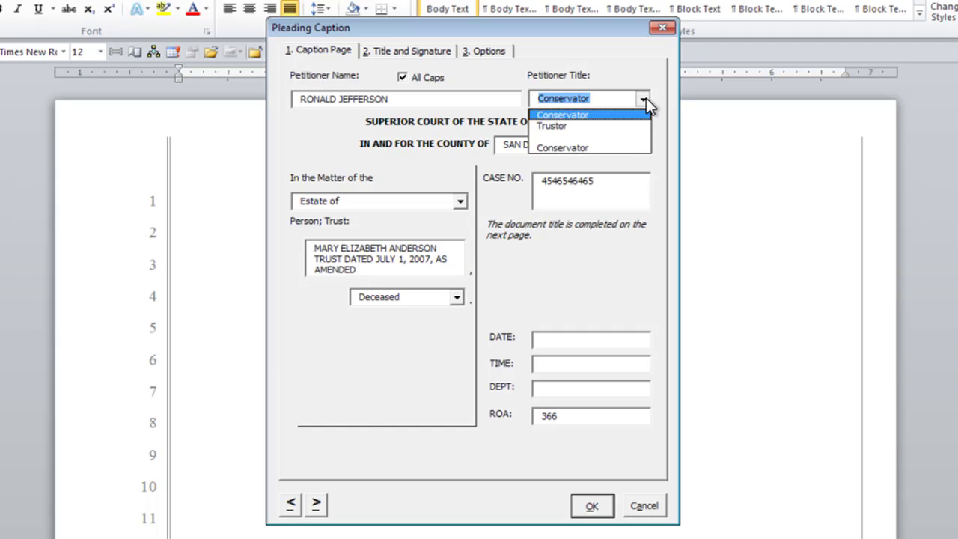
pyautogui.click(555, 115)
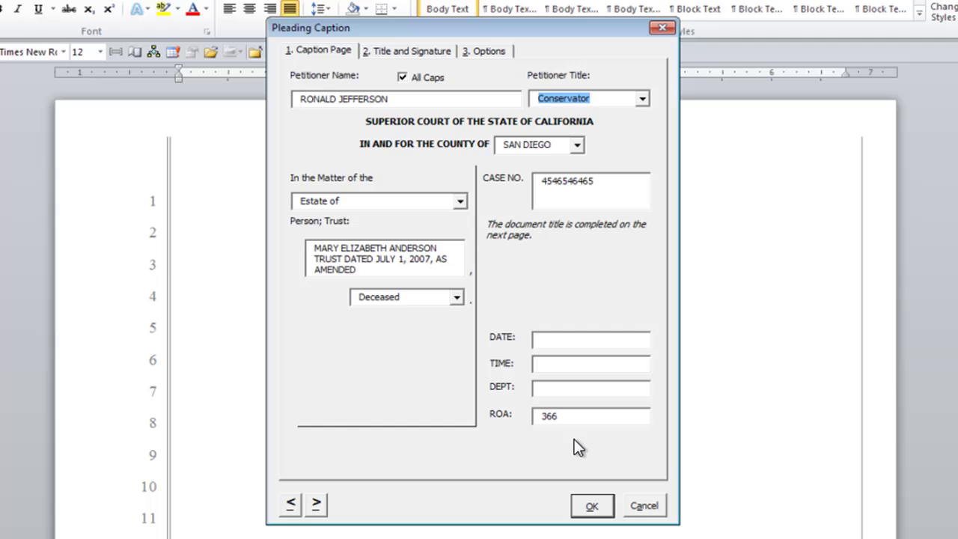
# Paste the long petition title, copy it to the footer, and trim the footer to PETITION.
pyautogui.click(396, 54)
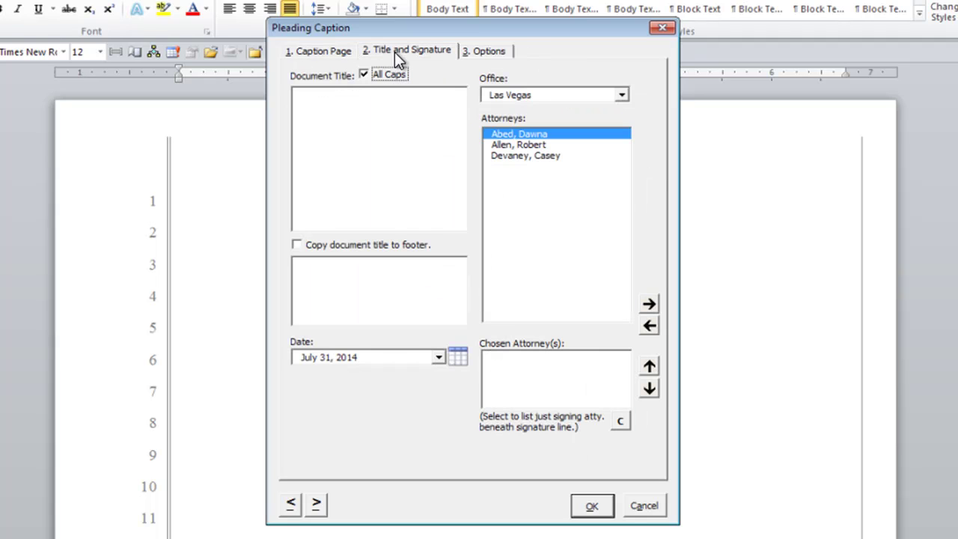
pyautogui.click(370, 147)
pyautogui.hotkey('ctrl', 'v')
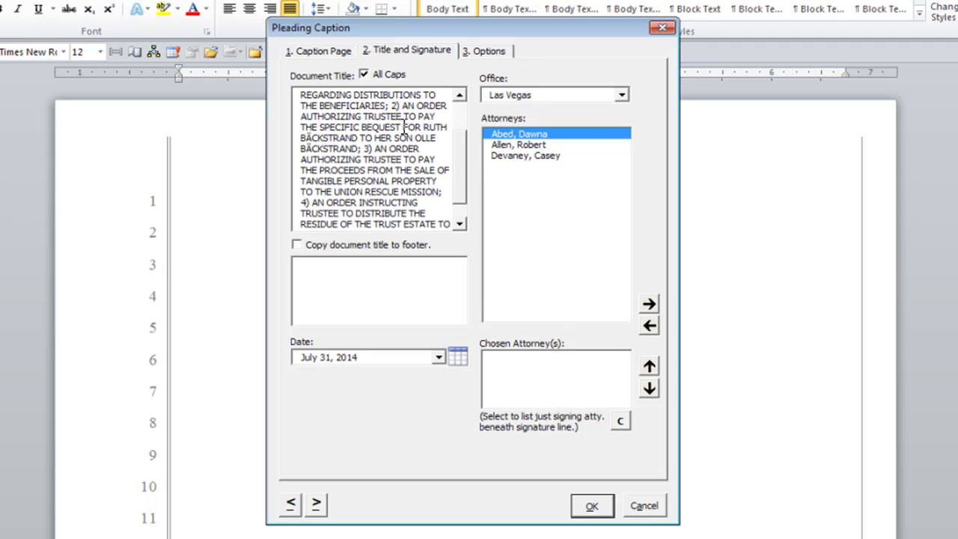
pyautogui.click(302, 245)
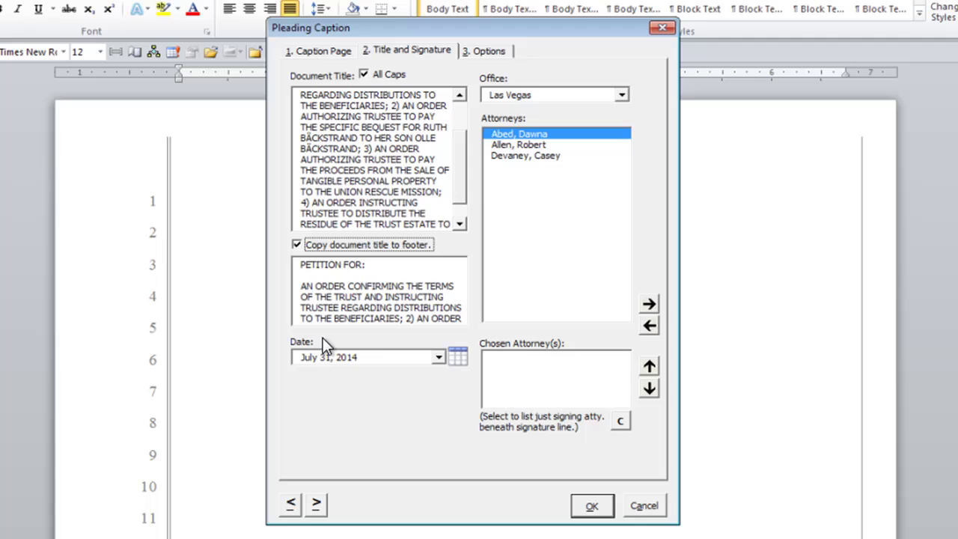
pyautogui.click(298, 246)
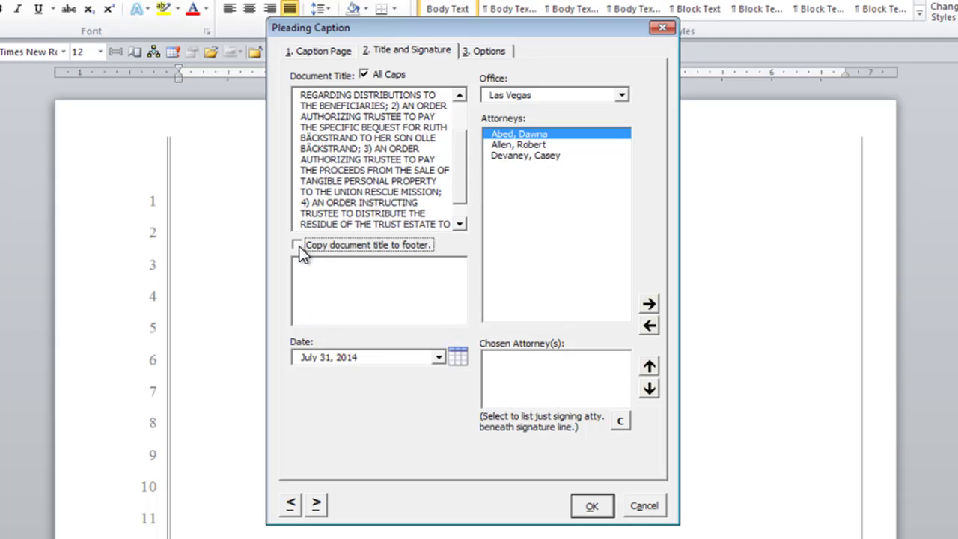
pyautogui.click(305, 275)
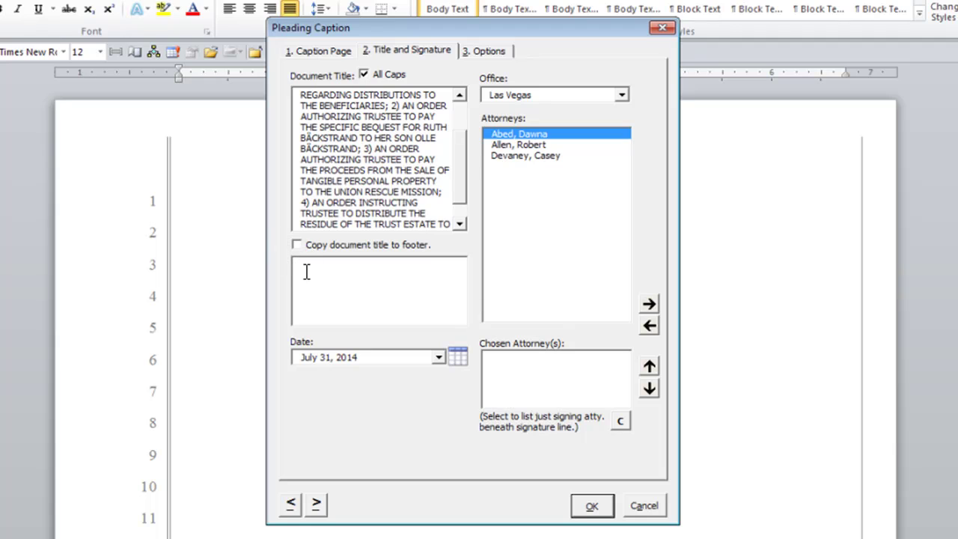
pyautogui.click(296, 247)
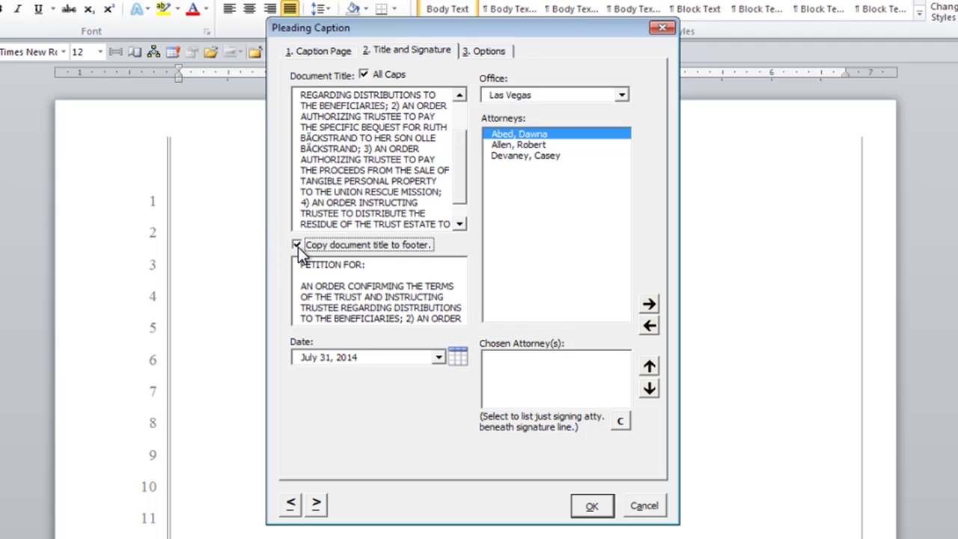
pyautogui.click(448, 223)
pyautogui.click(308, 288)
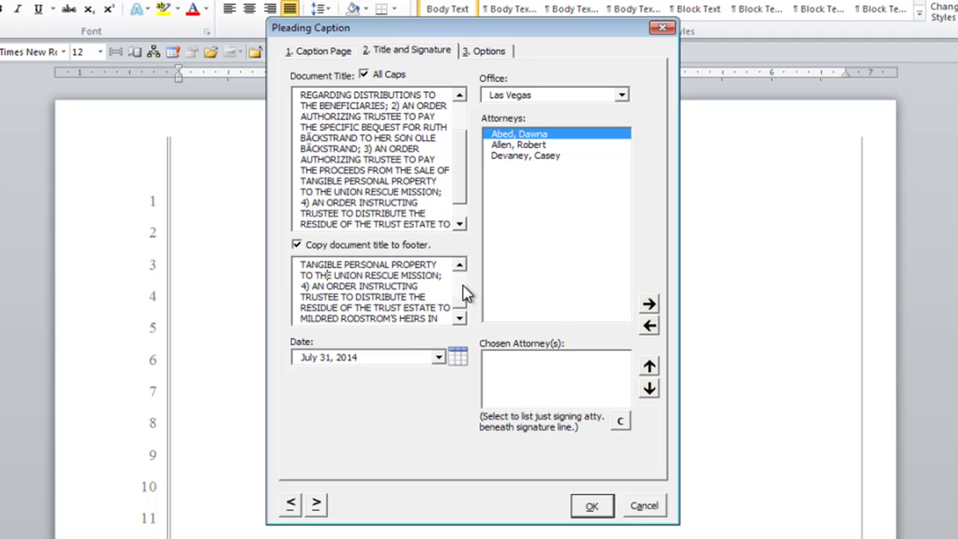
pyautogui.moveTo(348, 276); pyautogui.dragTo(442, 321)
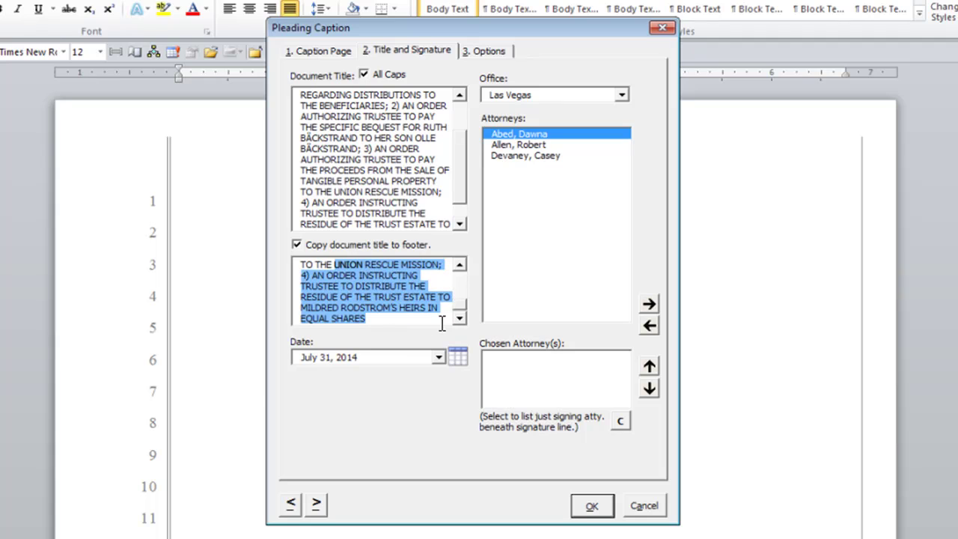
pyautogui.press('Delete')
pyautogui.moveTo(381, 299); pyautogui.dragTo(309, 244)
pyautogui.press('Delete')
# Set the office to San Diego and add three signing attorneys, listing only the first.
pyautogui.click(524, 95)
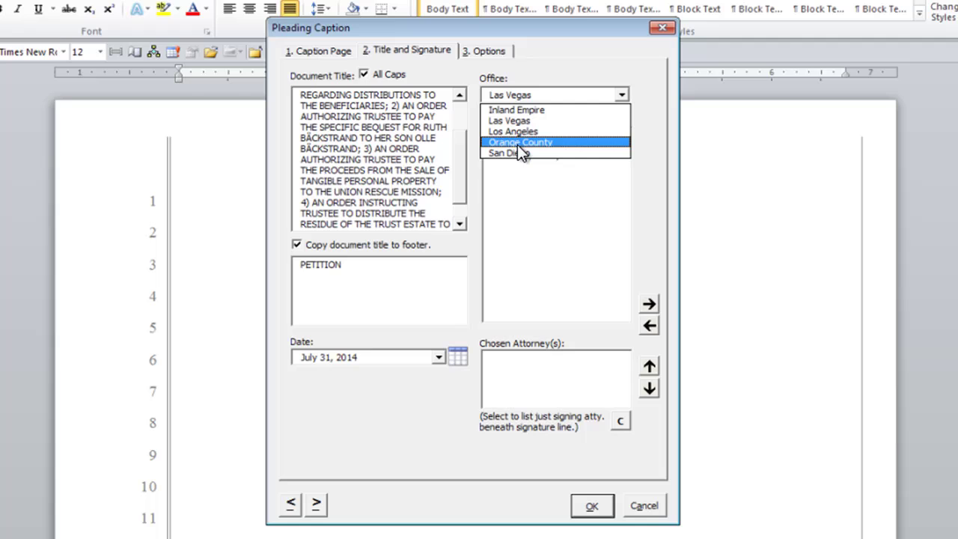
pyautogui.click(516, 153)
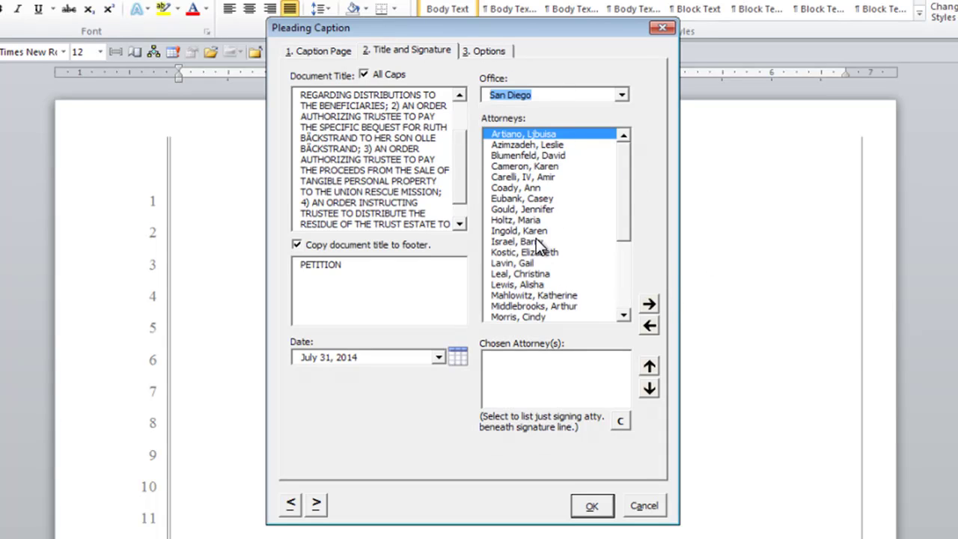
pyautogui.click(520, 179)
pyautogui.doubleClick(520, 179)
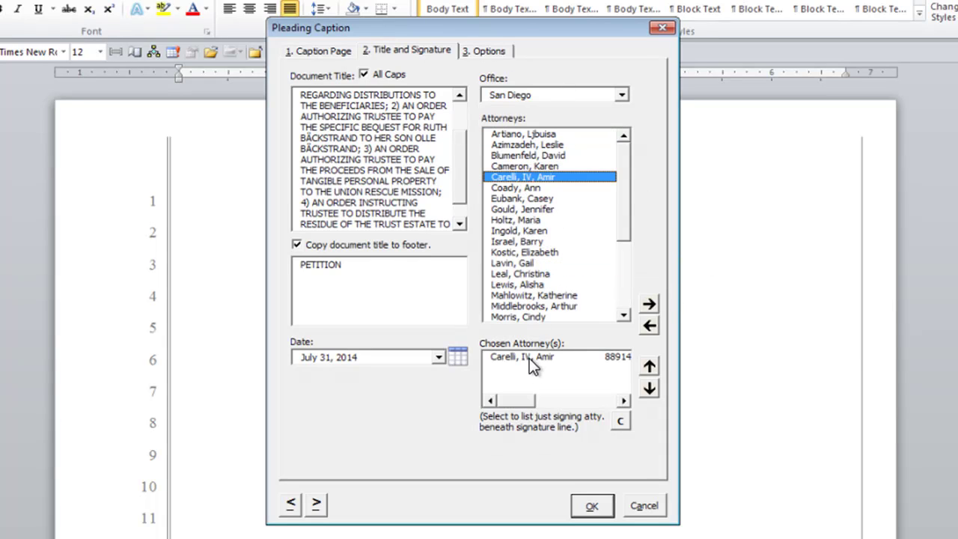
pyautogui.doubleClick(524, 252)
pyautogui.doubleClick(527, 154)
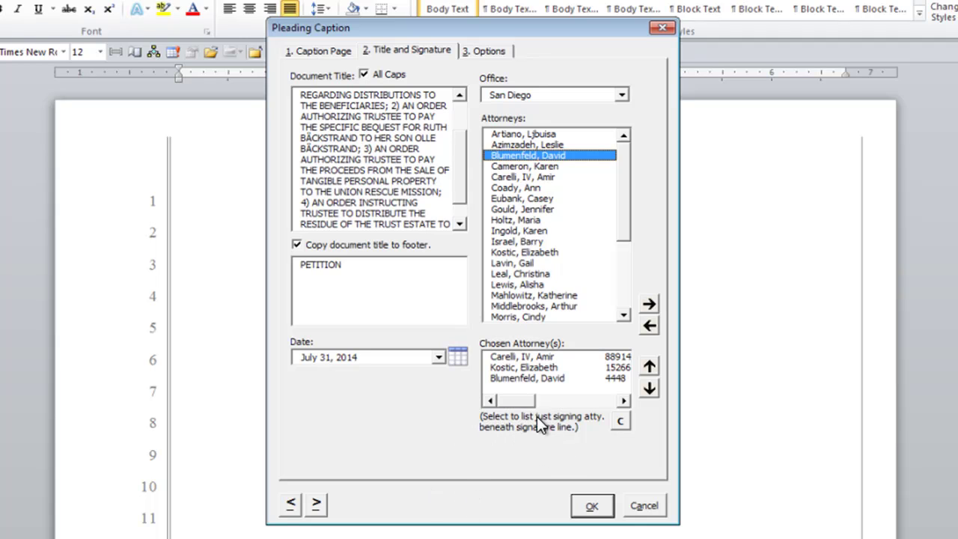
pyautogui.click(540, 359)
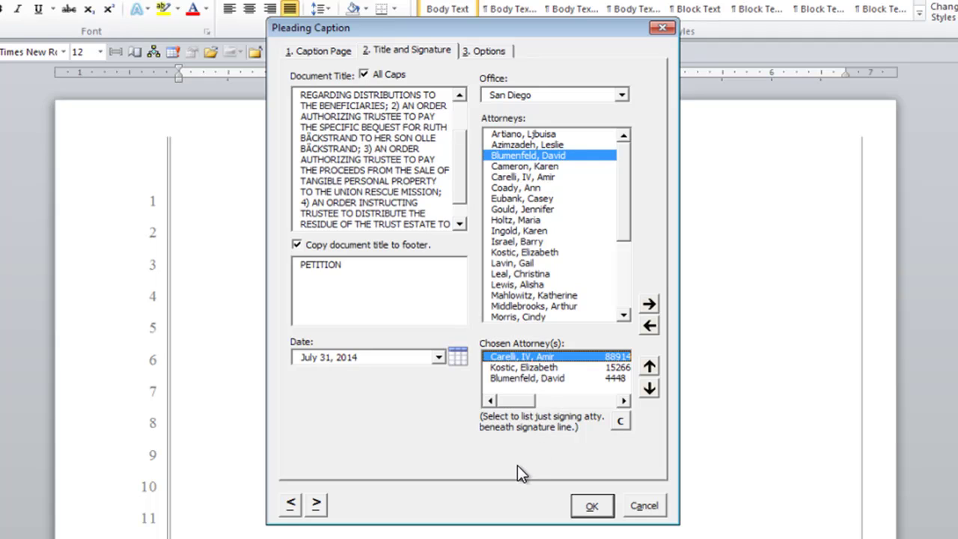
# Uncheck Include firm name in pleading paper on the Options tab and generate the petition.
pyautogui.click(489, 53)
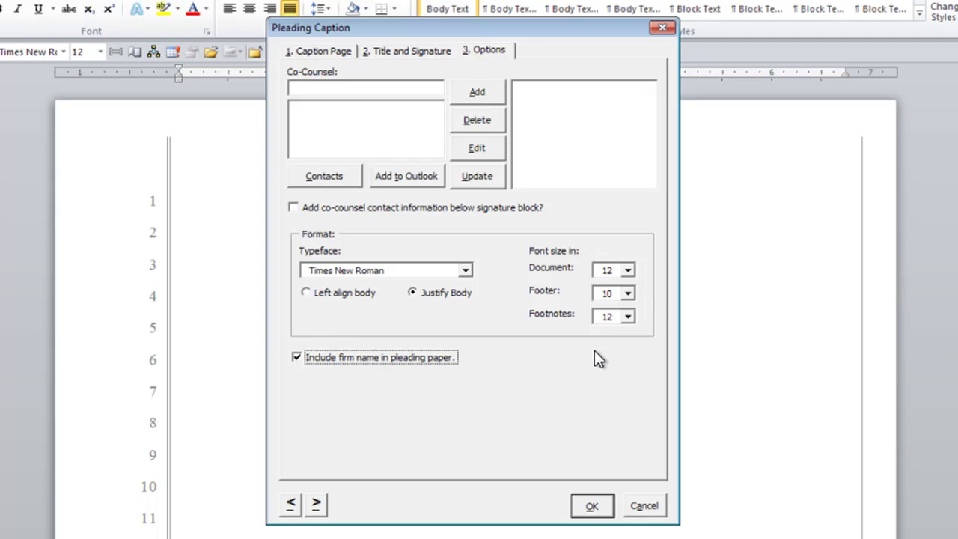
pyautogui.click(296, 358)
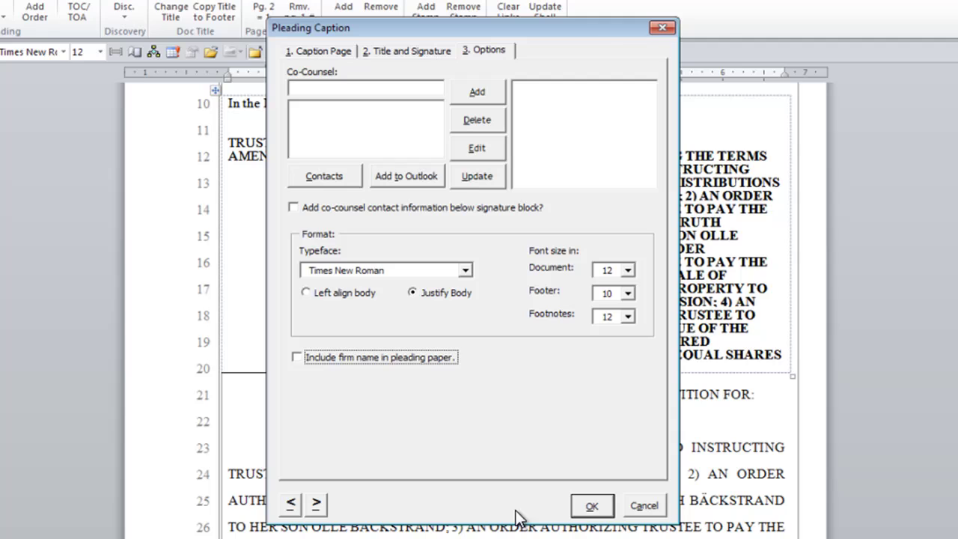
pyautogui.click(588, 509)
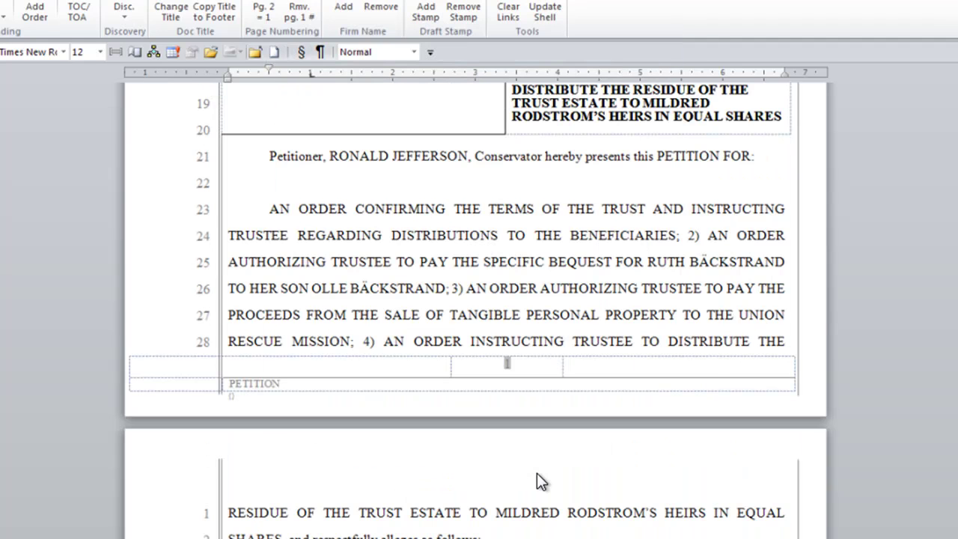
pyautogui.scroll(3, 539, 476)
pyautogui.scroll(3, 543, 471)
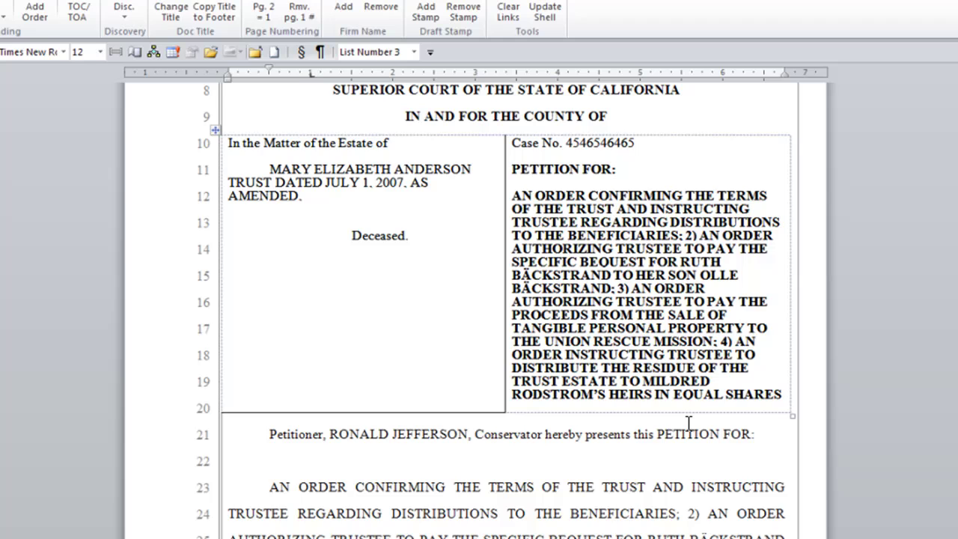
pyautogui.scroll(-3, 431, 520)
pyautogui.scroll(-4, 380, 536)
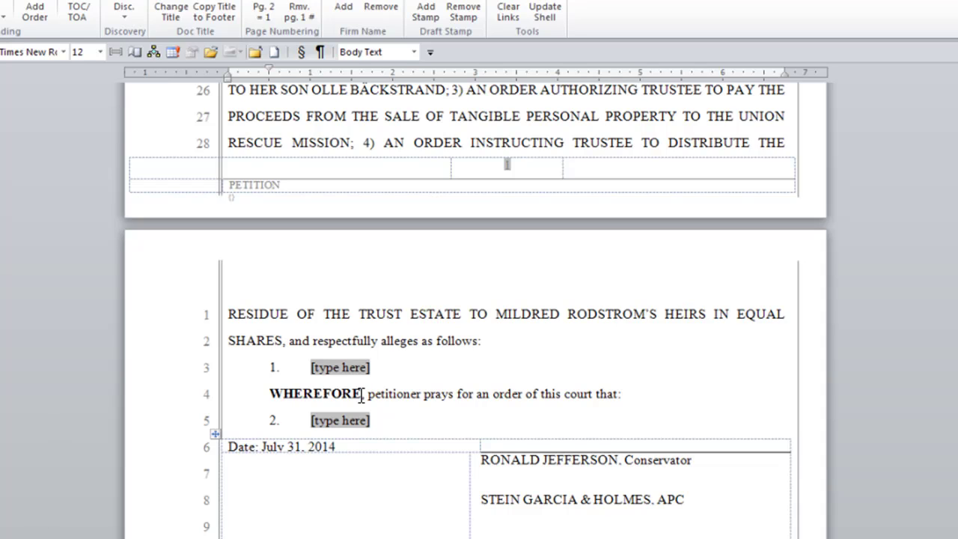
# Fill the numbered allegations with 'This is my text.' sample sentences and show the Kwik Docs tools.
pyautogui.click(338, 369)
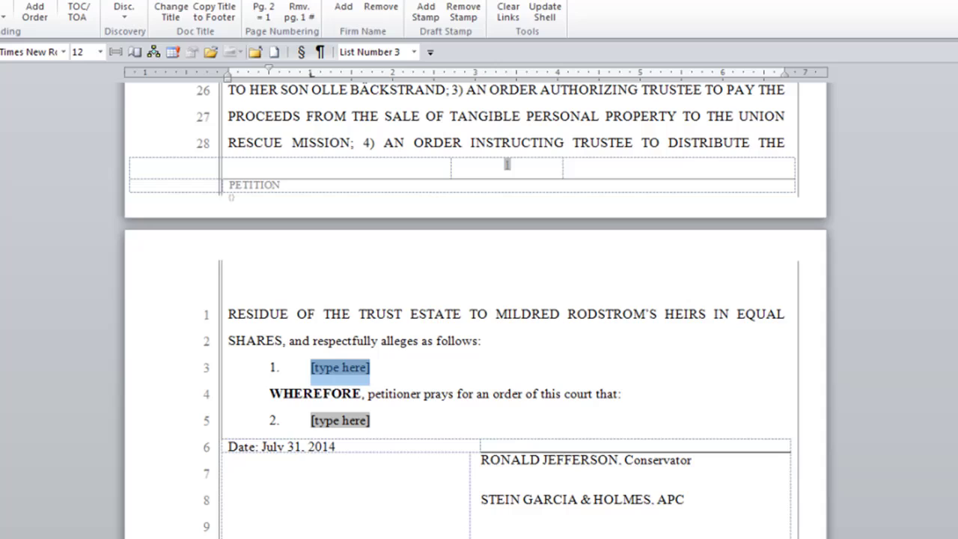
pyautogui.write('This is my')
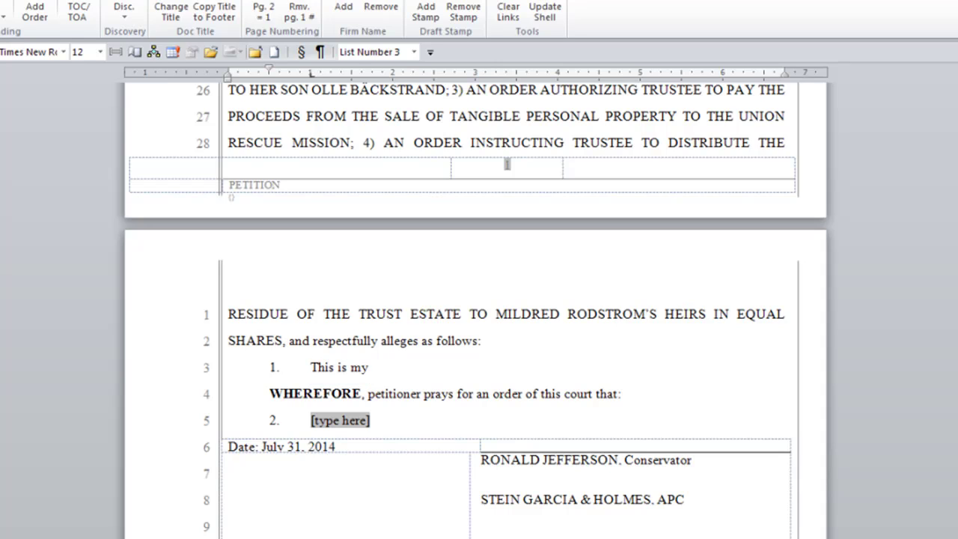
pyautogui.write(' text.')
pyautogui.press('Home')
pyautogui.hotkey('shift', 'End')
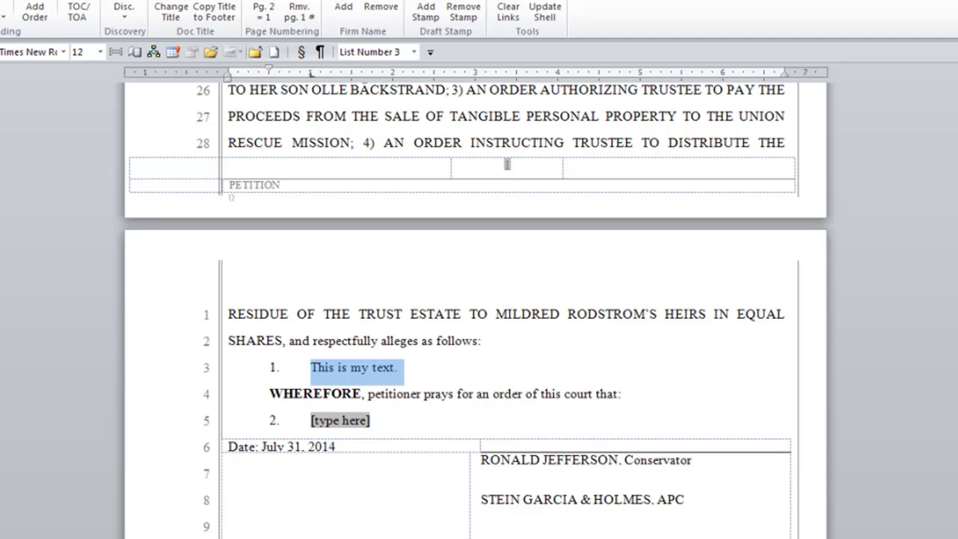
pyautogui.hotkey('ctrl', 'c')
pyautogui.press('End')
pyautogui.hotkey('ctrl', 'v')
pyautogui.hotkey('ctrl', 'v')
pyautogui.hotkey('ctrl', 'v')
pyautogui.hotkey('ctrl', 'v')
pyautogui.hotkey('ctrl', 'v')
pyautogui.press('Return')
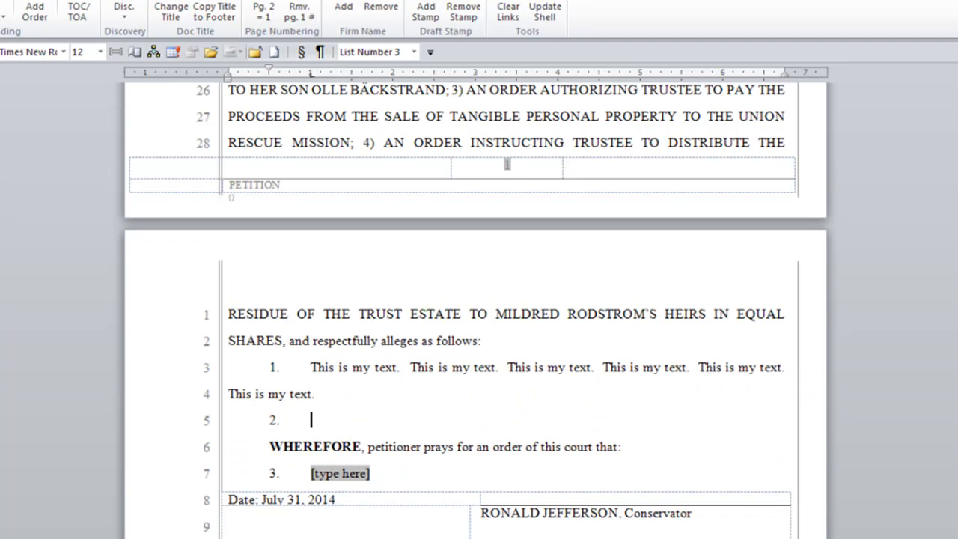
pyautogui.hotkey('ctrl', 'v')
pyautogui.hotkey('ctrl', 'v')
pyautogui.hotkey('ctrl', 'v')
pyautogui.hotkey('ctrl', 'v')
pyautogui.hotkey('ctrl', 'v')
pyautogui.hotkey('ctrl', 'v')
pyautogui.hotkey('ctrl', 'v')
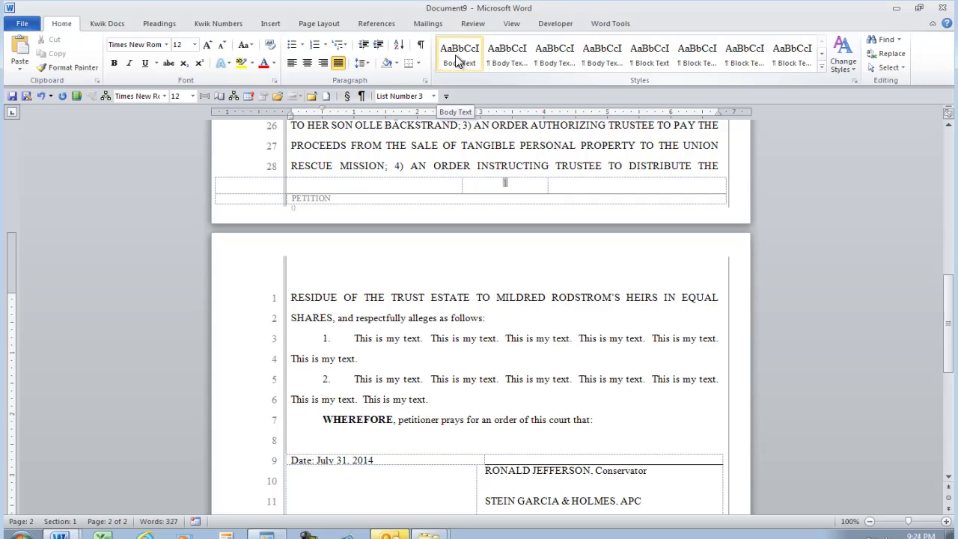
pyautogui.click(112, 26)
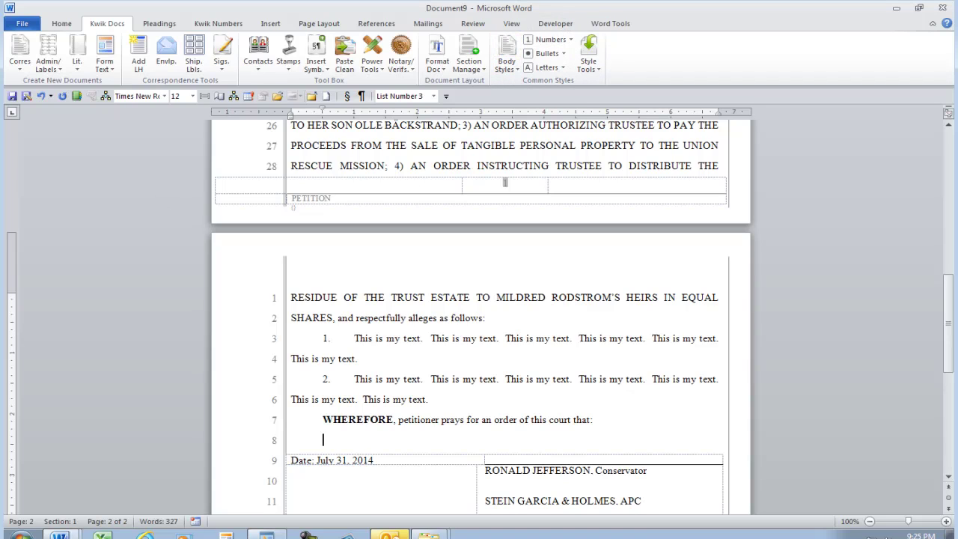
# Insert sample paragraphs with =rand() after WHEREFORE and apply the Body Text style to them.
pyautogui.write('=rand()')
pyautogui.press('Return')
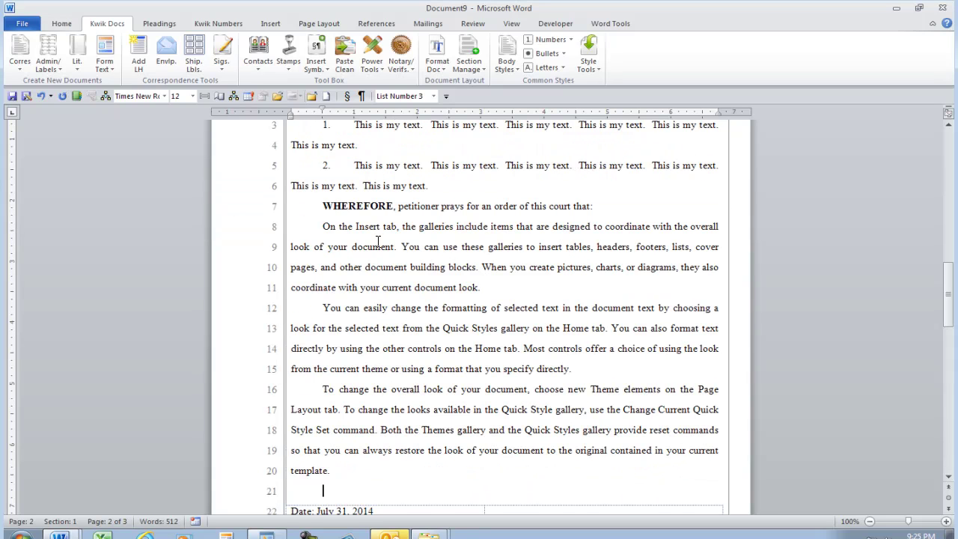
pyautogui.moveTo(355, 226); pyautogui.dragTo(431, 412)
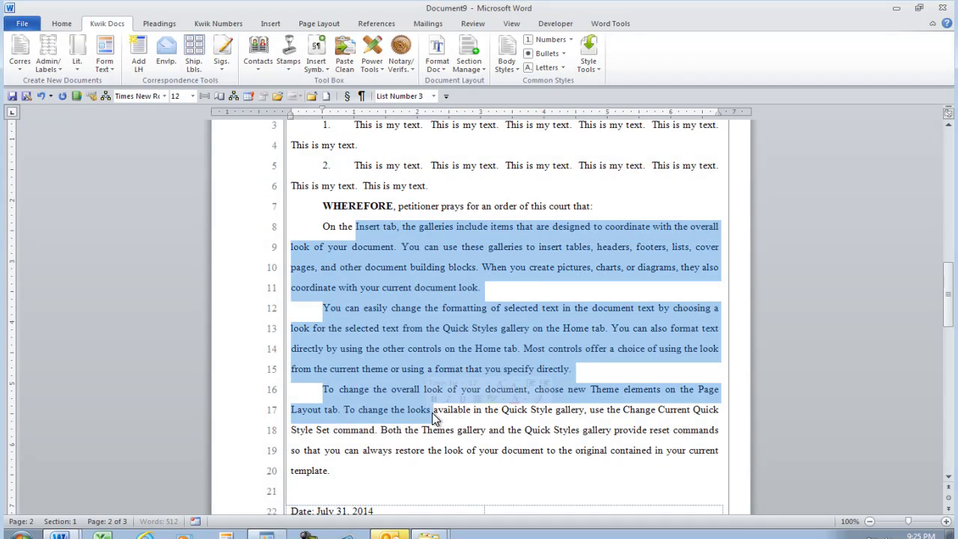
pyautogui.click(506, 64)
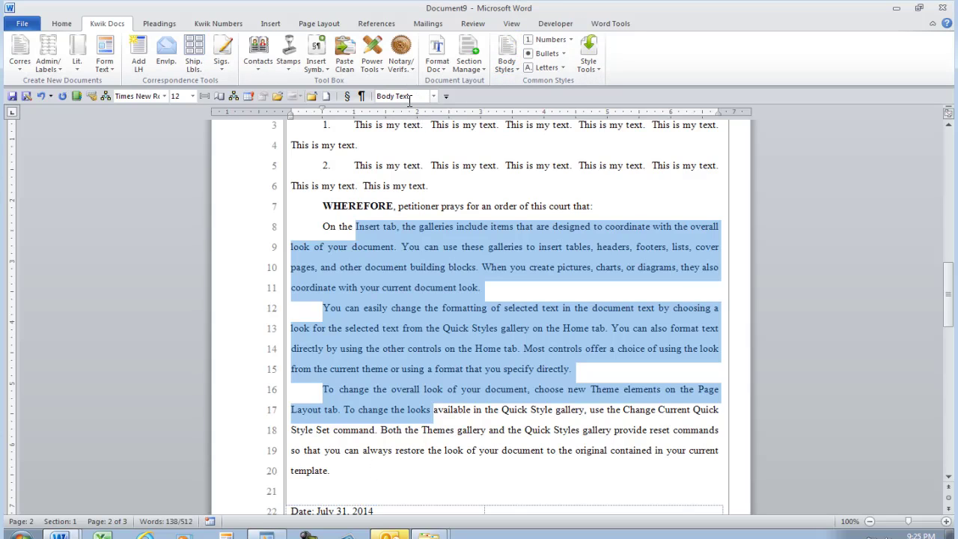
# Format the second sample paragraph as Block (Quote) and the third as Body Text Continued.
pyautogui.click(360, 260)
pyautogui.click(428, 328)
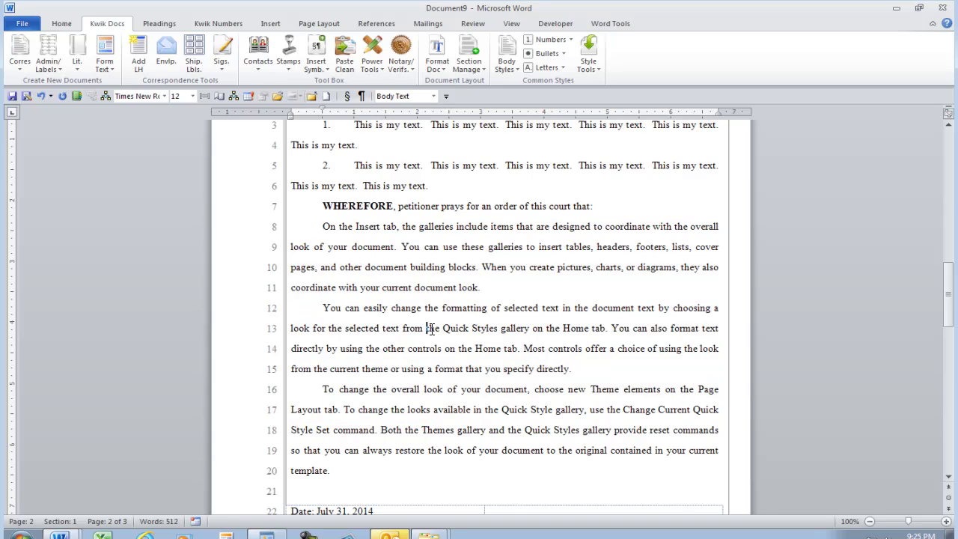
pyautogui.click(505, 67)
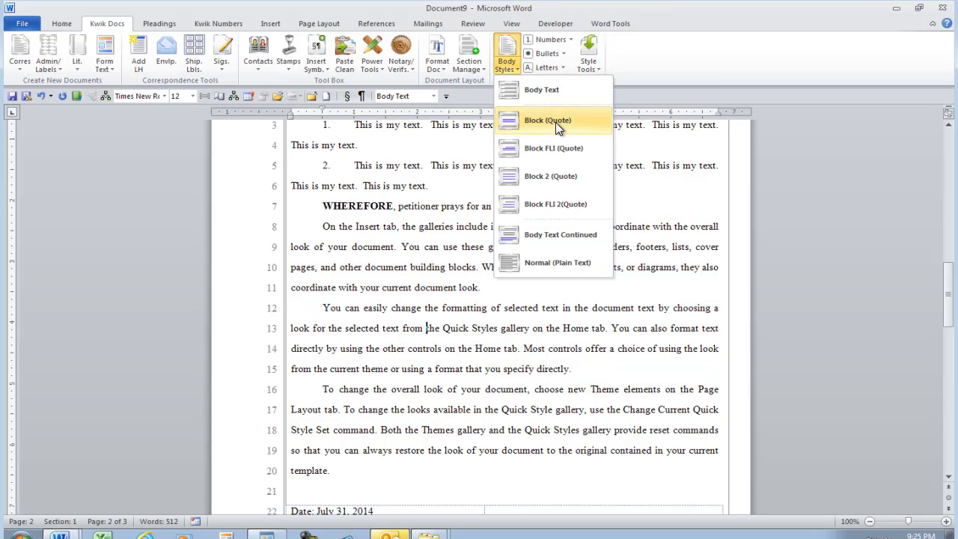
pyautogui.click(555, 122)
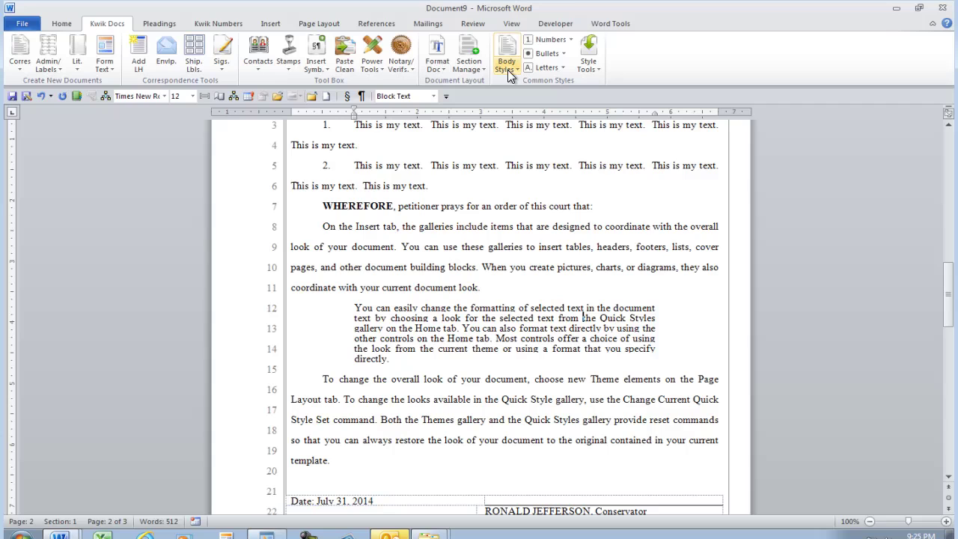
pyautogui.click(384, 401)
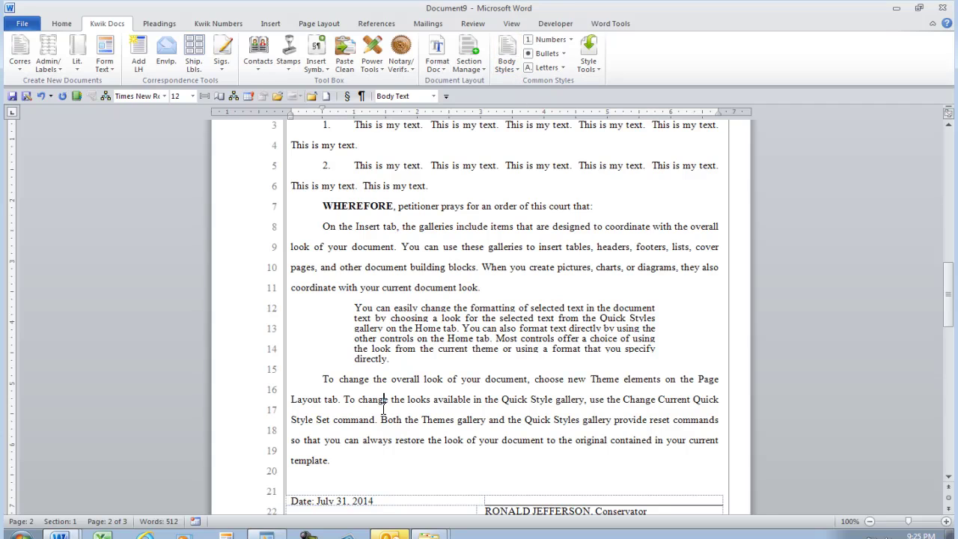
pyautogui.click(507, 69)
pyautogui.click(521, 238)
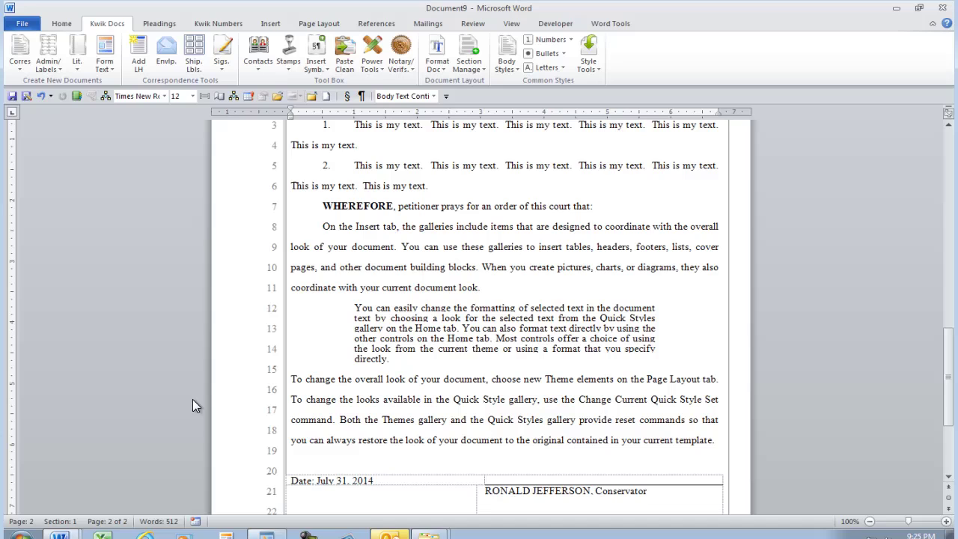
# Add space before the third sample paragraph with Ctrl+0 and bring up the Pleadings tab's insert items.
pyautogui.hotkey('ctrl', '0')
pyautogui.hotkey('ctrl', '0')
pyautogui.hotkey('ctrl', '0')
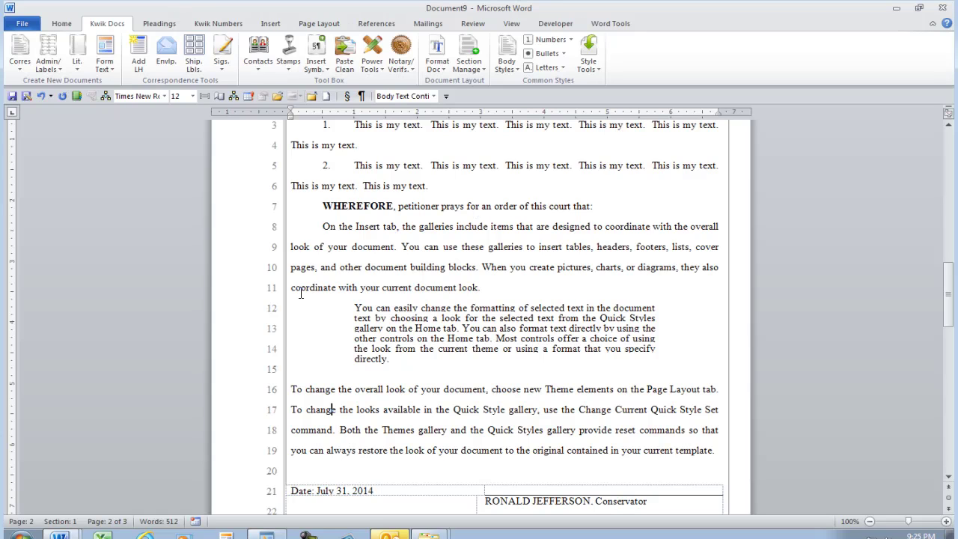
pyautogui.click(158, 31)
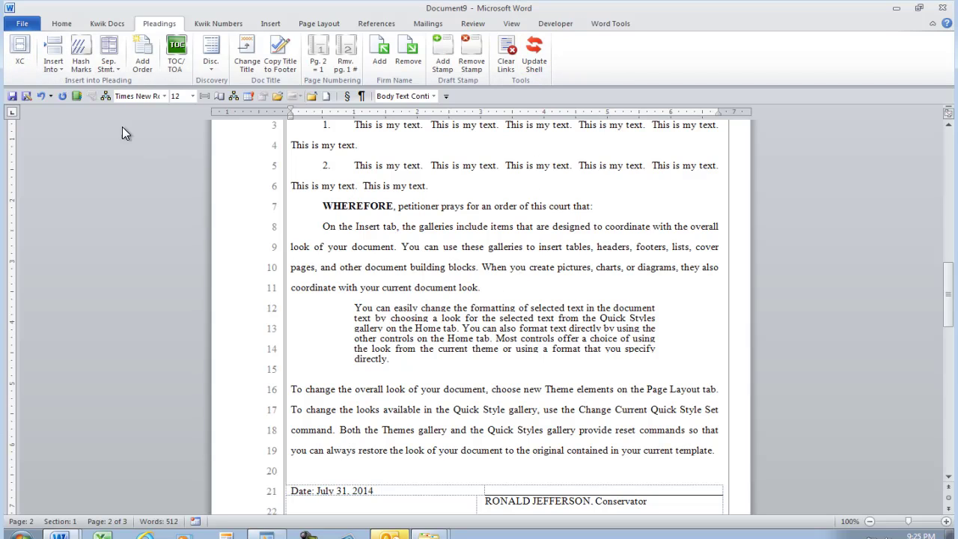
pyautogui.click(53, 66)
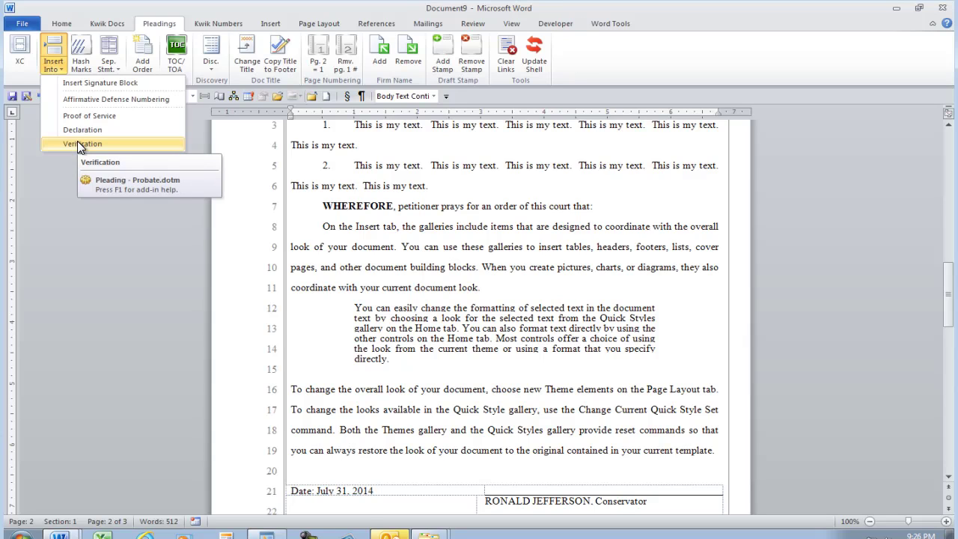
# Fill the page's remaining lines with hash marks, toggling formatting marks, and glance at the Disc. menu.
pyautogui.click(364, 303)
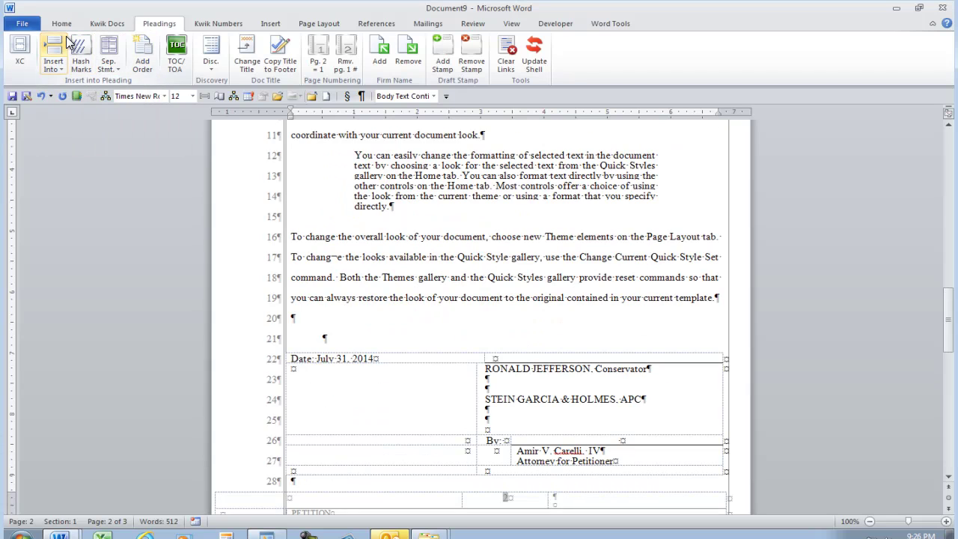
pyautogui.click(83, 58)
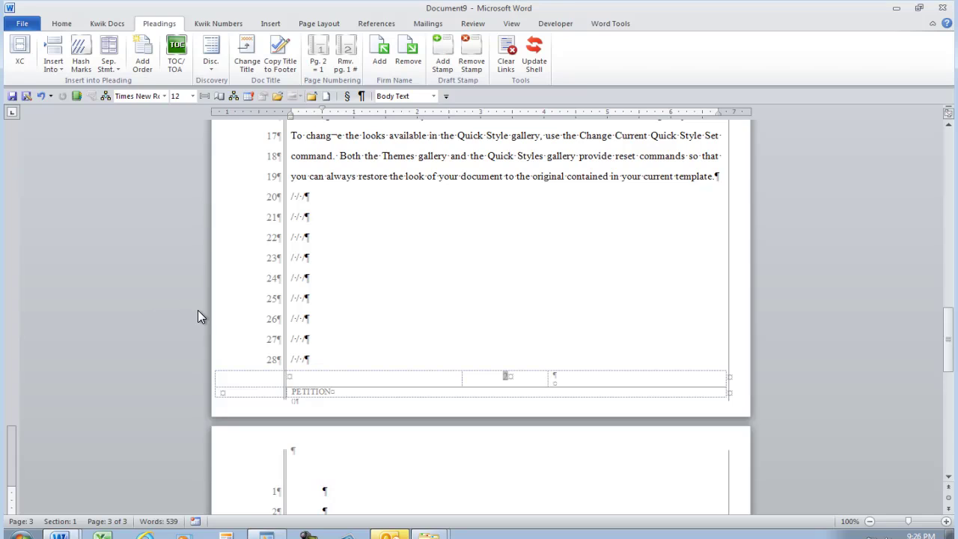
pyautogui.hotkey('ctrl', 'shift', '8')
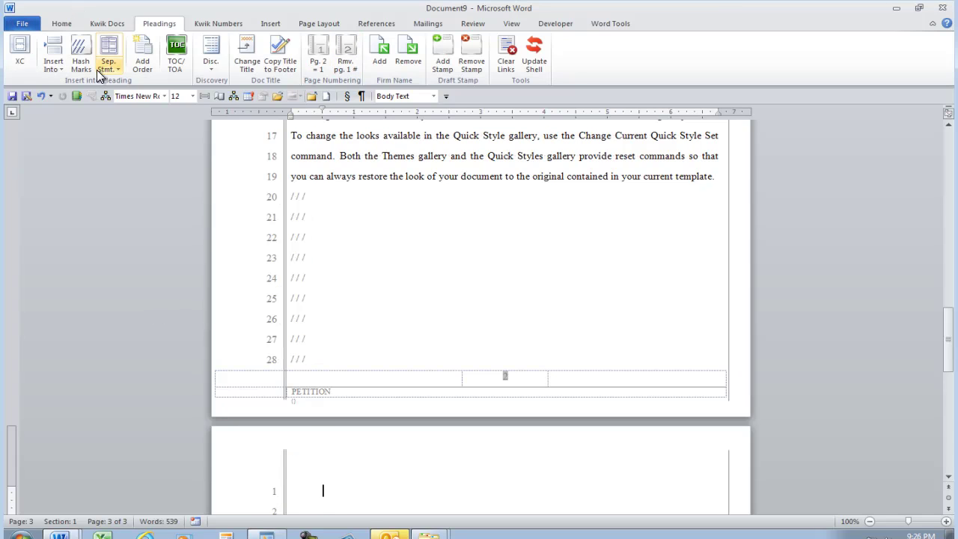
pyautogui.hotkey('ctrl', 'shift', '8')
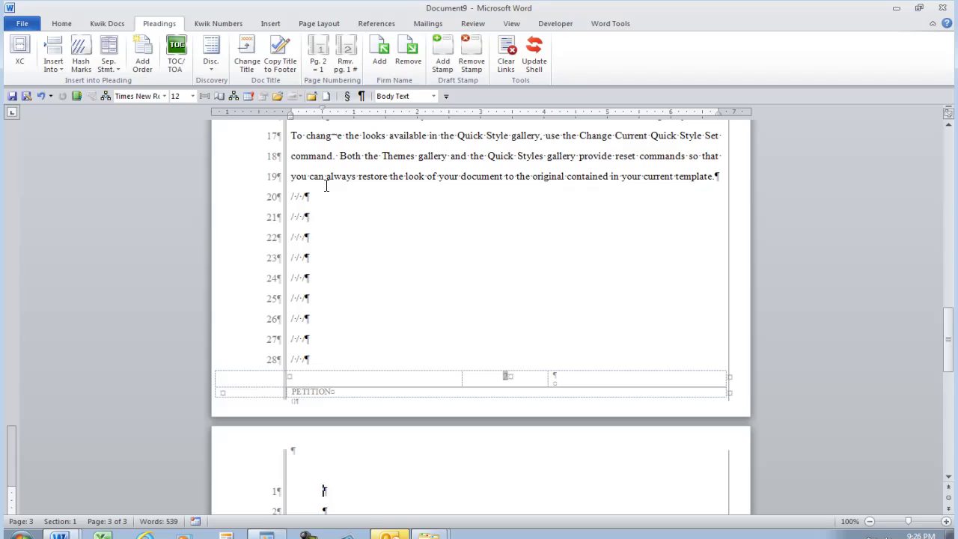
pyautogui.hotkey('ctrl', 'shift', '8')
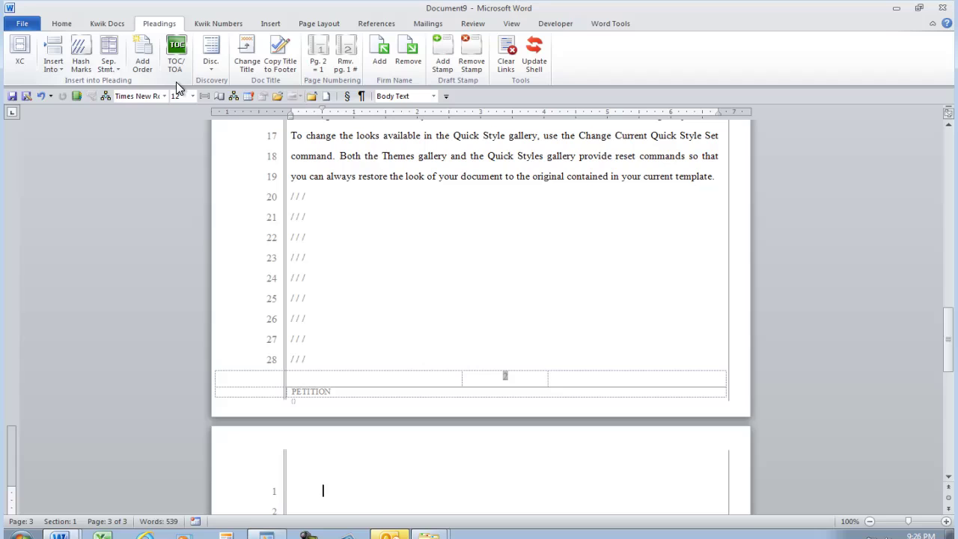
pyautogui.click(212, 70)
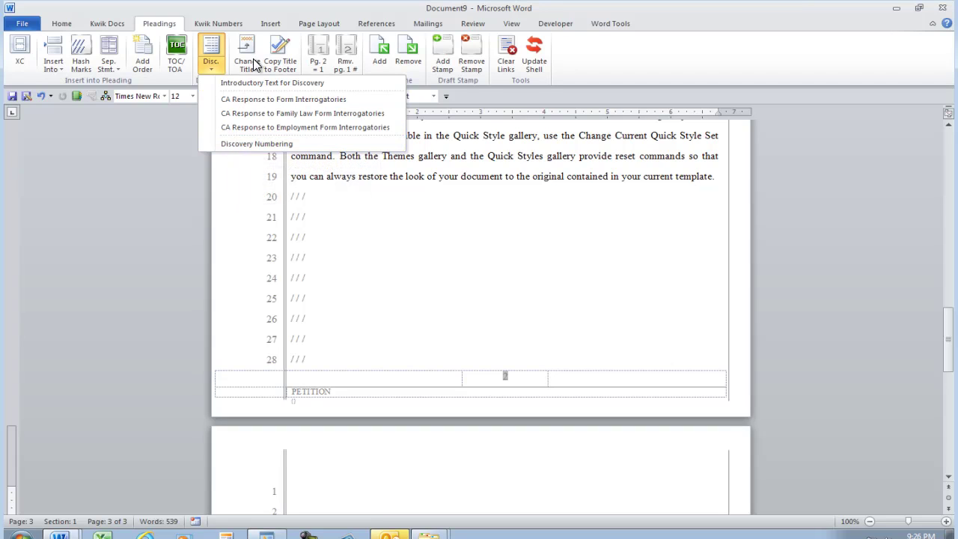
pyautogui.click(387, 204)
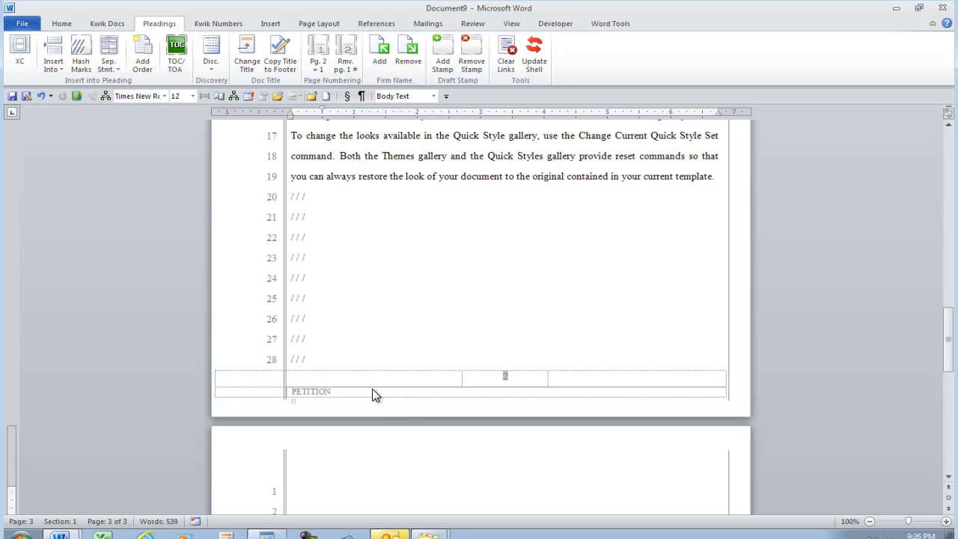
# Change the document title to 'Another title' and the footer title to 'New Title here'.
pyautogui.scroll(3, 372, 388)
pyautogui.scroll(-4, 376, 387)
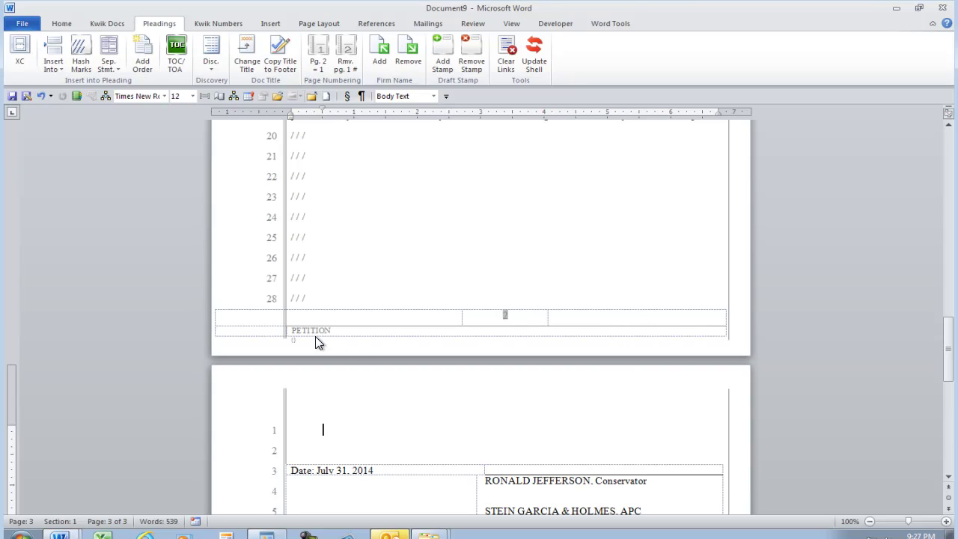
pyautogui.click(246, 61)
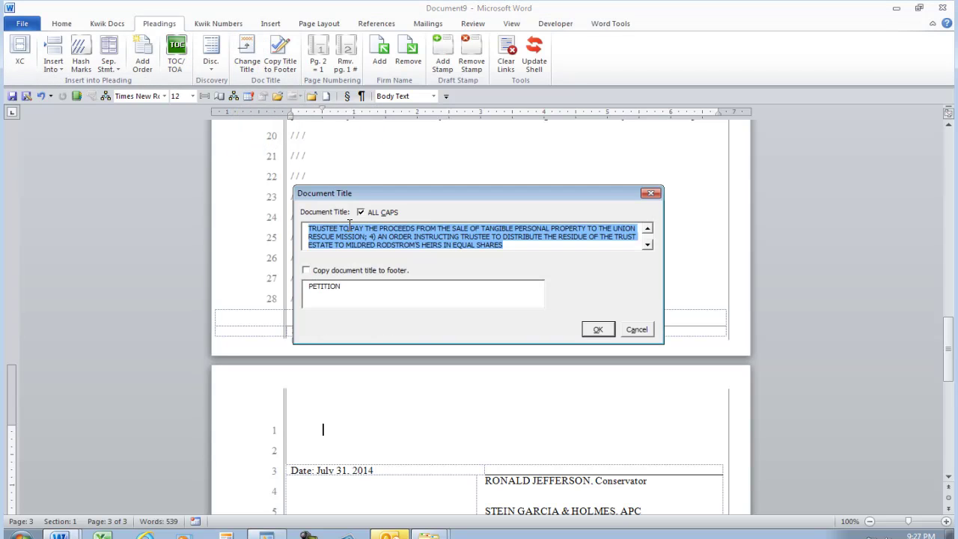
pyautogui.press('Tab')
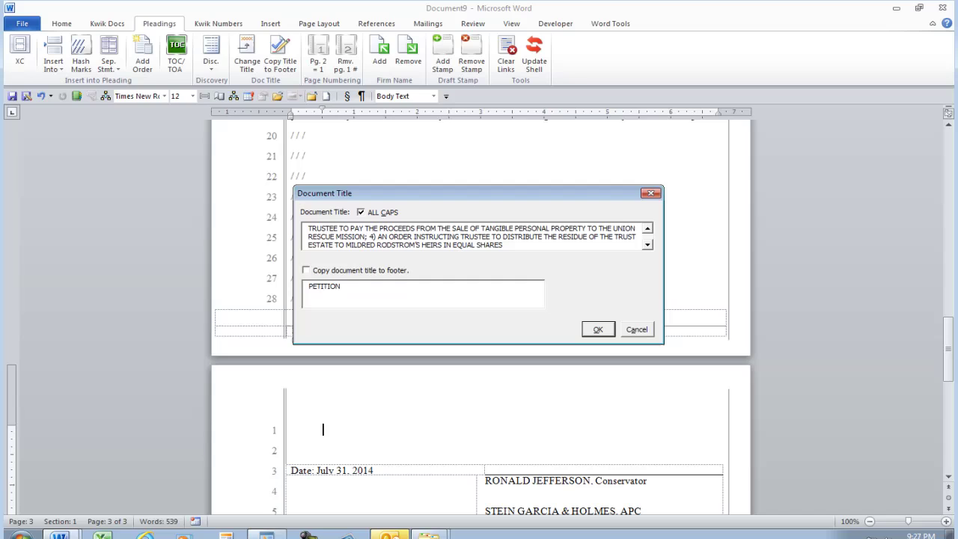
pyautogui.press('Tab')
pyautogui.write('New ')
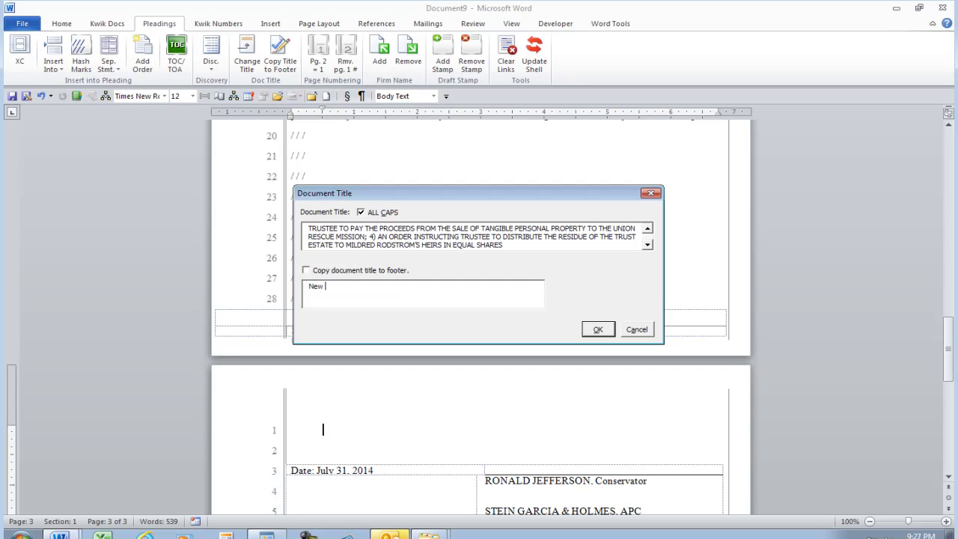
pyautogui.write('Title here')
pyautogui.click(500, 245)
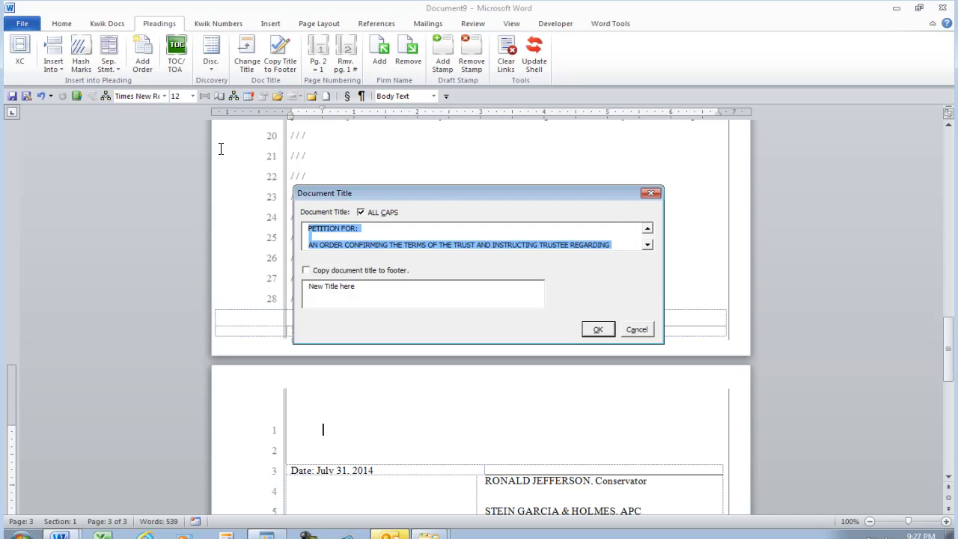
pyautogui.write('Anot')
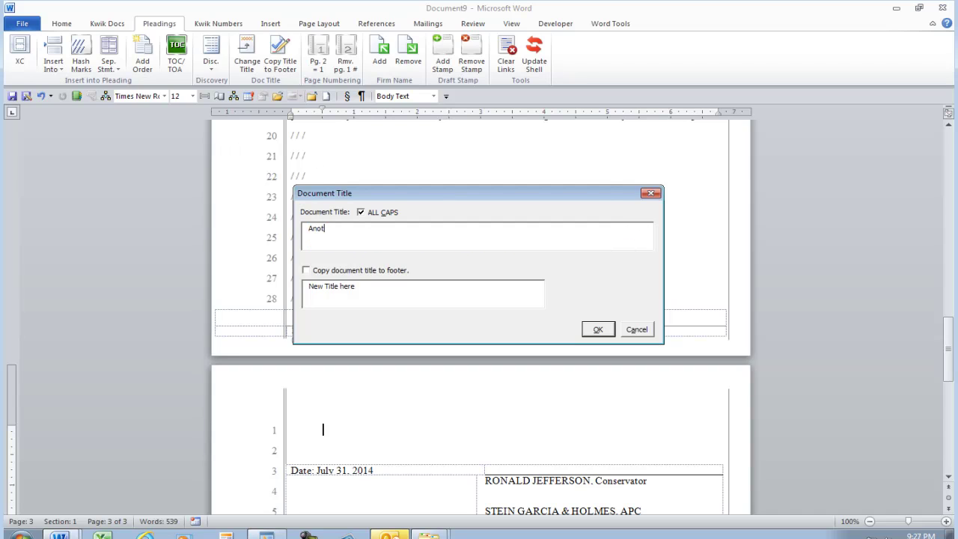
pyautogui.write('her title')
pyautogui.click(602, 331)
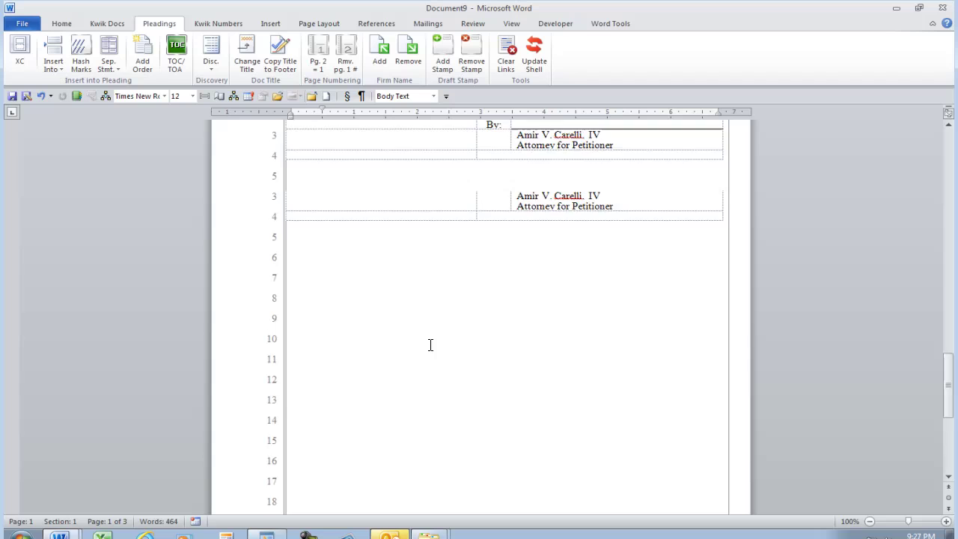
pyautogui.scroll(-4, 430, 344)
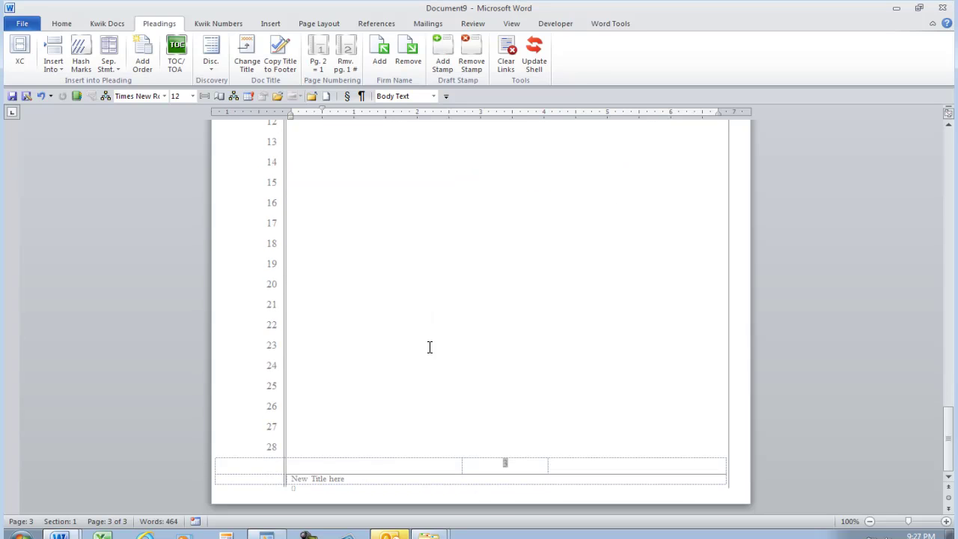
pyautogui.scroll(4, 430, 347)
pyautogui.scroll(8, 430, 346)
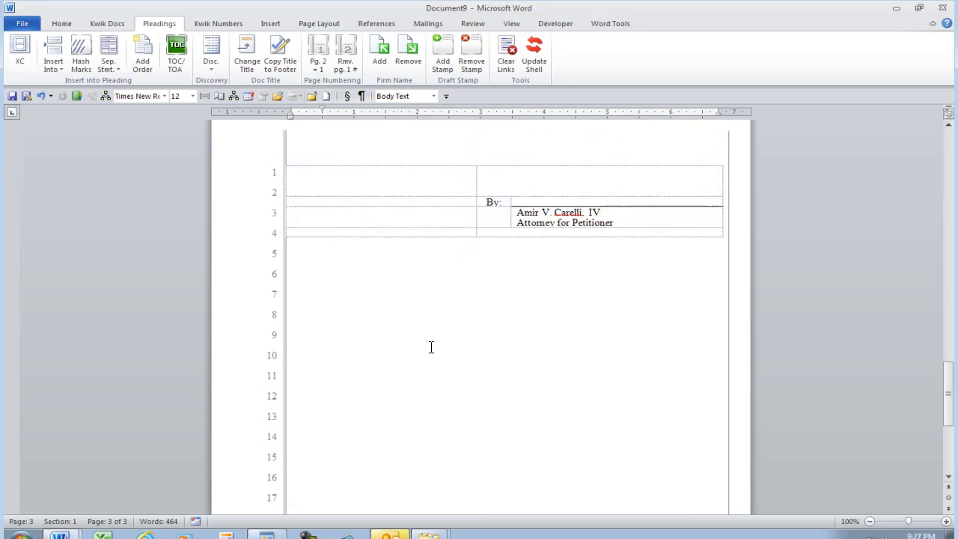
pyautogui.scroll(15, 393, 282)
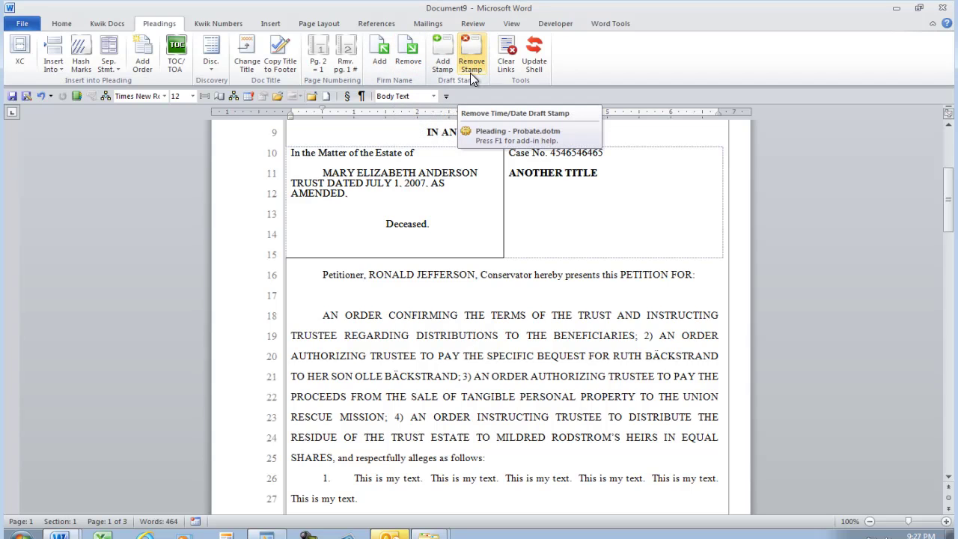
# Add the firm name down the pleading's left margin.
pyautogui.scroll(2, 478, 319)
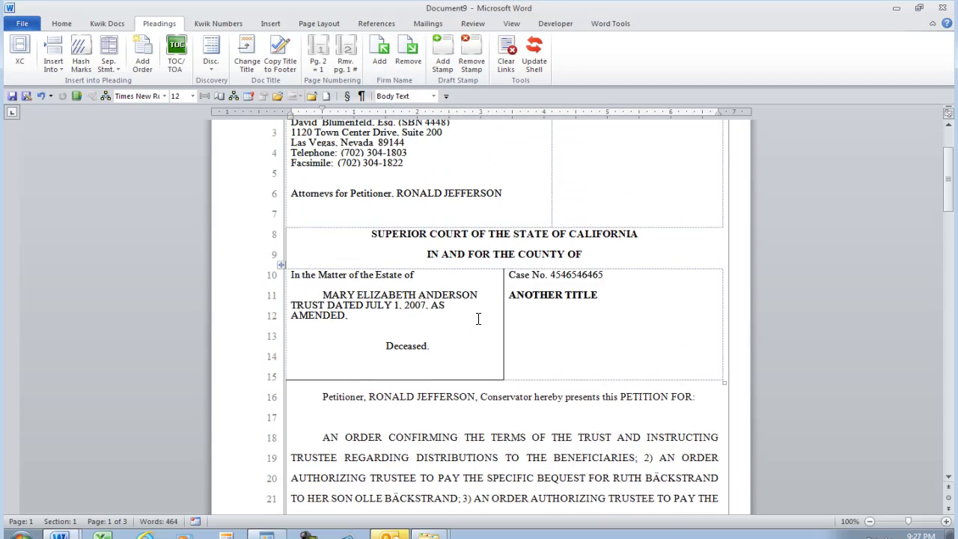
pyautogui.scroll(2, 478, 319)
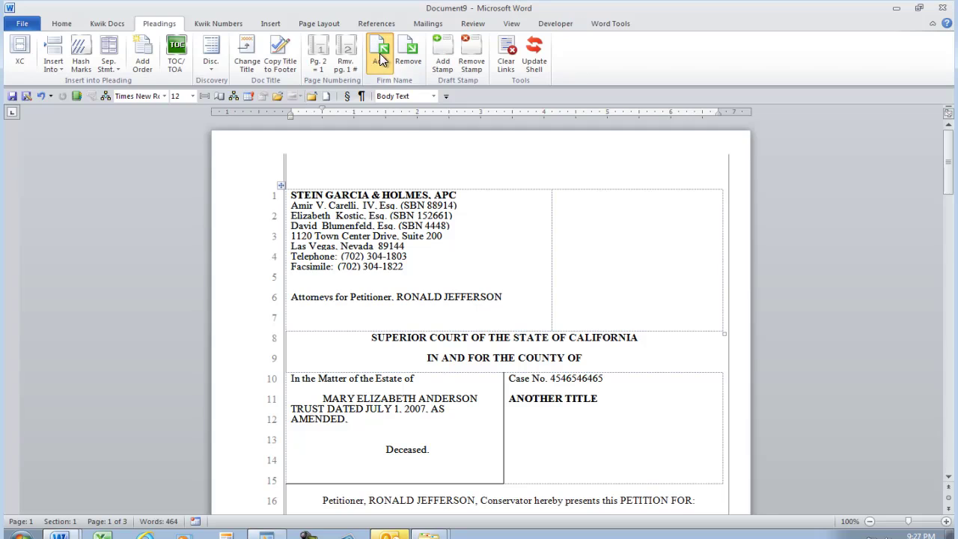
pyautogui.click(380, 60)
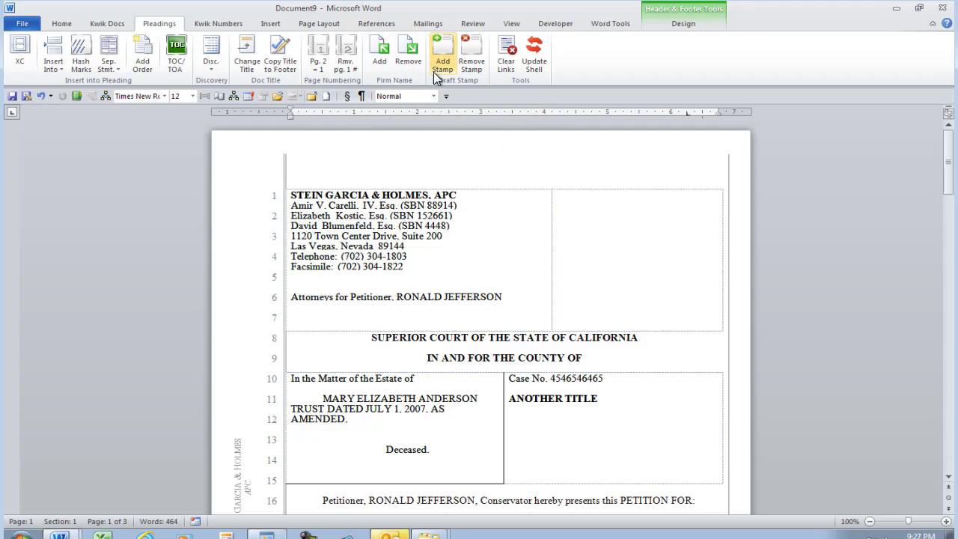
# Place Draft #1 and Draft #2 stamps, editing the author name, then remove the stamp.
pyautogui.click(434, 71)
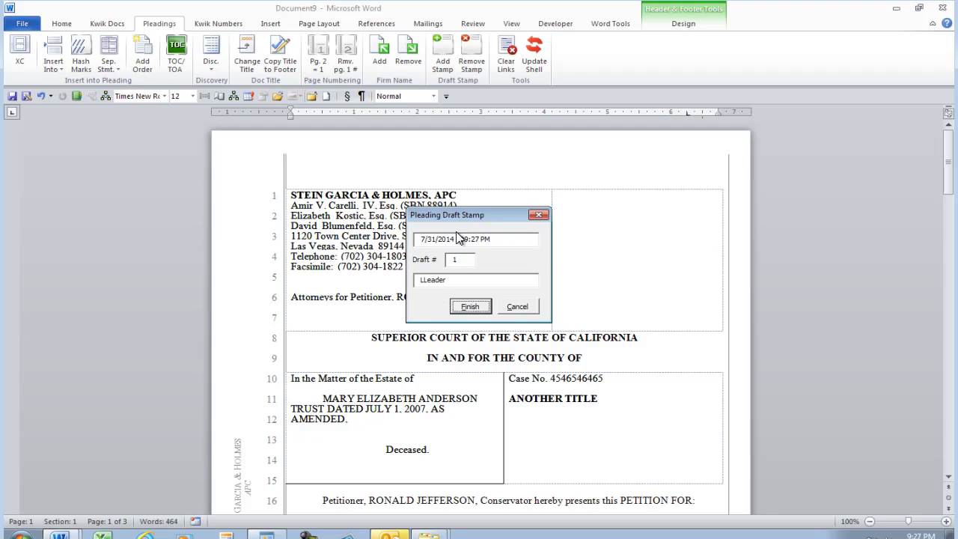
pyautogui.click(469, 307)
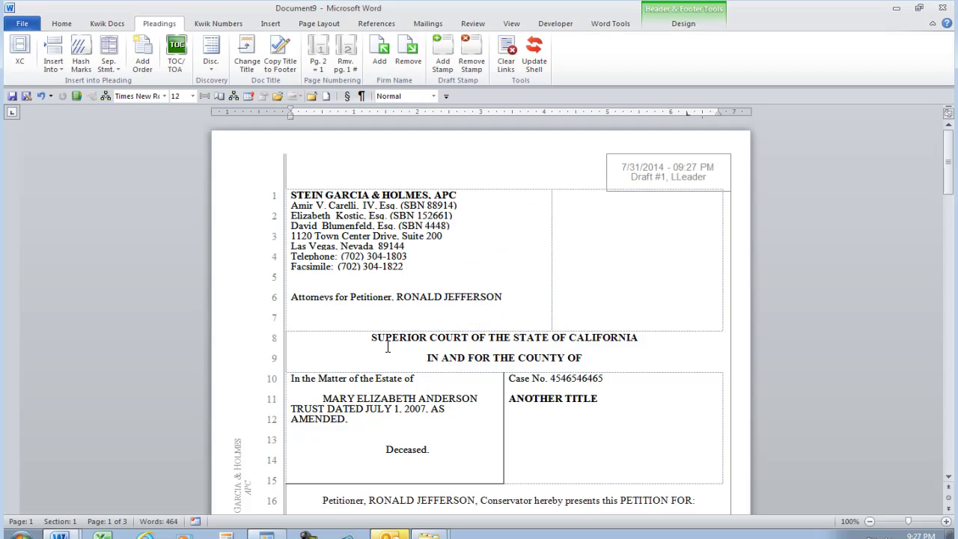
pyautogui.click(451, 58)
pyautogui.doubleClick(450, 280)
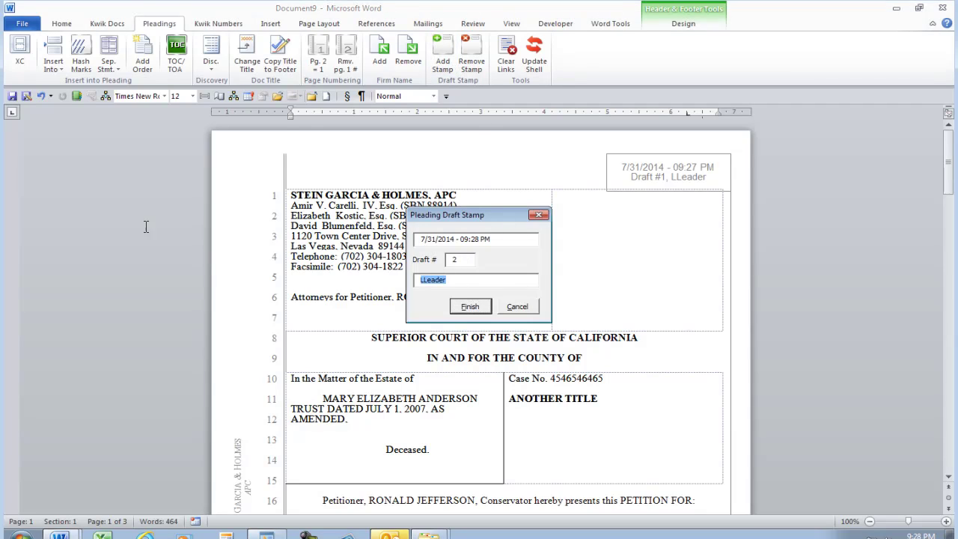
pyautogui.click(486, 306)
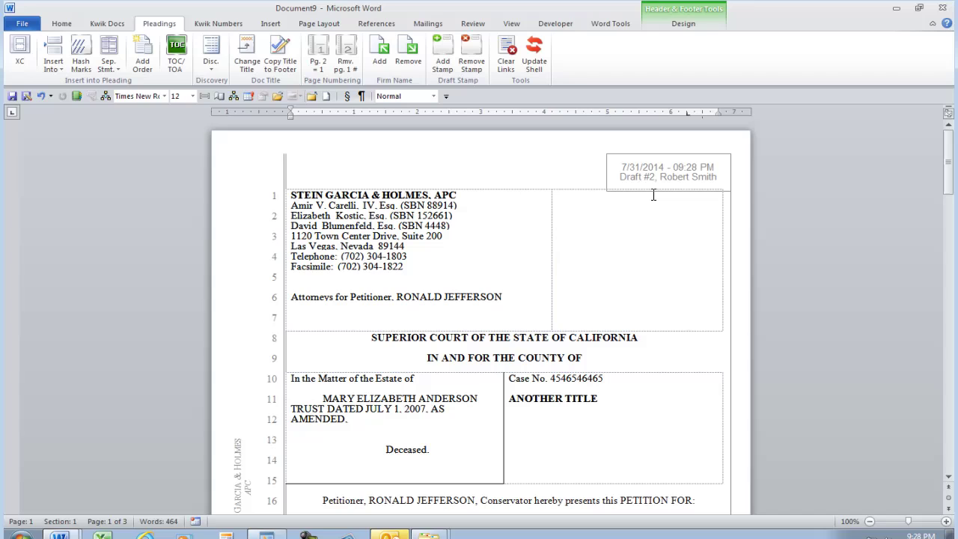
pyautogui.click(472, 50)
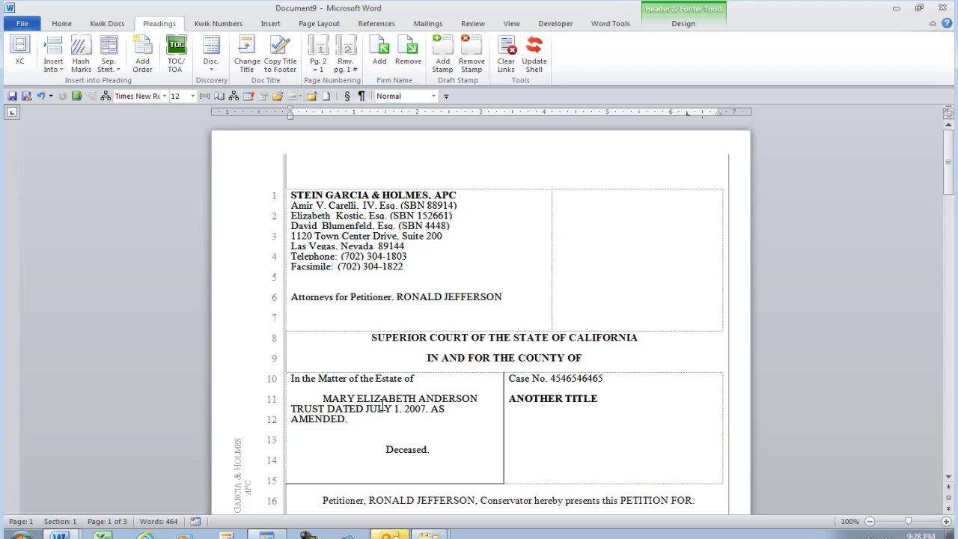
# Reopen the pleading shell and delete the second attorney from Chosen Attorney(s).
pyautogui.click(534, 60)
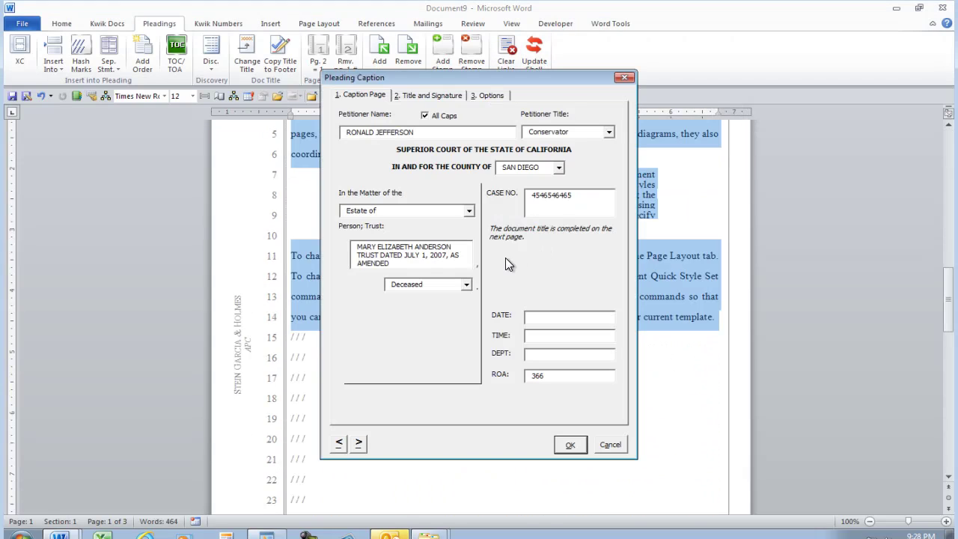
pyautogui.click(430, 98)
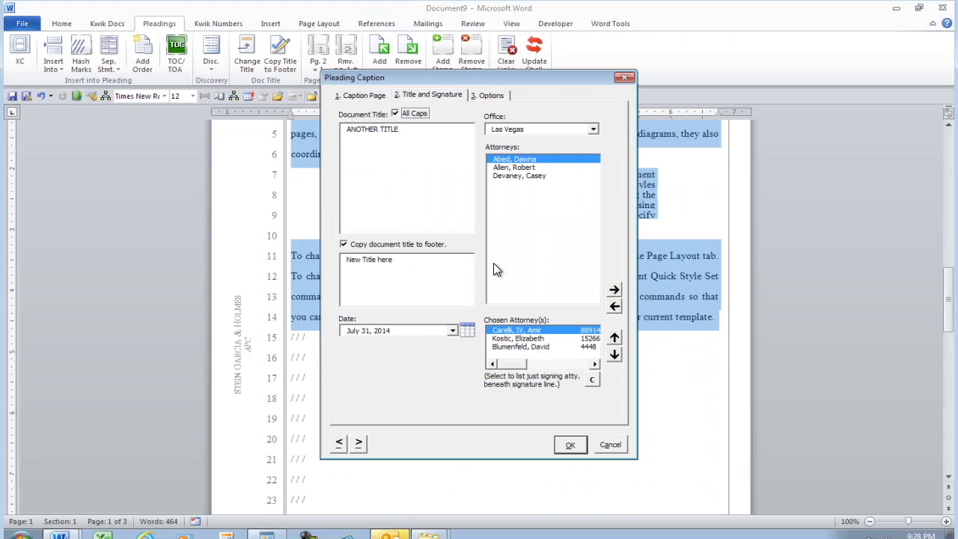
pyautogui.click(522, 339)
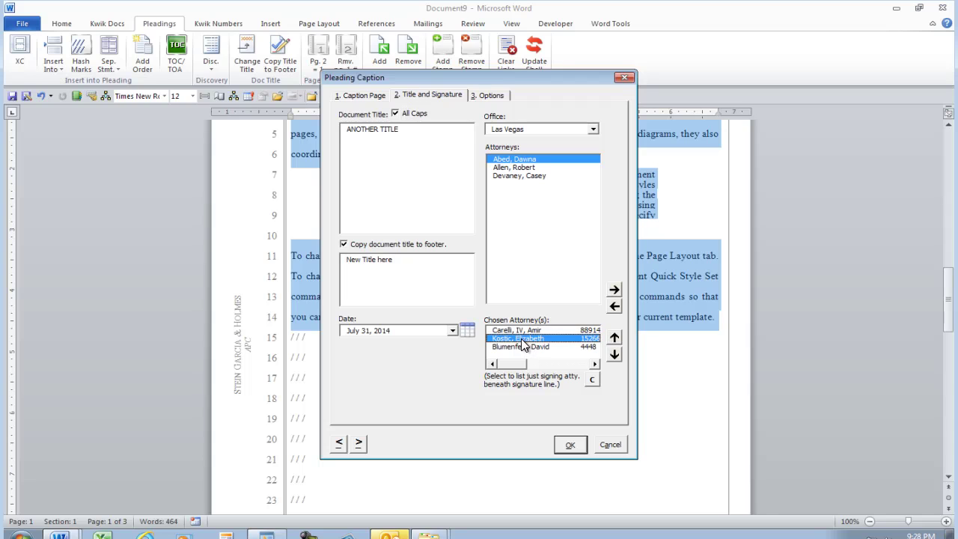
pyautogui.press('Delete')
pyautogui.moveTo(414, 130); pyautogui.dragTo(337, 125)
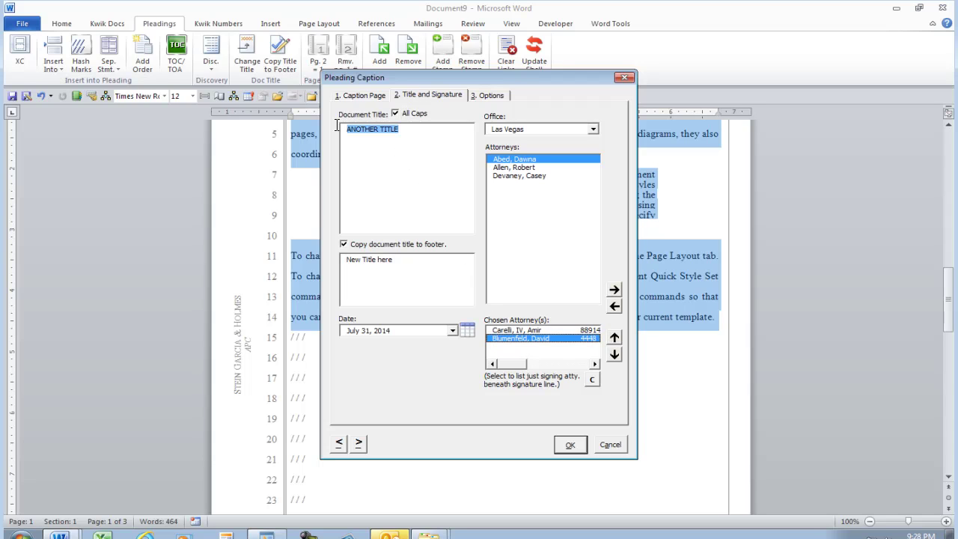
# Set the caption's DATE, TIME and DEPT to Today, Now and Here and apply.
pyautogui.click(359, 95)
pyautogui.click(540, 315)
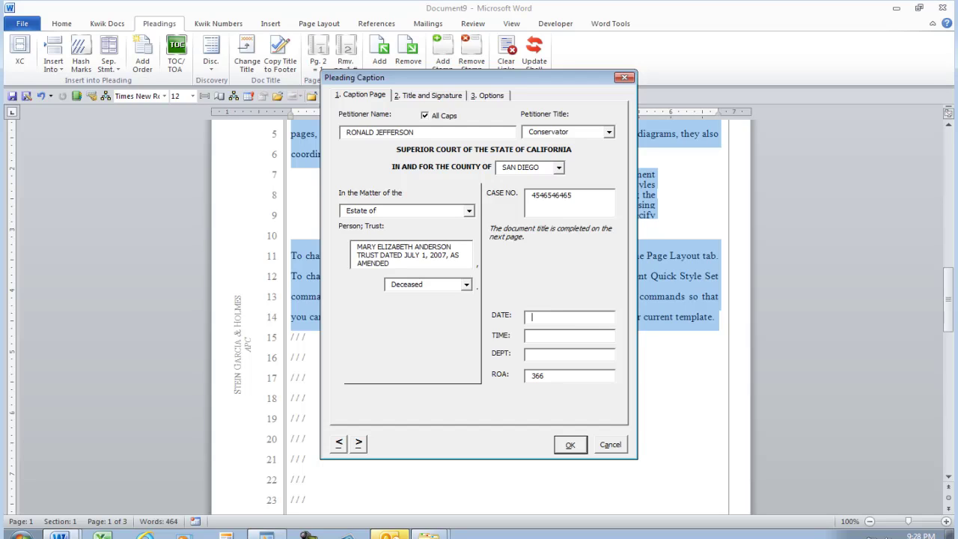
pyautogui.write('Today')
pyautogui.press('Tab')
pyautogui.write('Now')
pyautogui.press('Tab')
pyautogui.write('Here')
pyautogui.click(566, 444)
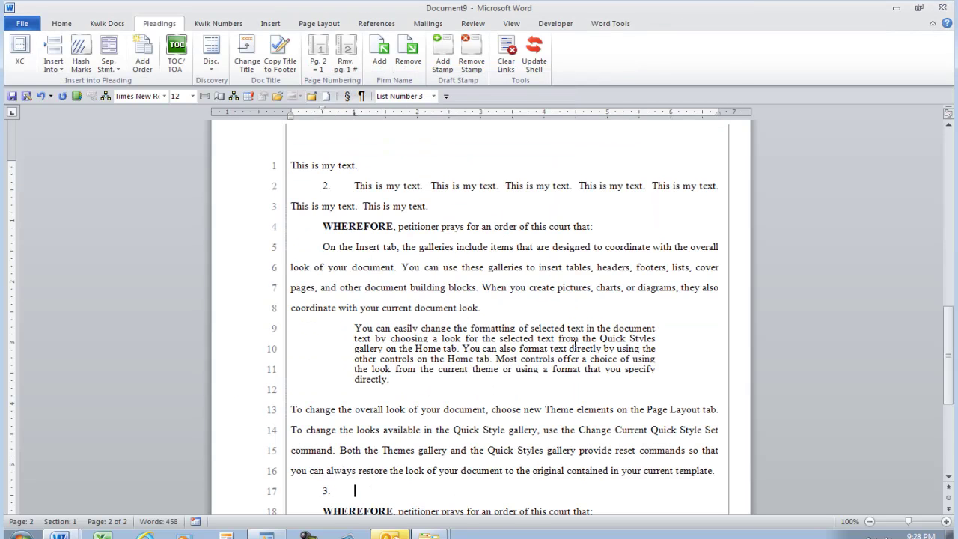
# Delete everything from line 16 to the end of the pleading body.
pyautogui.scroll(10, 574, 345)
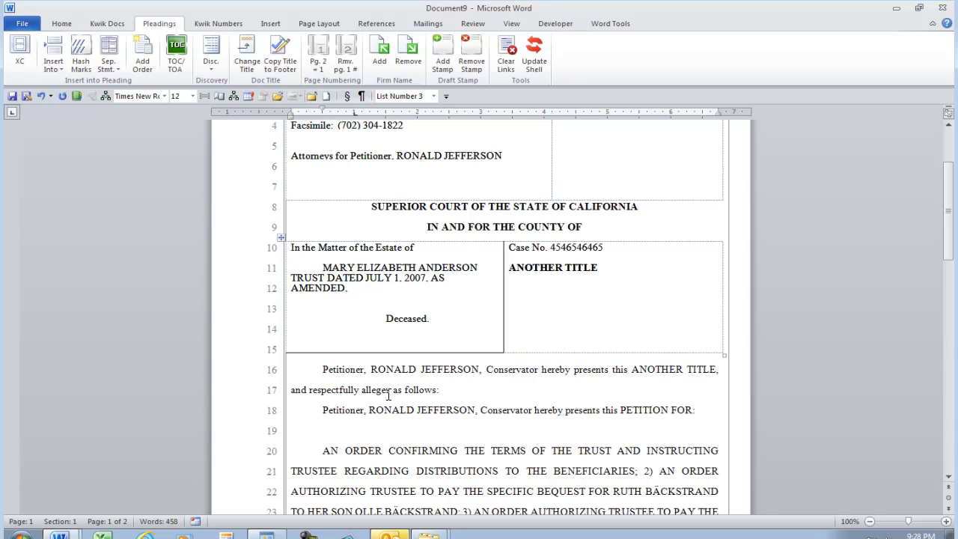
pyautogui.click(374, 431)
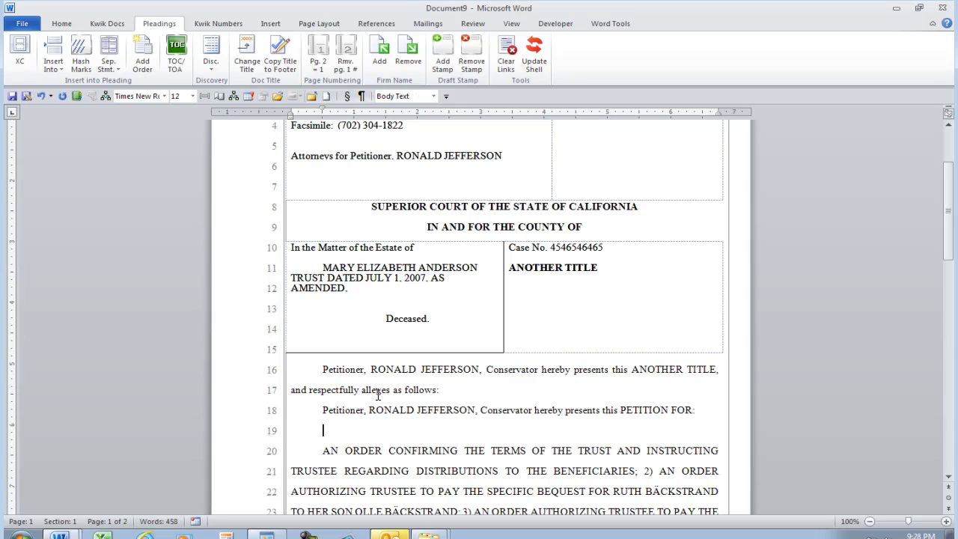
pyautogui.click(323, 370)
pyautogui.hotkey('ctrl', 'shift', 'End')
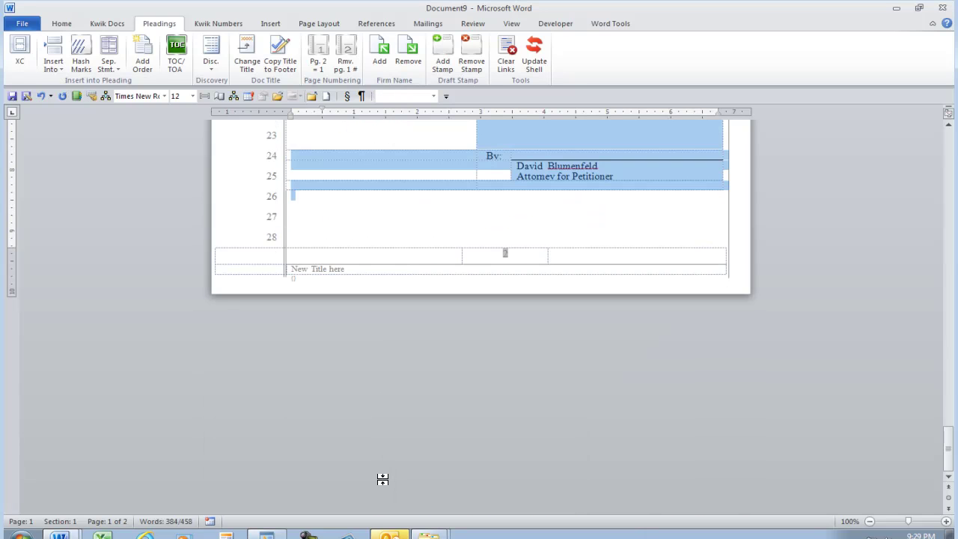
pyautogui.scroll(1, 382, 479)
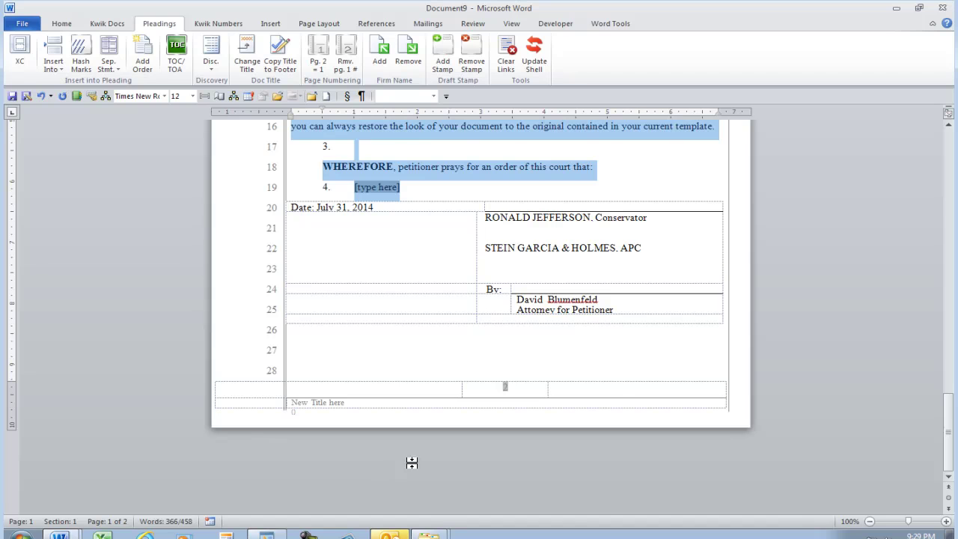
pyautogui.scroll(4, 412, 462)
pyautogui.press('Delete')
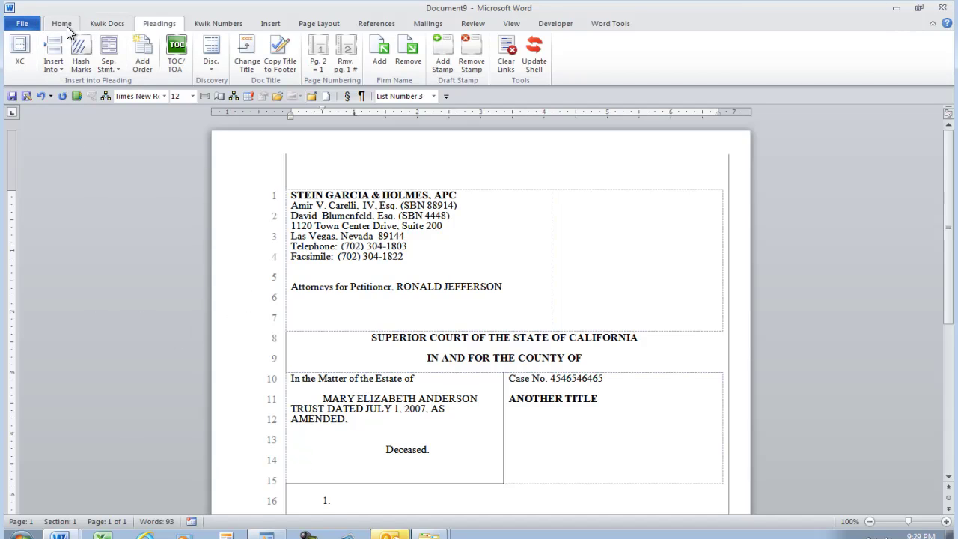
# Format the remaining line 16 as plain Kwik Docs Body Text without numbering.
pyautogui.click(107, 23)
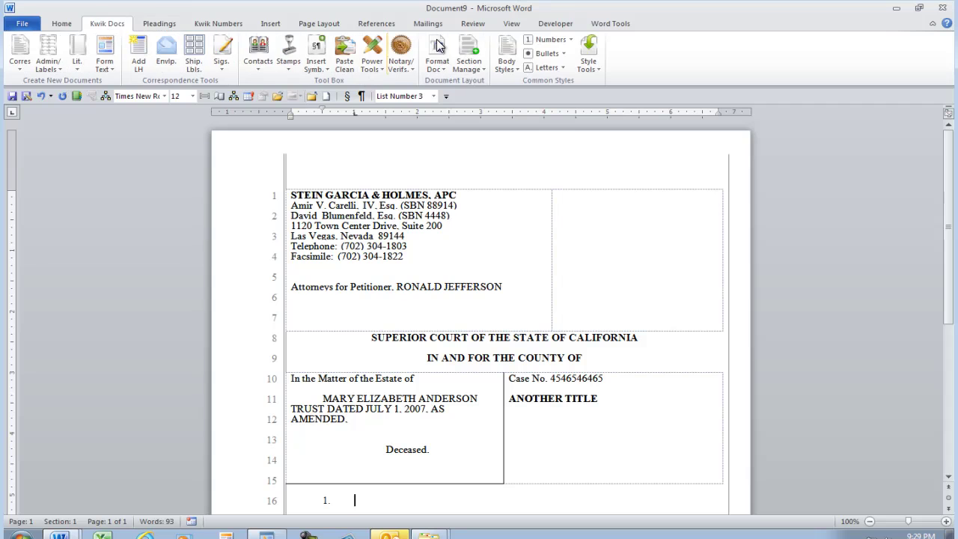
pyautogui.click(506, 52)
pyautogui.scroll(-3, 418, 350)
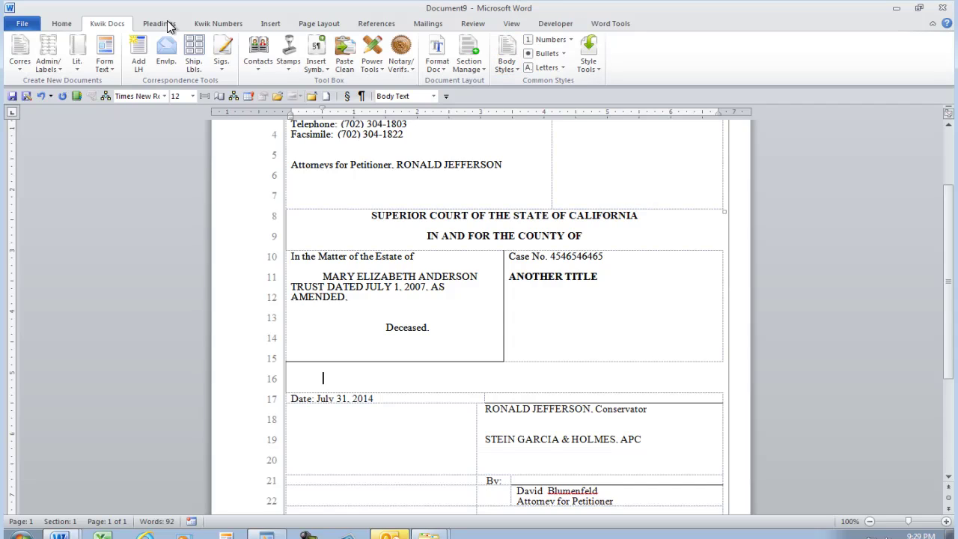
pyautogui.click(219, 24)
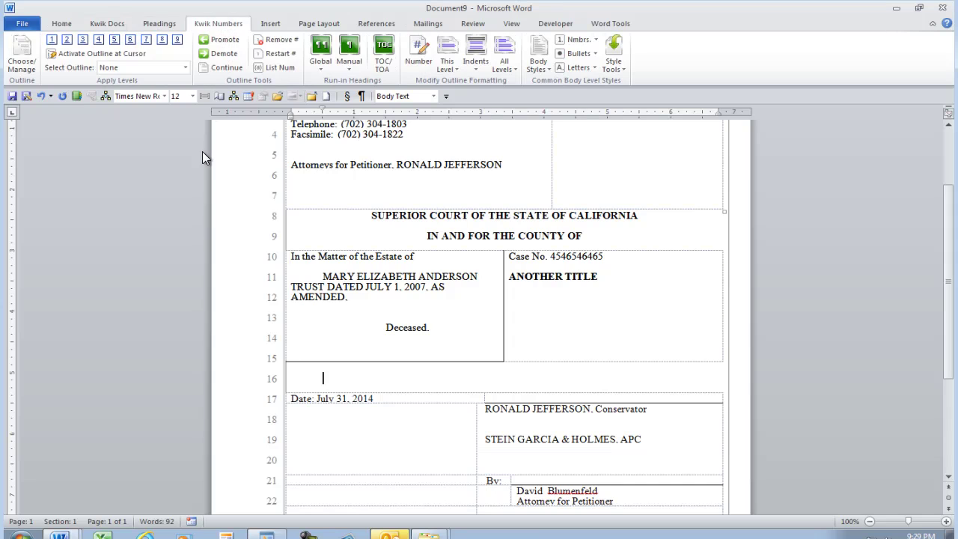
# Preview the Pleading and Petition outlines, then apply Pleading (2) from the Choose Outline list.
pyautogui.click(21, 60)
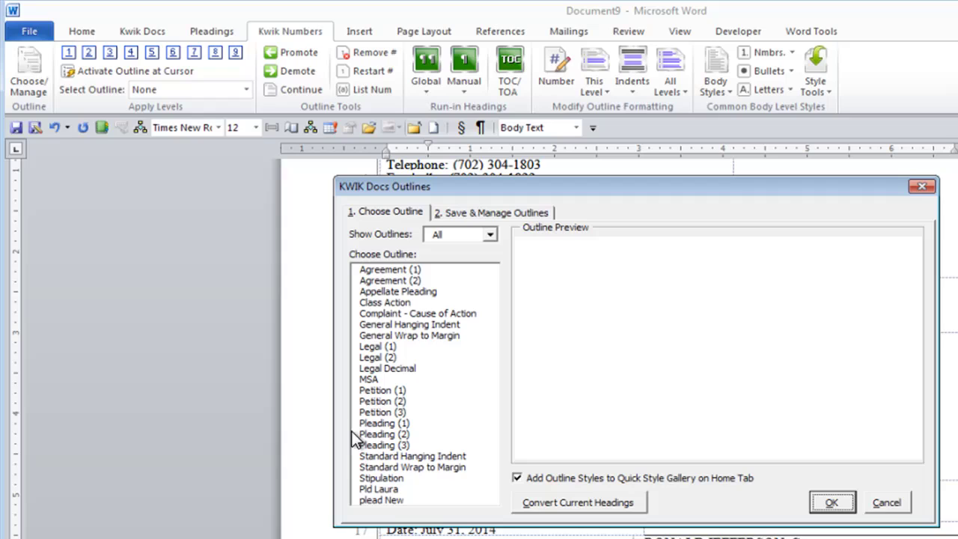
pyautogui.click(383, 457)
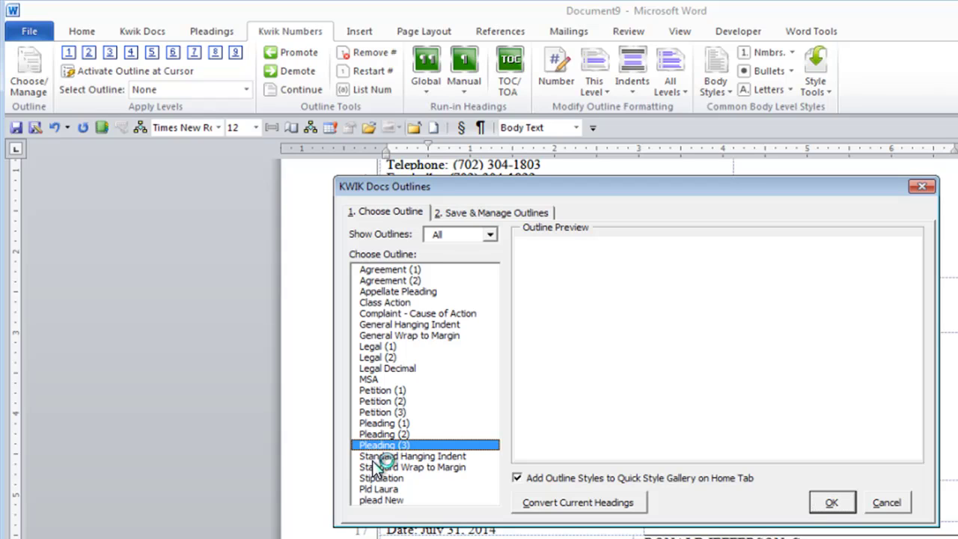
pyautogui.click(423, 445)
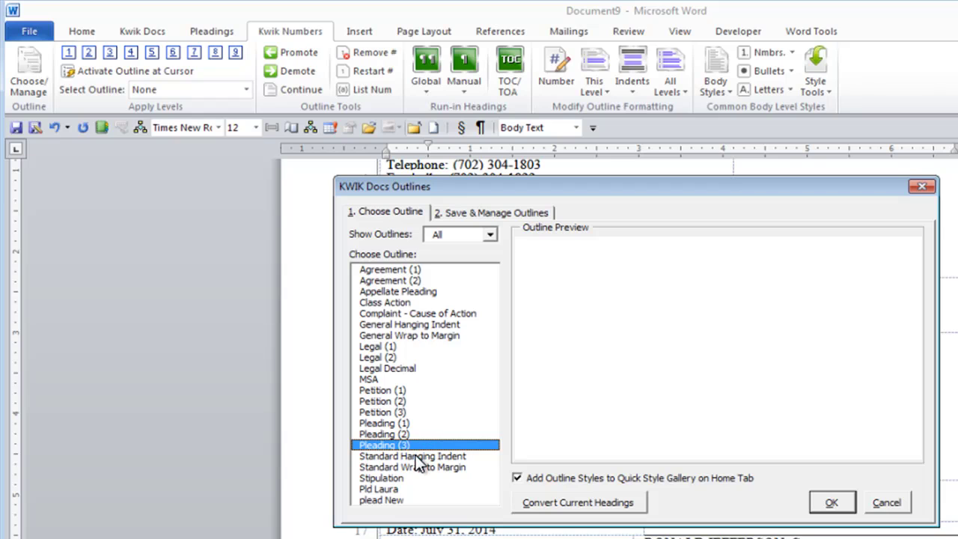
pyautogui.click(400, 401)
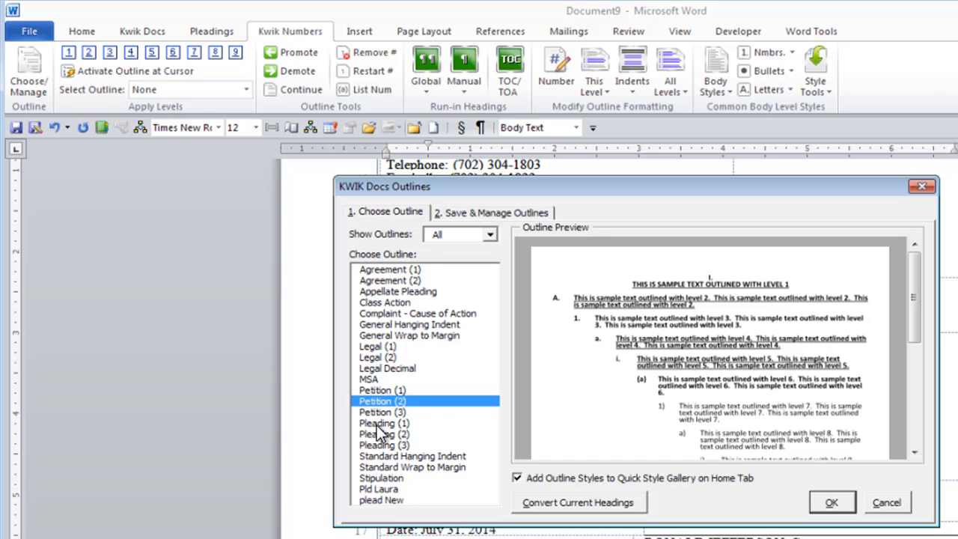
pyautogui.click(376, 424)
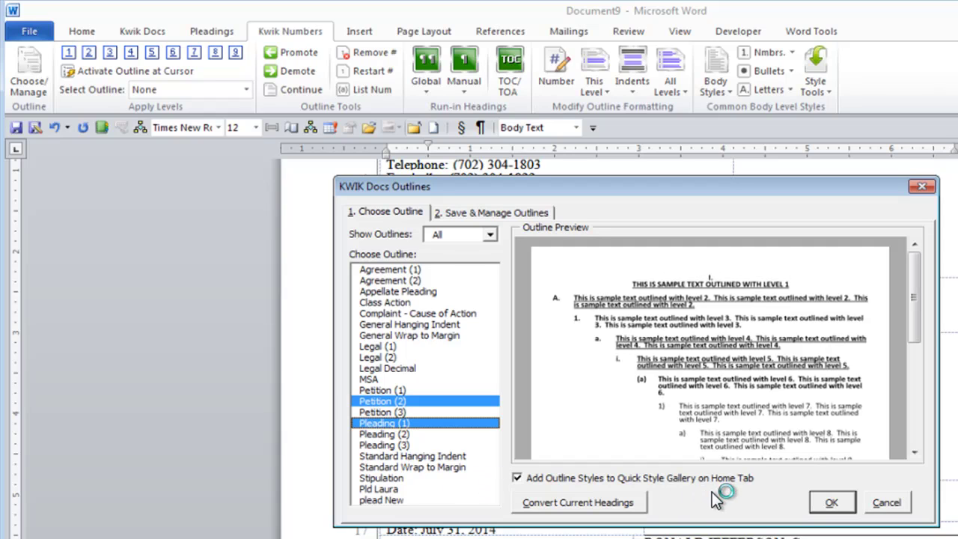
pyautogui.click(374, 433)
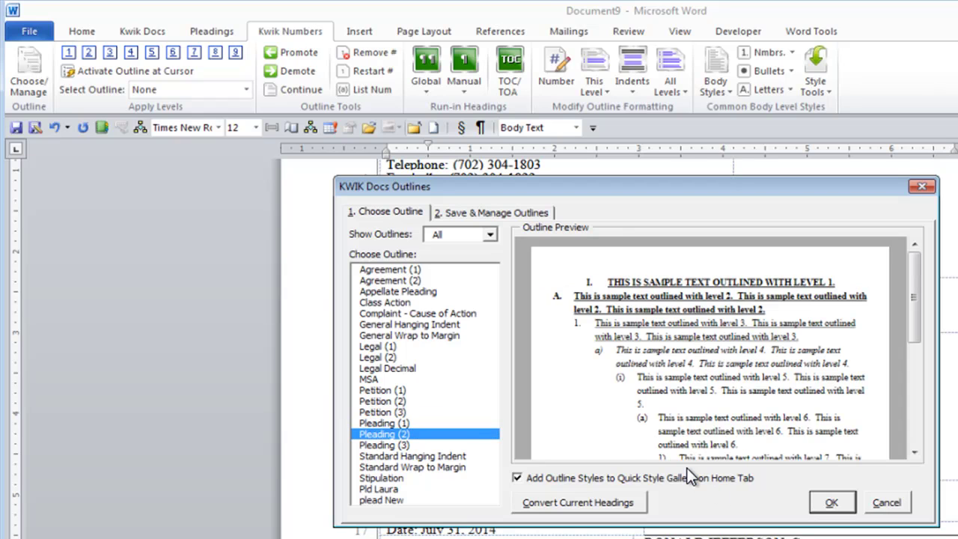
pyautogui.press('Return')
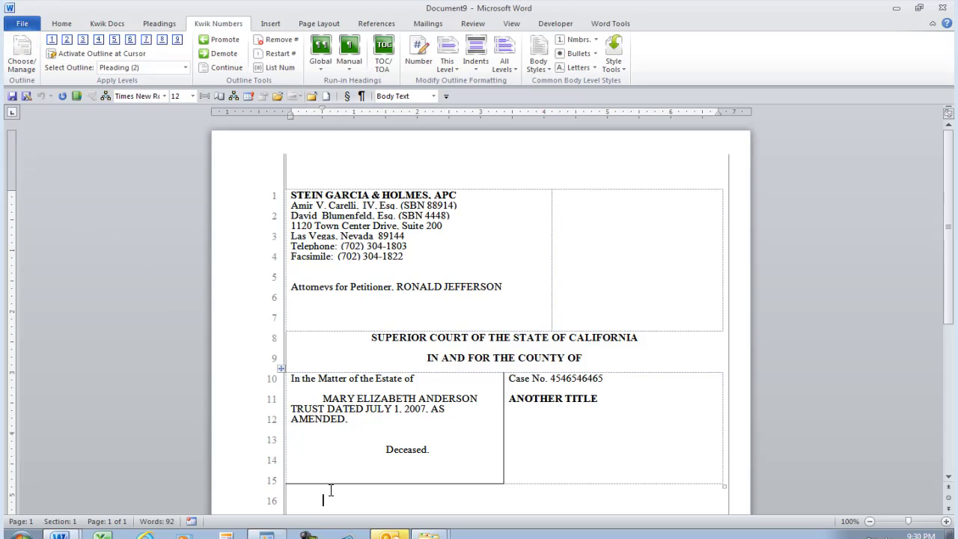
# Insert the dated signature block and add the level-one INTRODUCTION heading on line 16.
pyautogui.press('F3')
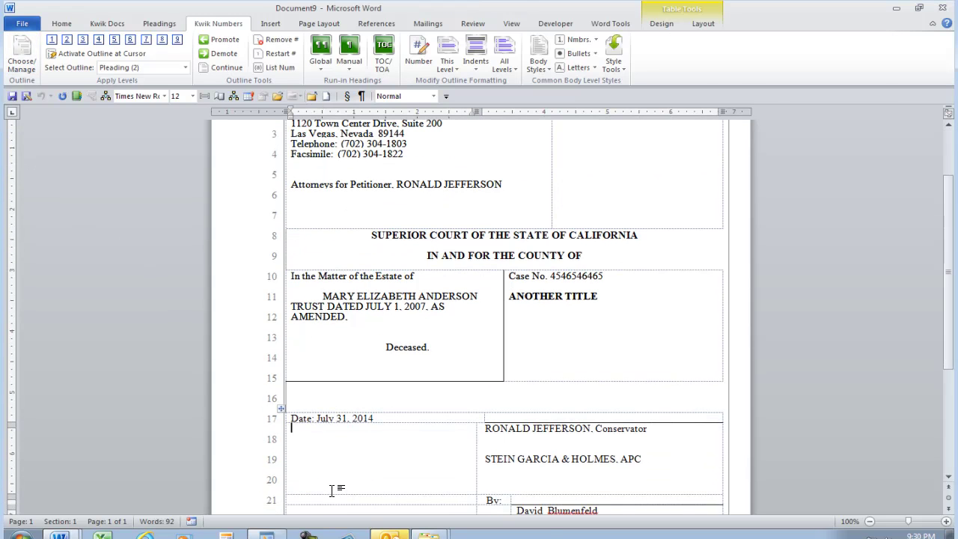
pyautogui.press('Up')
pyautogui.press('Up')
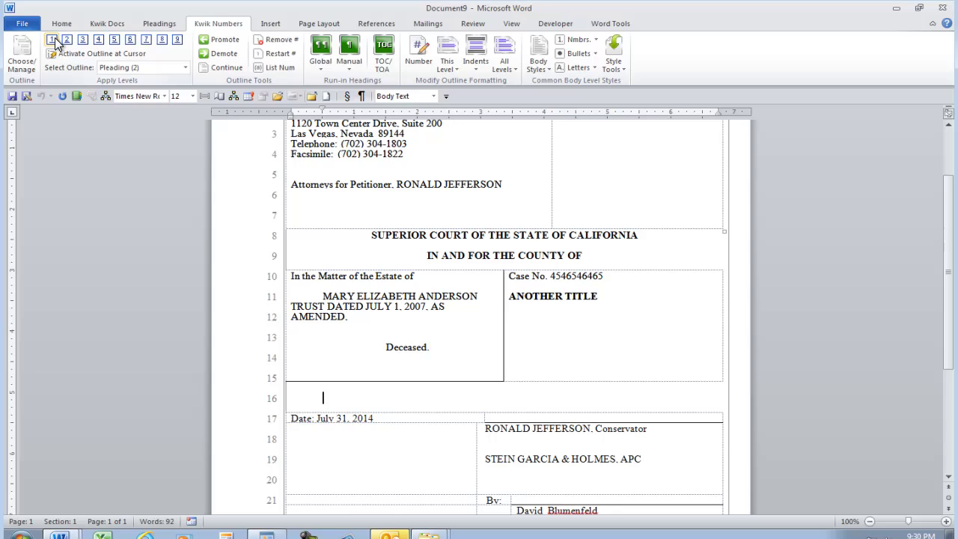
pyautogui.click(53, 40)
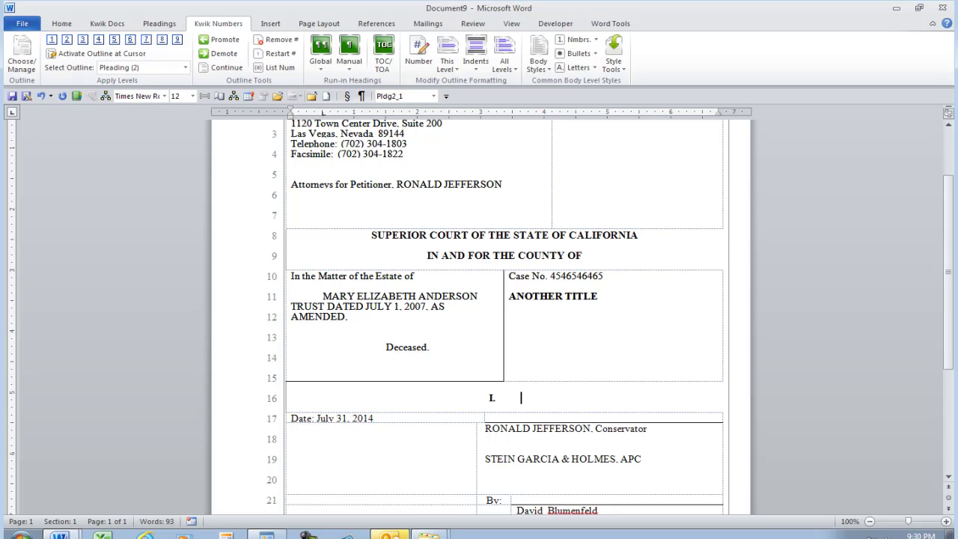
pyautogui.write('INTRODUCTIONN')
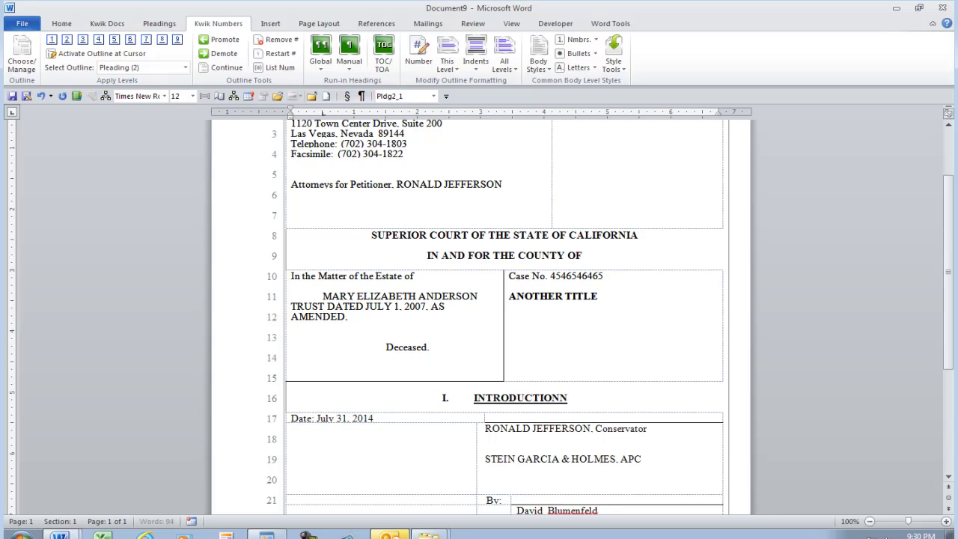
pyautogui.press('BackSpace')
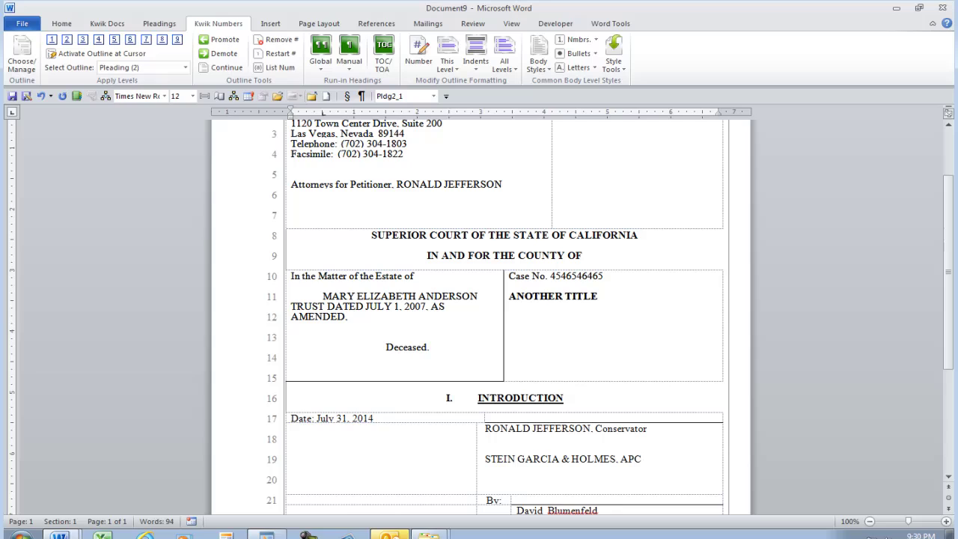
pyautogui.press('Return')
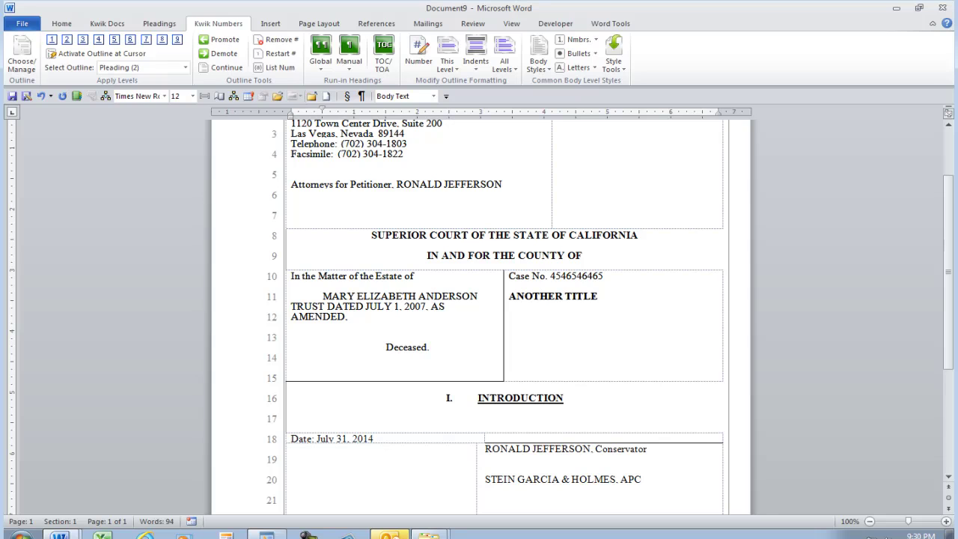
# Insert =rand() sample paragraphs and add the level-two heading 'This is level two.' after the first.
pyautogui.write('=rand()')
pyautogui.press('Return')
pyautogui.click(409, 359)
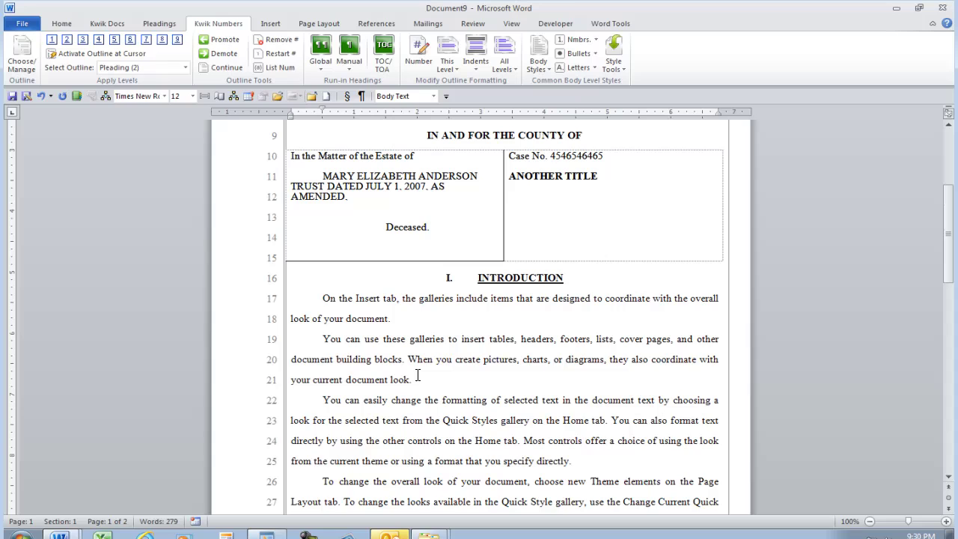
pyautogui.press('Return')
pyautogui.click(414, 330)
pyautogui.press('Return')
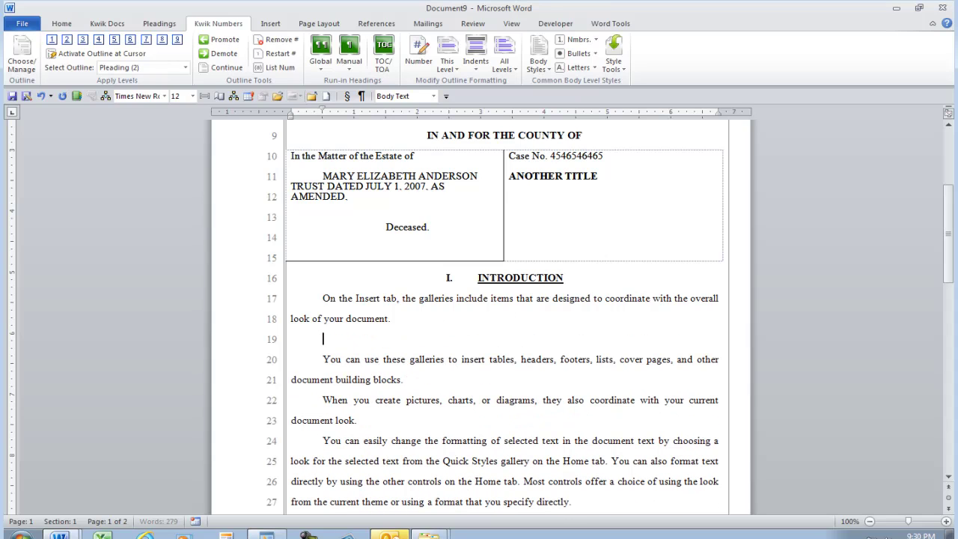
pyautogui.click(67, 39)
pyautogui.write('This is')
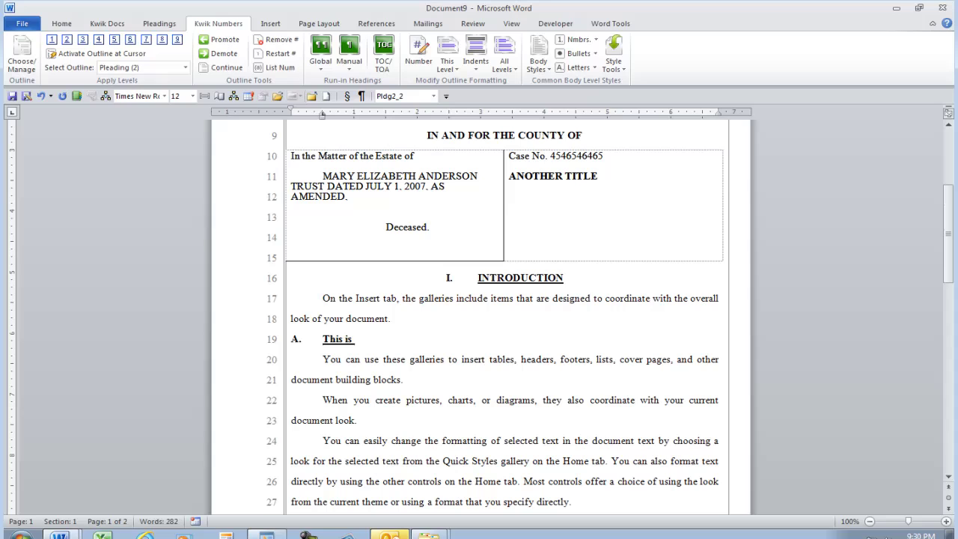
pyautogui.write(' level two.')
# Make the When paragraph level-two heading B and split off a numbered level-three item 1.
pyautogui.click(222, 67)
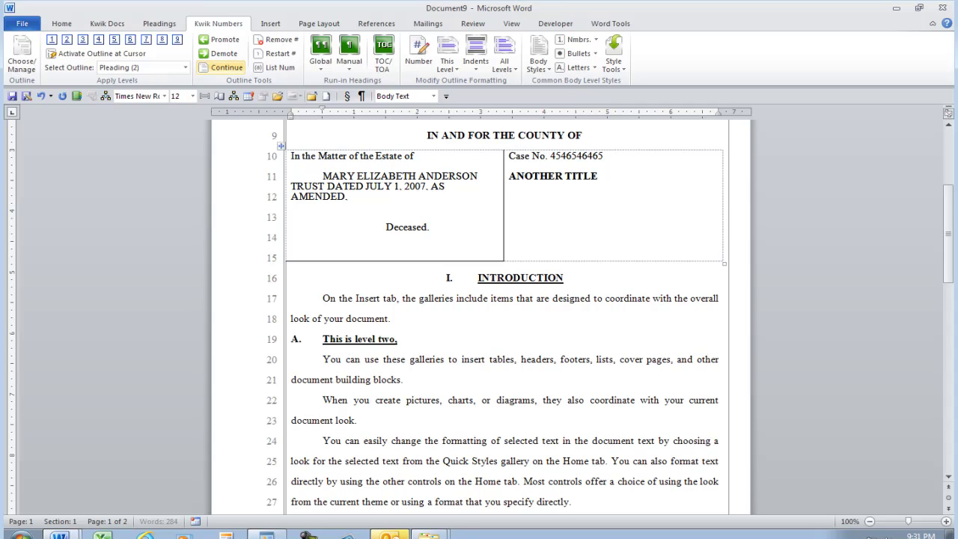
pyautogui.click(67, 39)
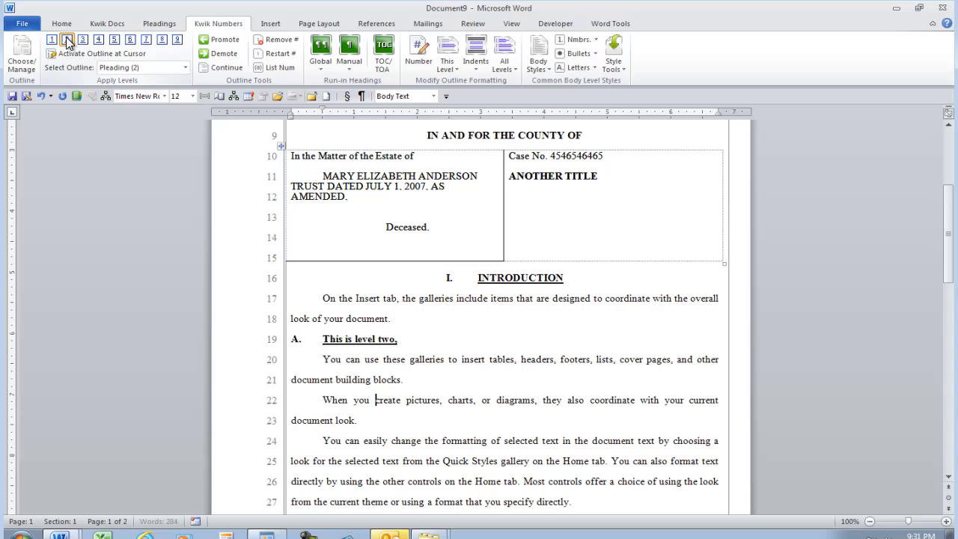
pyautogui.scroll(-1, 422, 439)
pyautogui.scroll(-2, 425, 412)
pyautogui.click(611, 308)
pyautogui.press('Return')
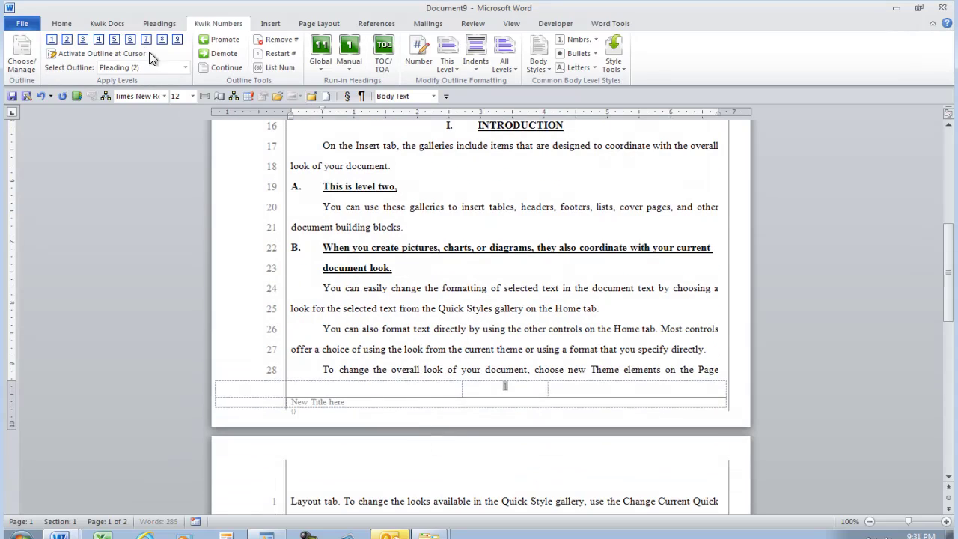
pyautogui.click(96, 54)
pyautogui.scroll(-2, 294, 313)
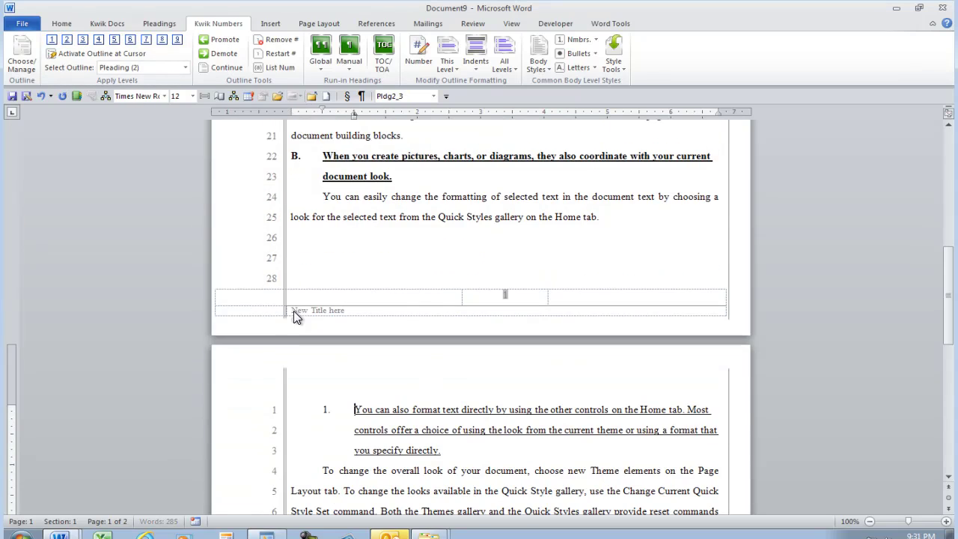
pyautogui.click(409, 469)
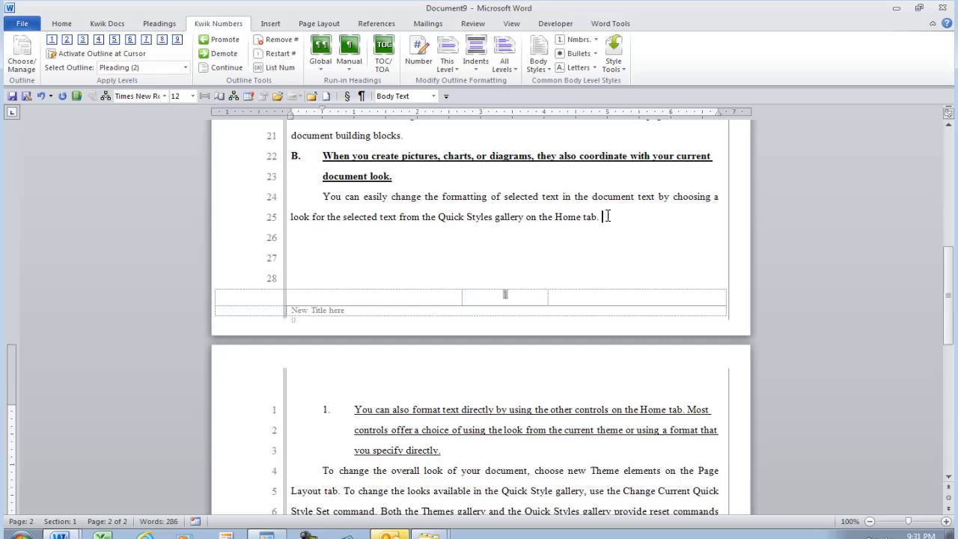
# Fill the rest of page one with hash marks and remove the stray line atop page 2.
pyautogui.press('Down')
pyautogui.click(161, 23)
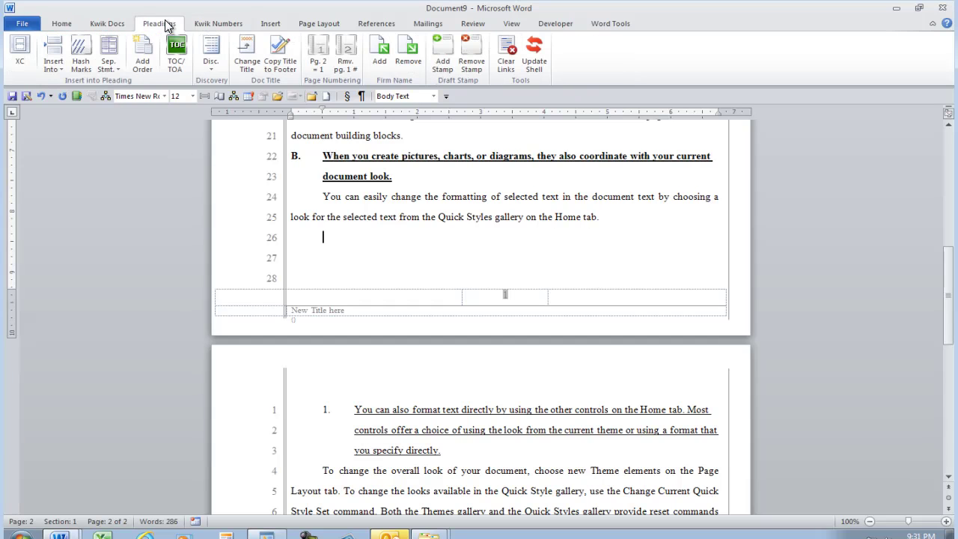
pyautogui.click(81, 52)
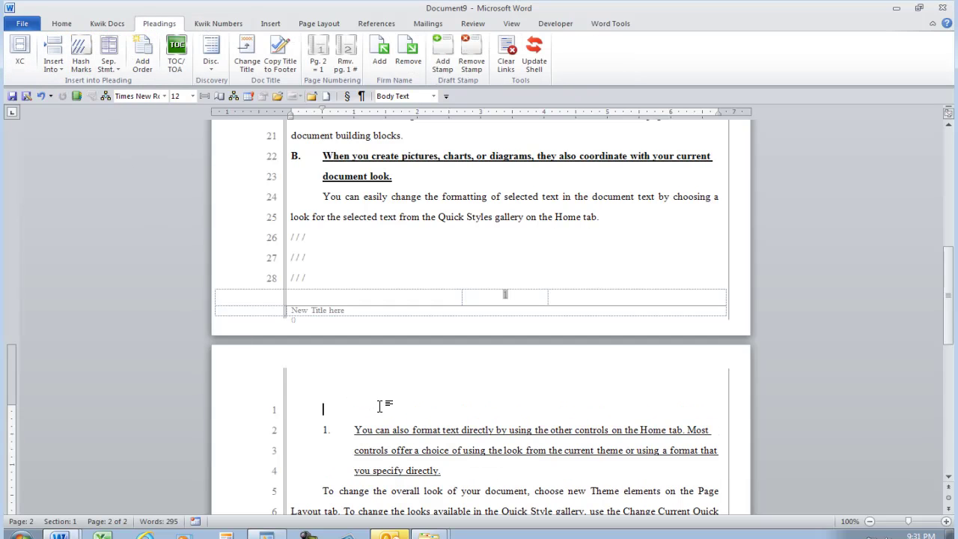
pyautogui.press('Delete')
# Add the level-one heading II. CONCLUSION above the To change paragraph.
pyautogui.click(411, 473)
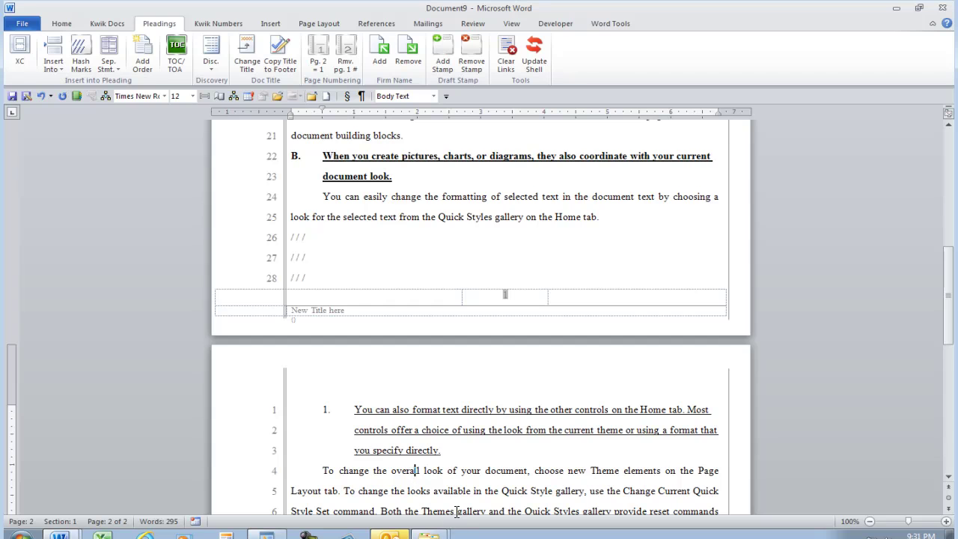
pyautogui.hotkey('ctrl', 'alt', '1')
pyautogui.write('CONCLUSION')
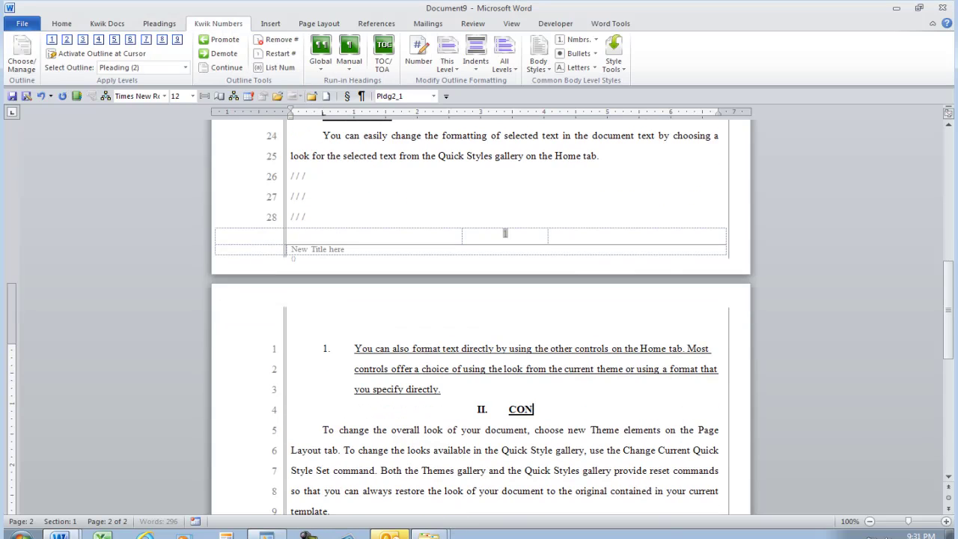
# Split the sample paragraphs into level-two headings A and B, then add an empty body line.
pyautogui.click(345, 450)
pyautogui.press('Return')
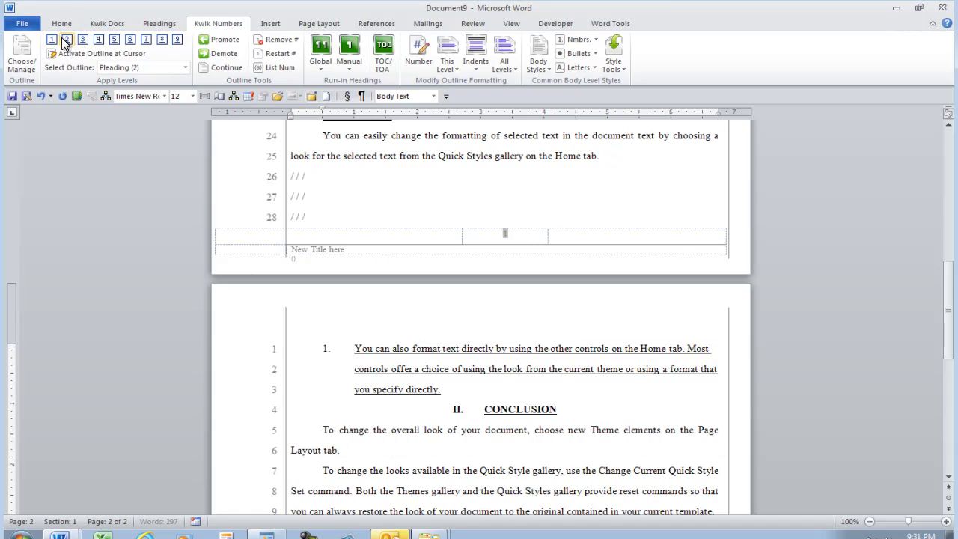
pyautogui.click(65, 41)
pyautogui.scroll(-4, 271, 250)
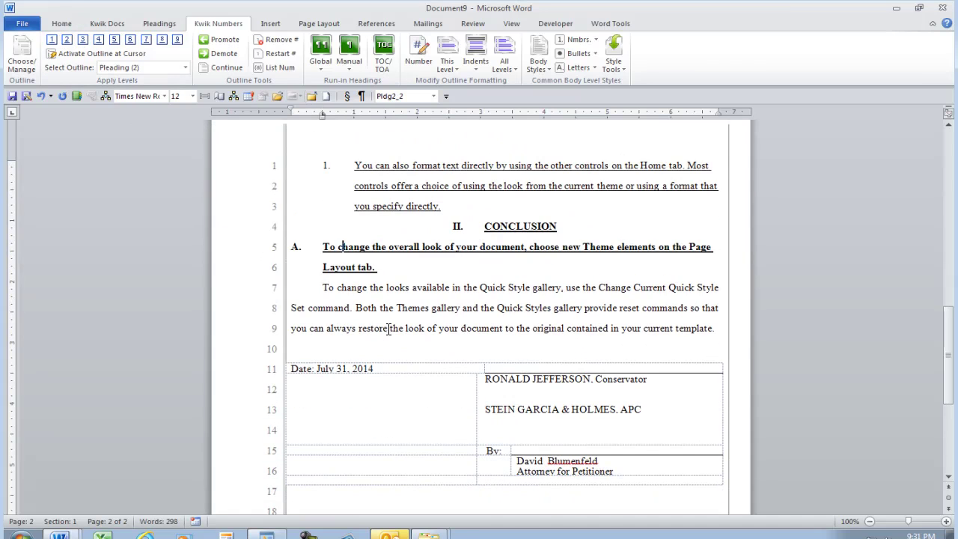
pyautogui.click(356, 307)
pyautogui.press('Return')
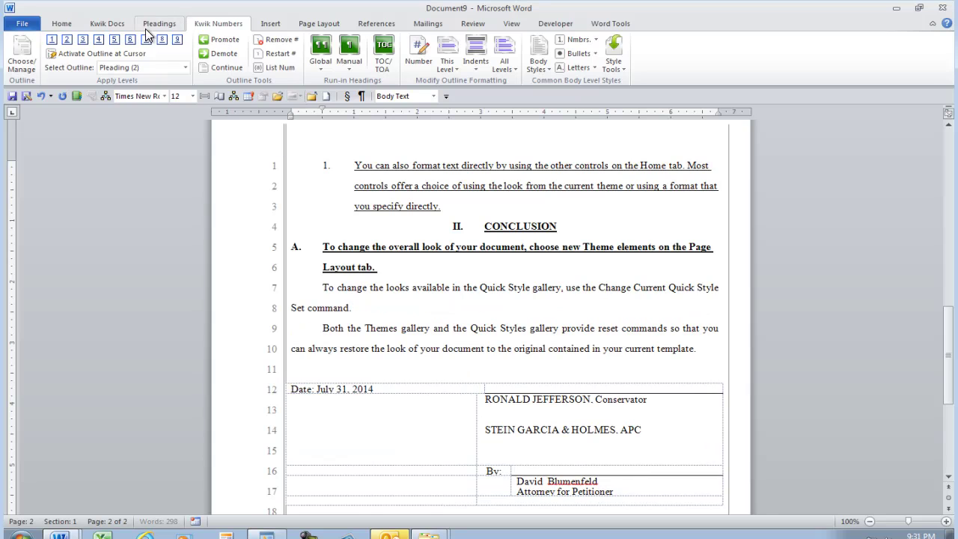
pyautogui.click(66, 40)
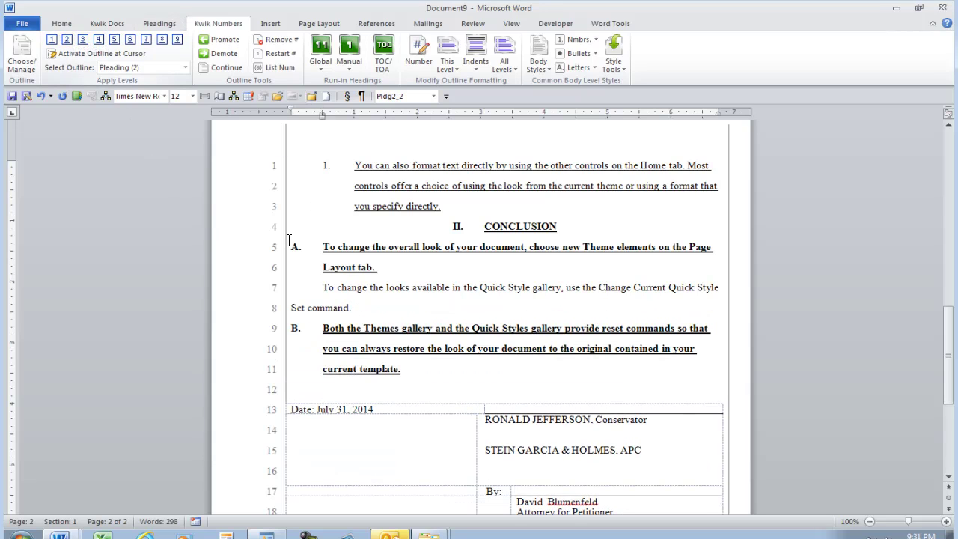
pyautogui.click(415, 350)
pyautogui.click(418, 382)
pyautogui.press('Return')
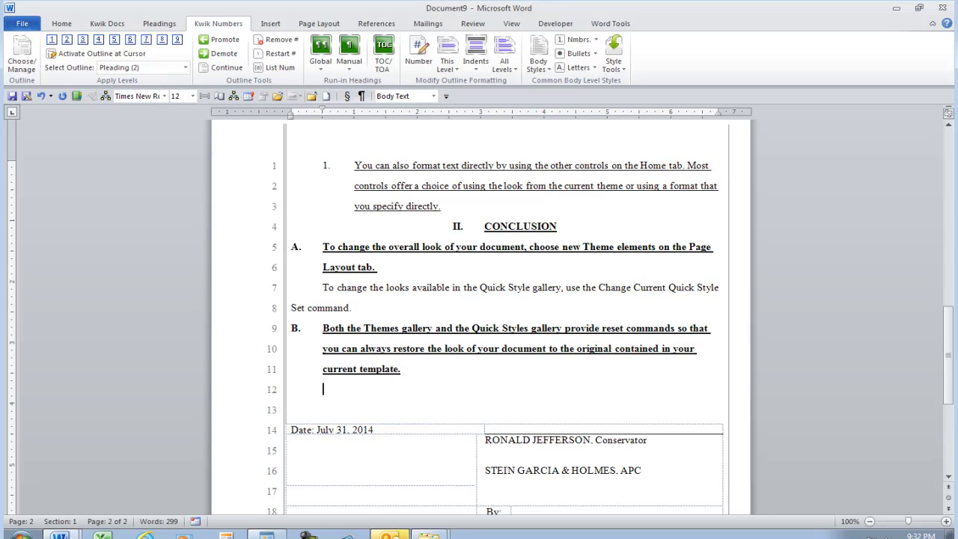
# Insert another set of =rand() sample paragraphs.
pyautogui.write('=rand()')
pyautogui.press('Return')
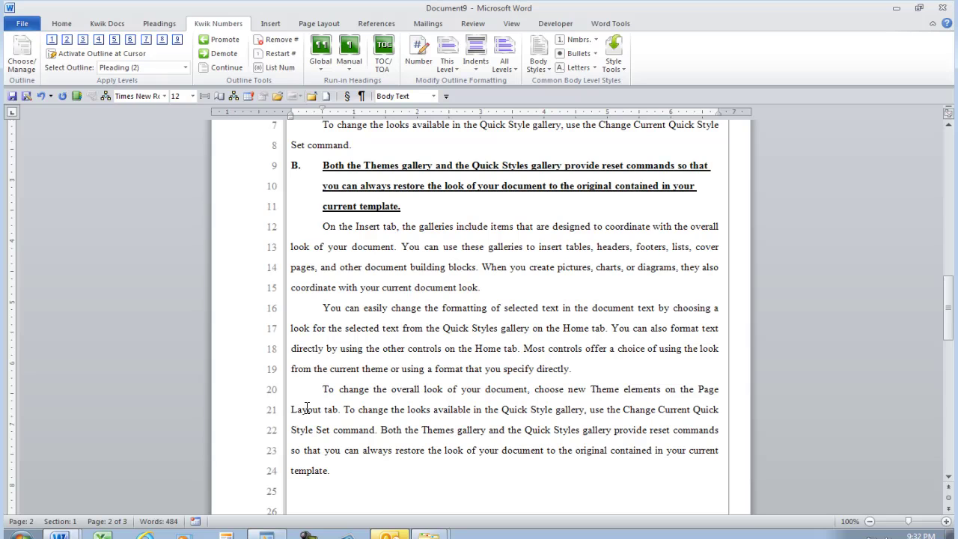
pyautogui.scroll(12, 453, 344)
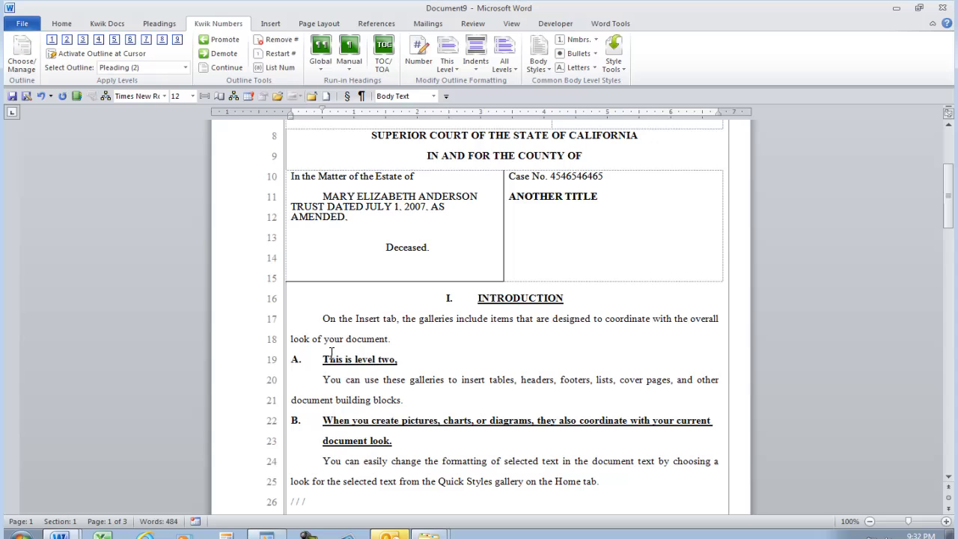
pyautogui.scroll(-4, 383, 414)
pyautogui.scroll(-5, 380, 415)
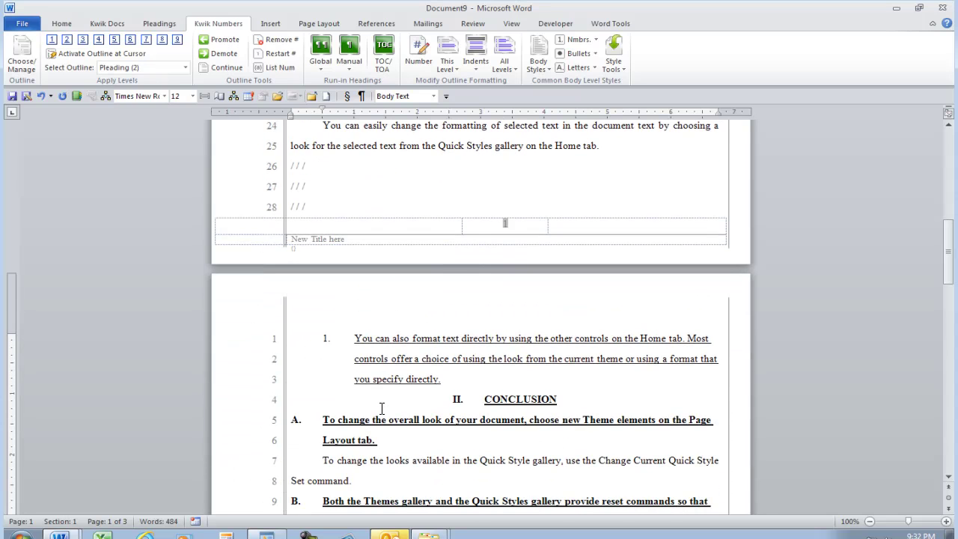
# Type the citation 'Jones v. Smith, 1983 blah blah blah.' and mark it as a Cases authority.
pyautogui.write('Jones v. Smi')
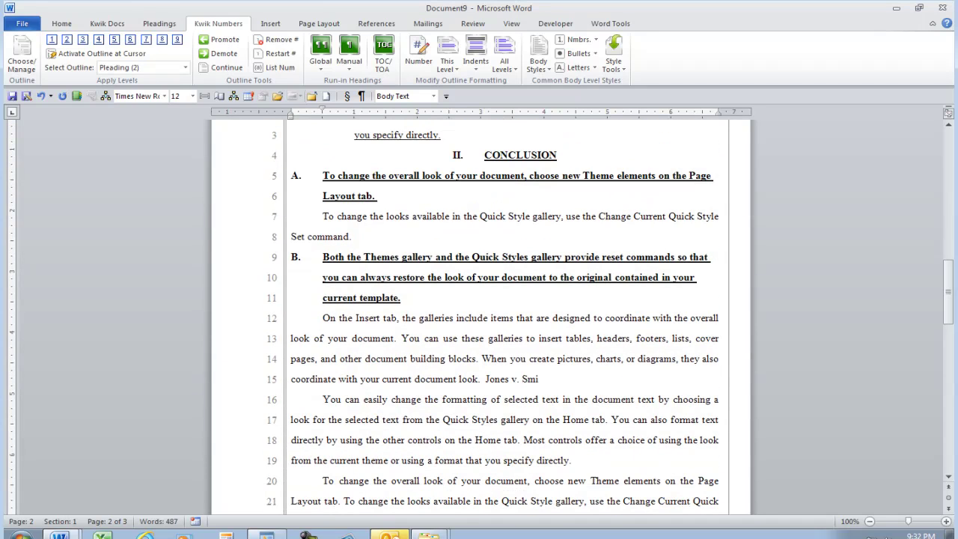
pyautogui.write('th, 1983 blah blah bla')
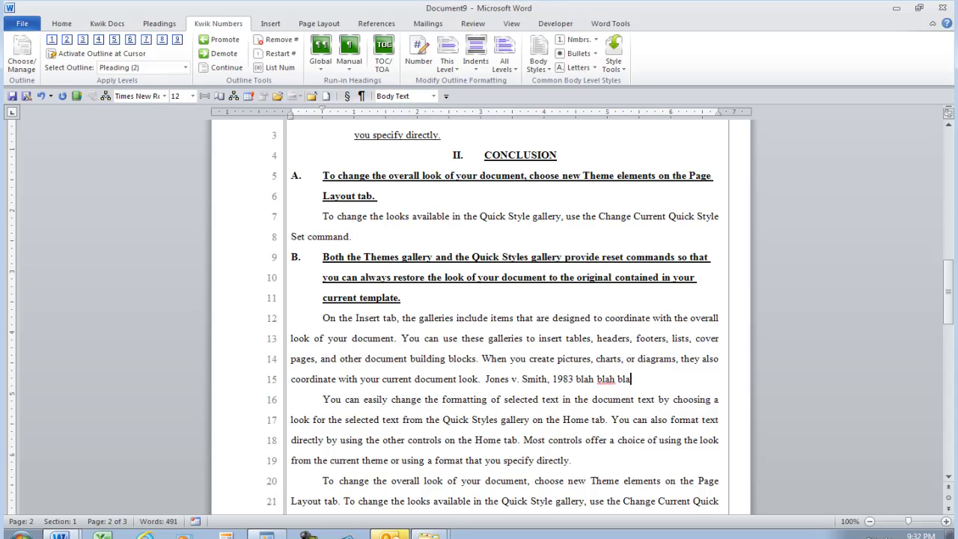
pyautogui.write('h.')
pyautogui.hotkey('ctrl', 'shift', 'Left')
pyautogui.hotkey('ctrl', 'shift', 'Left')
pyautogui.hotkey('ctrl', 'shift', 'Left')
pyautogui.hotkey('ctrl', 'shift', 'Left')
pyautogui.hotkey('ctrl', 'shift', 'Left')
pyautogui.hotkey('ctrl', 'shift', 'Left')
pyautogui.hotkey('ctrl', 'shift', 'Left')
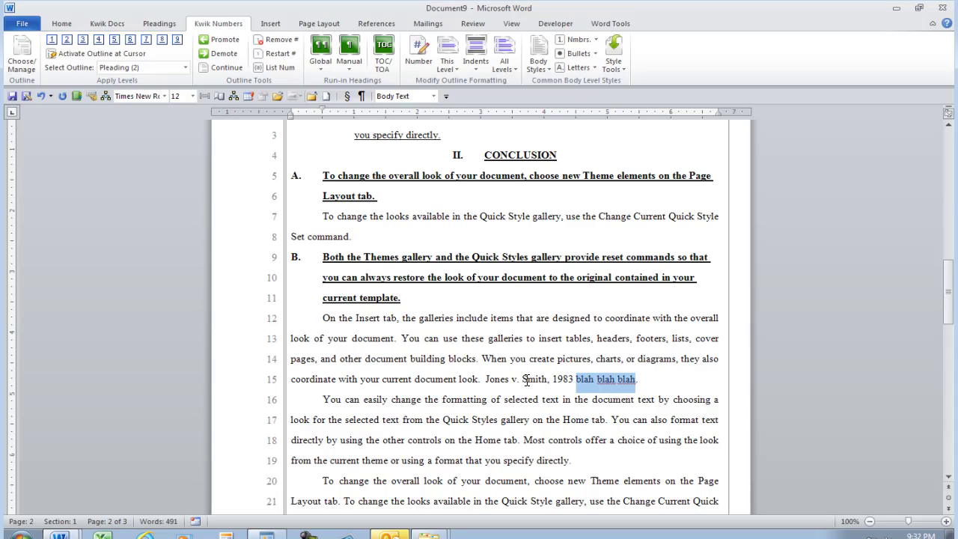
pyautogui.hotkey('ctrl', 'shift', 'Left')
pyautogui.hotkey('ctrl', 'shift', 'Left')
pyautogui.hotkey('ctrl', 'shift', 'Left')
pyautogui.hotkey('ctrl', 'shift', 'Left')
pyautogui.hotkey('ctrl', 'shift', 'Right')
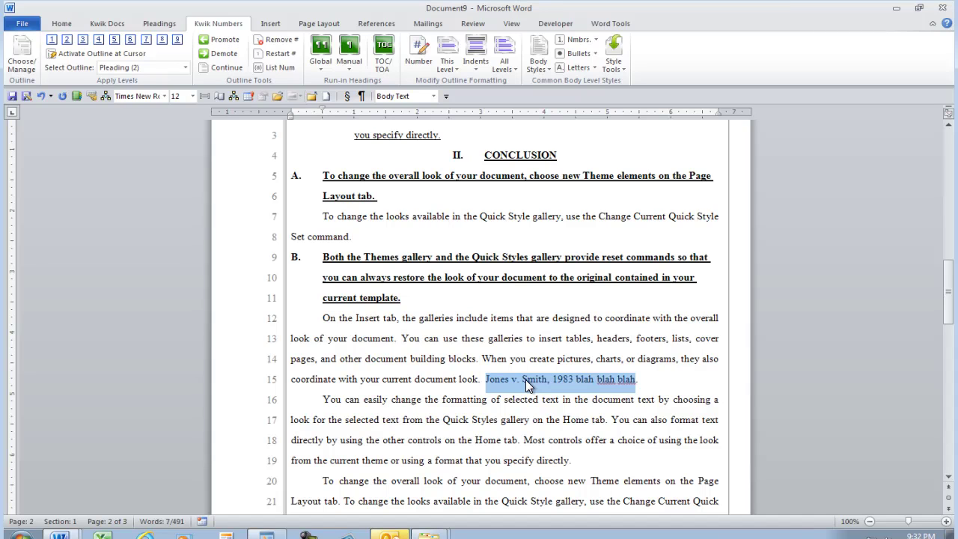
pyautogui.hotkey('alt', 'shift', 'i')
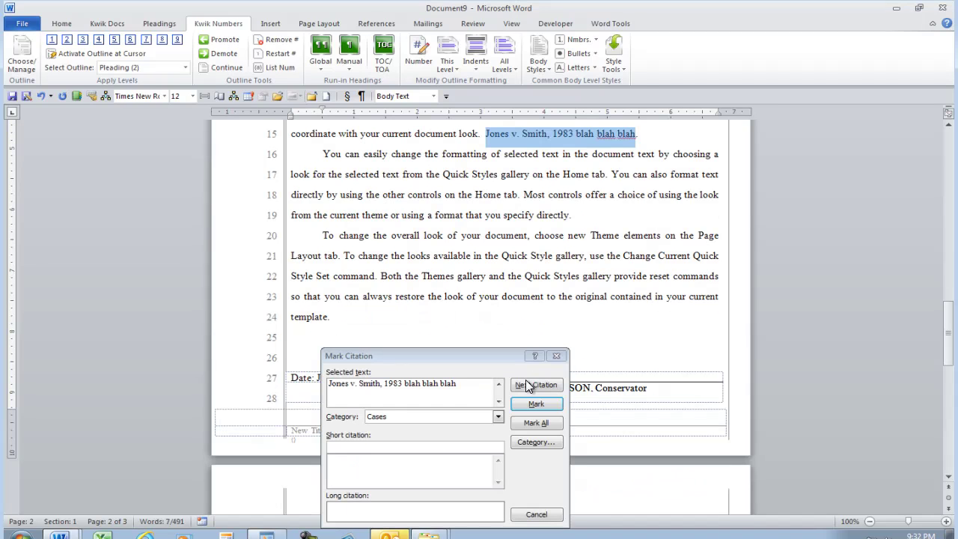
pyautogui.click(533, 406)
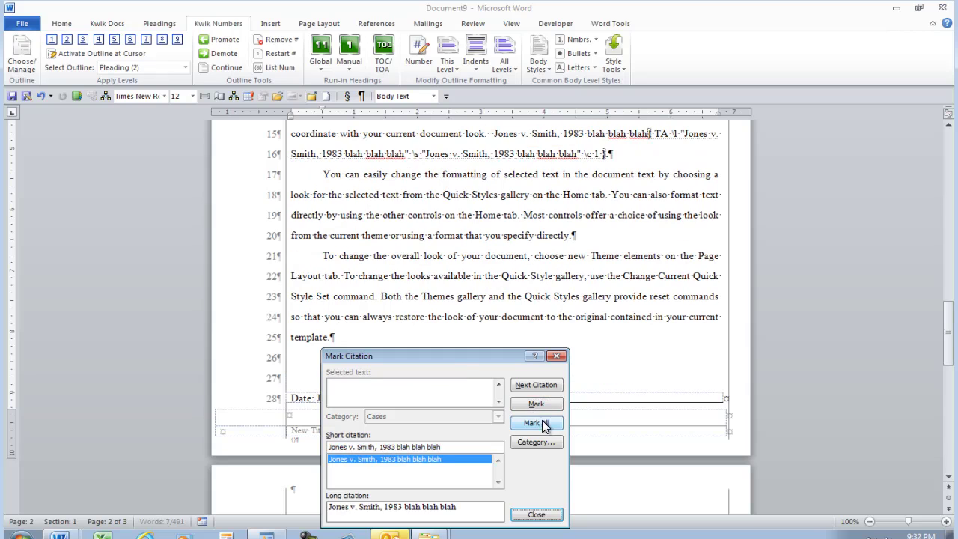
pyautogui.click(544, 515)
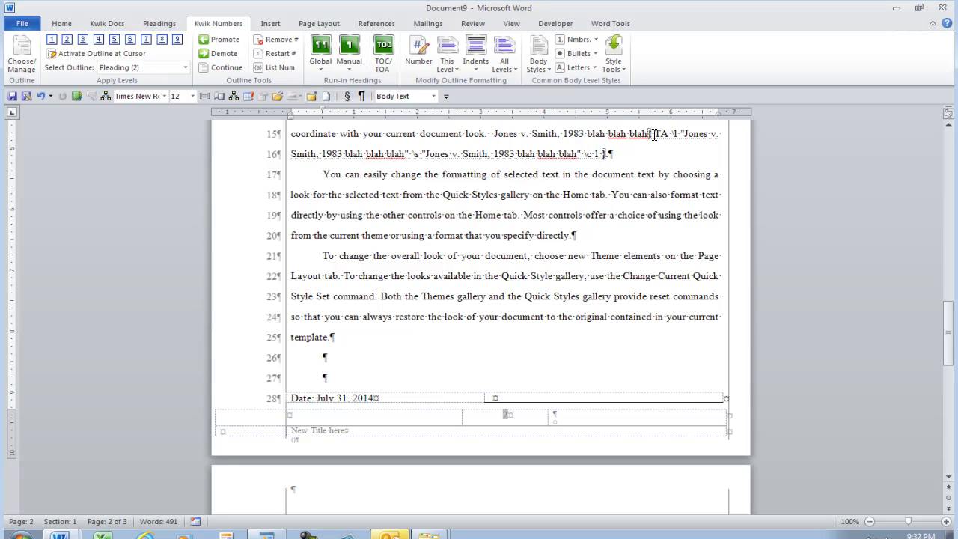
pyautogui.hotkey('ctrl', 'shift', '8')
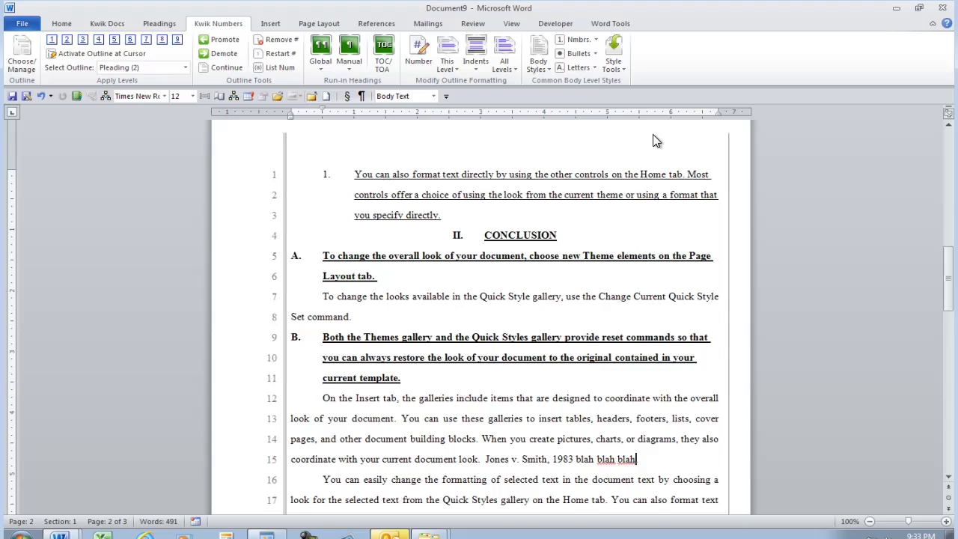
# Generate a table of contents plus a table of authorities below the caption table.
pyautogui.scroll(5, 653, 134)
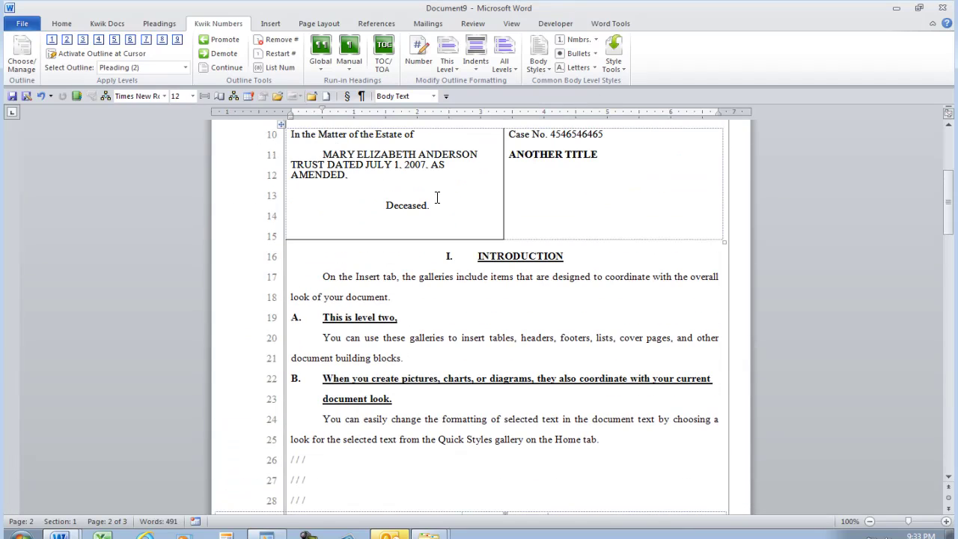
pyautogui.click(376, 245)
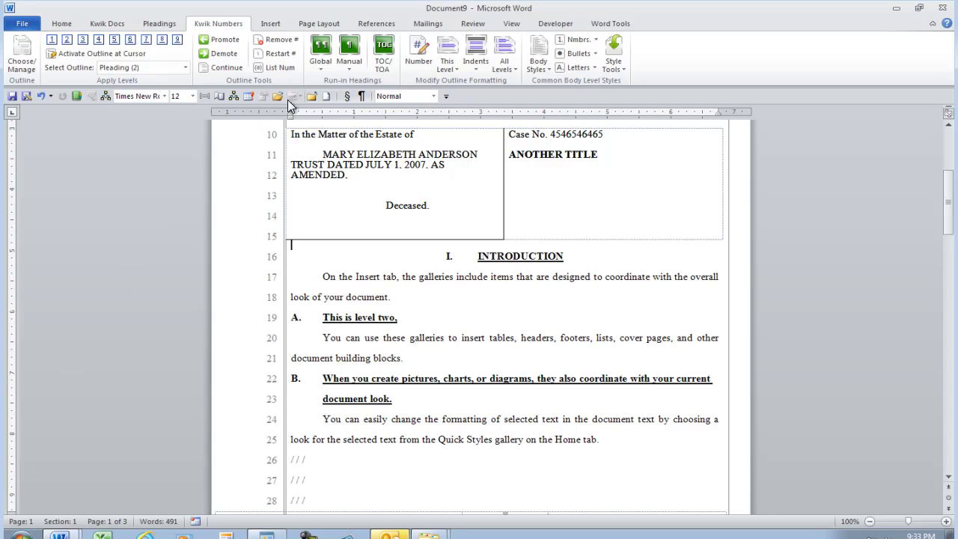
pyautogui.click(381, 54)
pyautogui.click(329, 327)
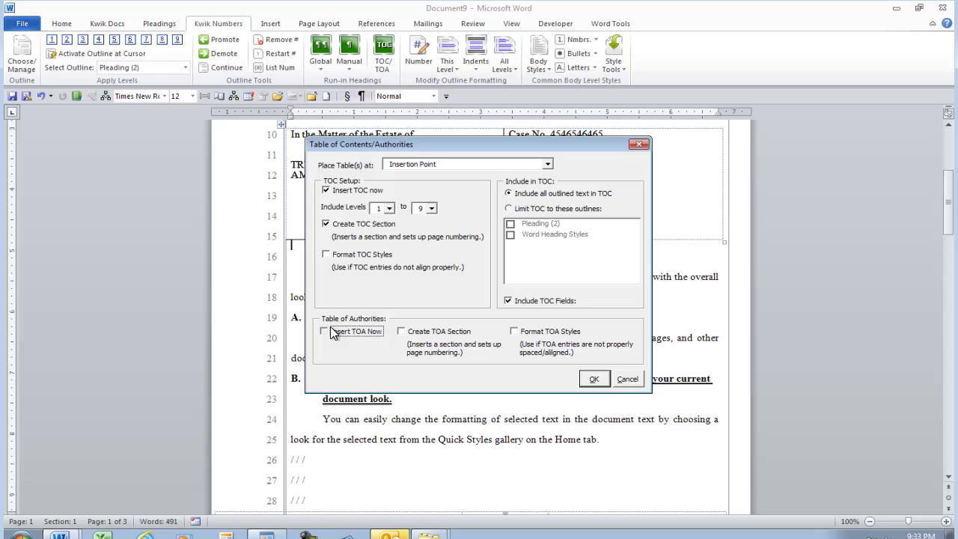
pyautogui.click(603, 381)
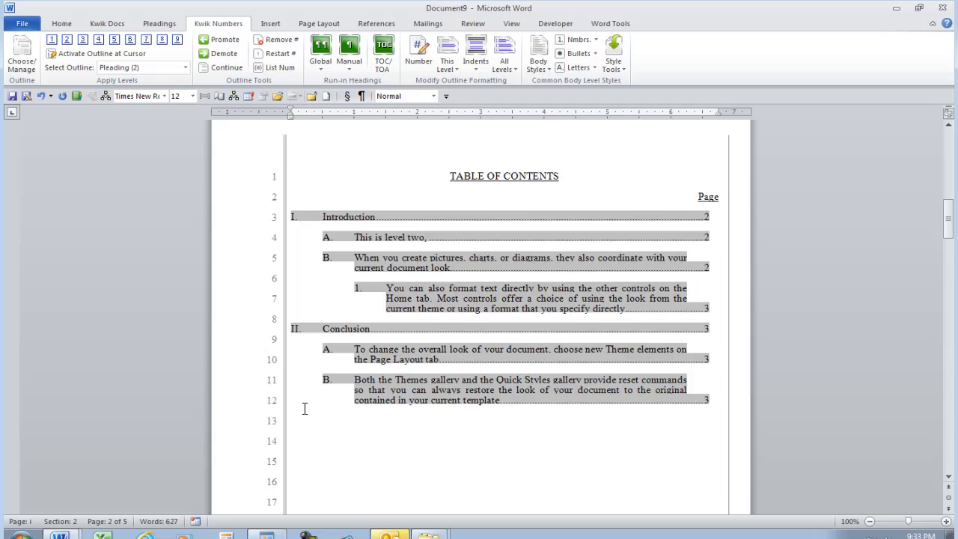
# Check the first-page footer, then remove the page number from page one.
pyautogui.scroll(10, 307, 414)
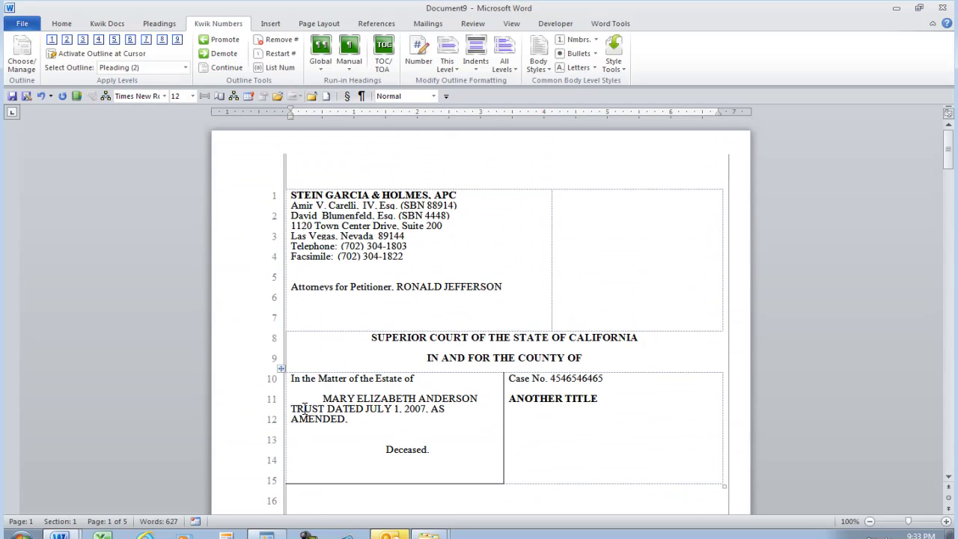
pyautogui.scroll(-5, 304, 408)
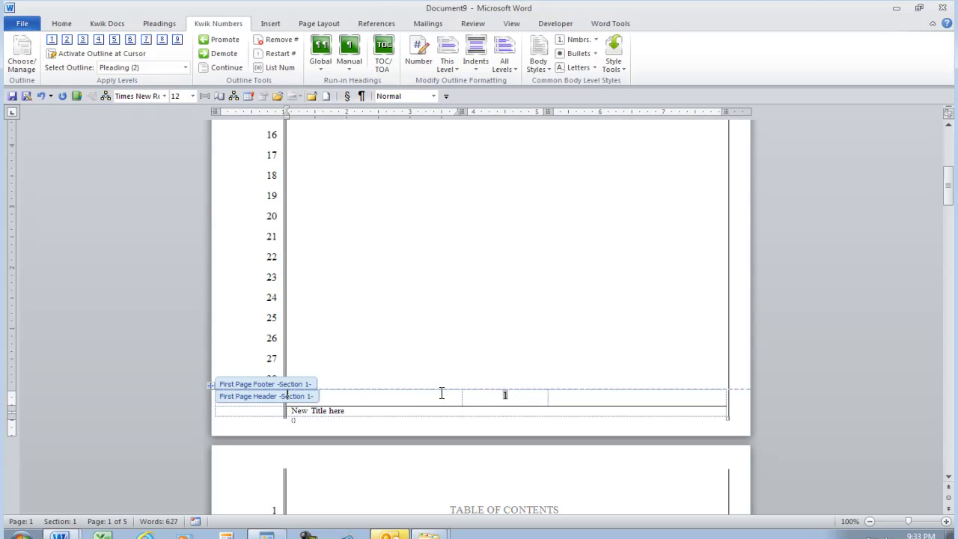
pyautogui.doubleClick(509, 401)
pyautogui.doubleClick(505, 395)
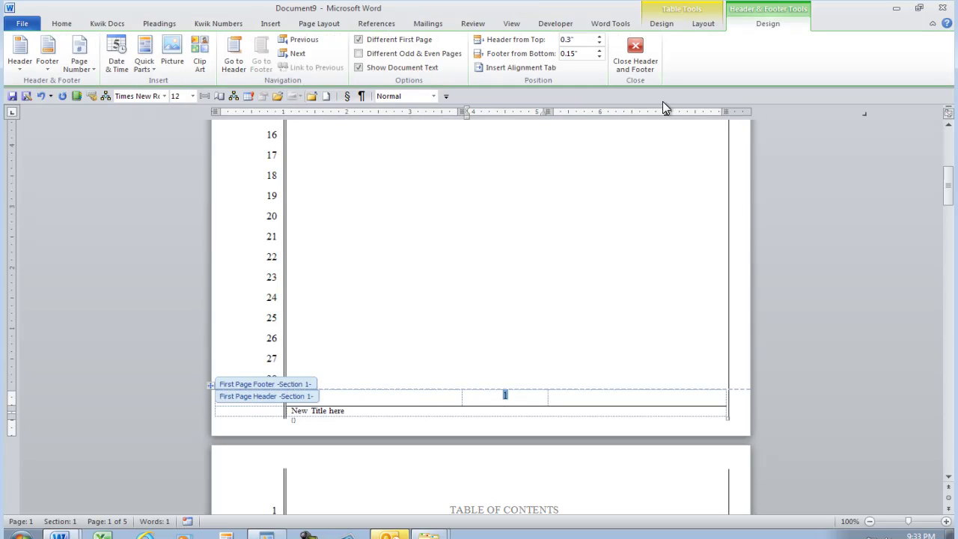
pyautogui.click(635, 60)
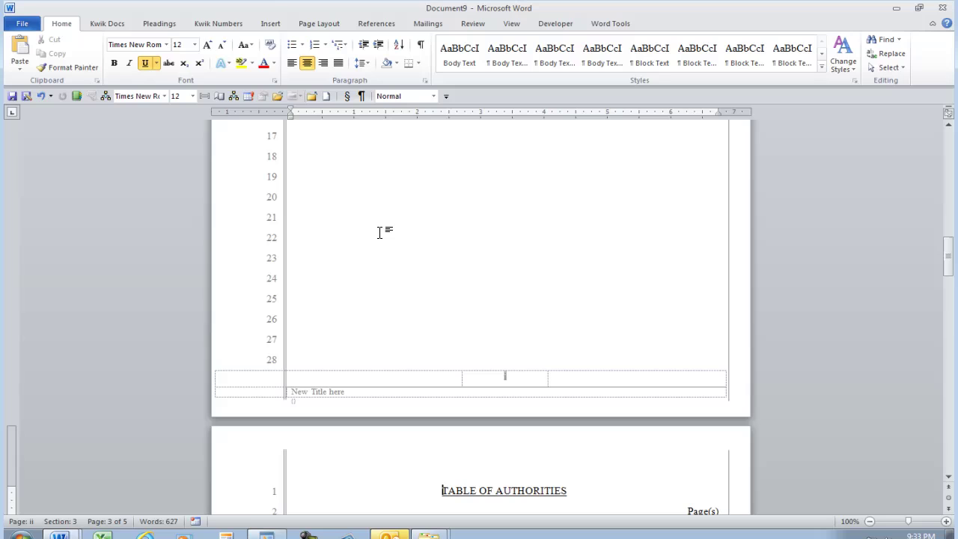
pyautogui.click(160, 25)
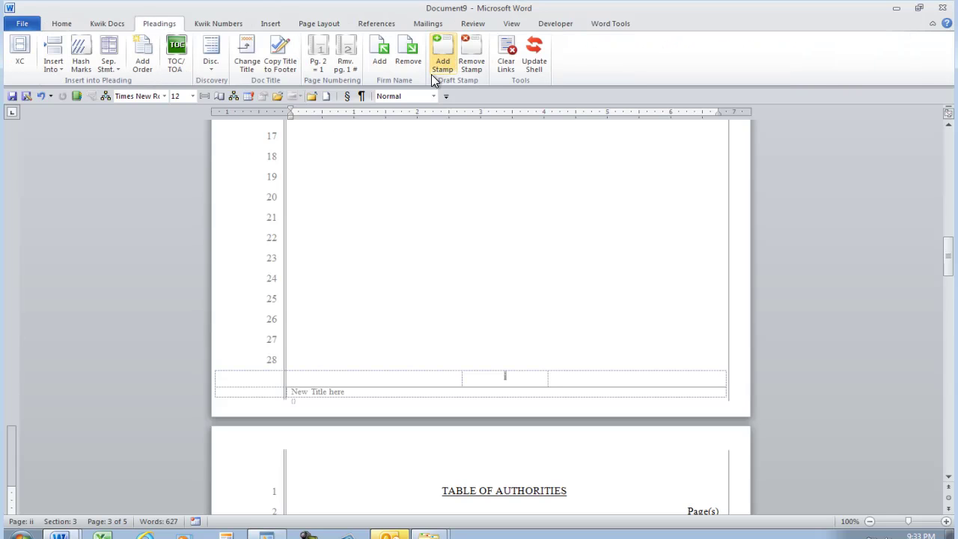
pyautogui.click(344, 56)
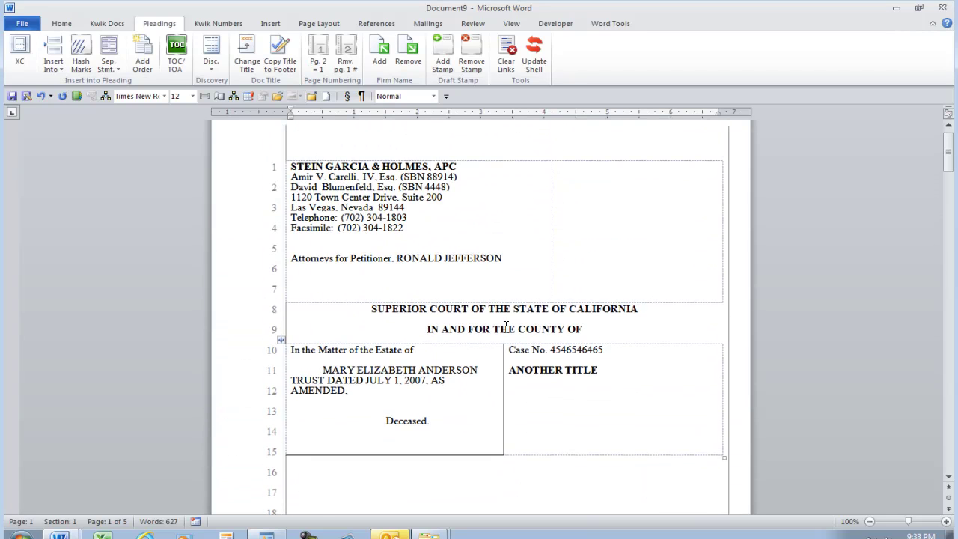
pyautogui.scroll(-2, 505, 327)
pyautogui.scroll(-10, 504, 329)
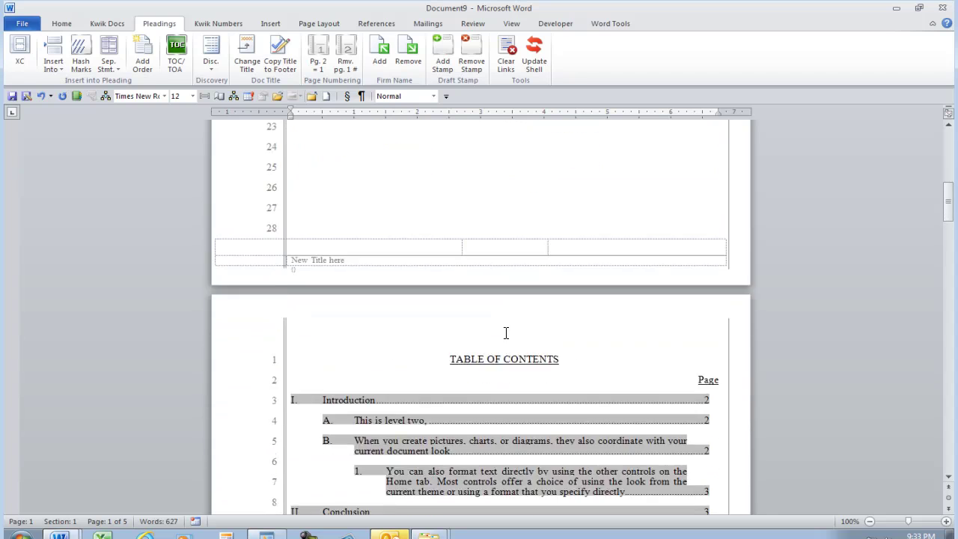
pyautogui.scroll(-4, 506, 332)
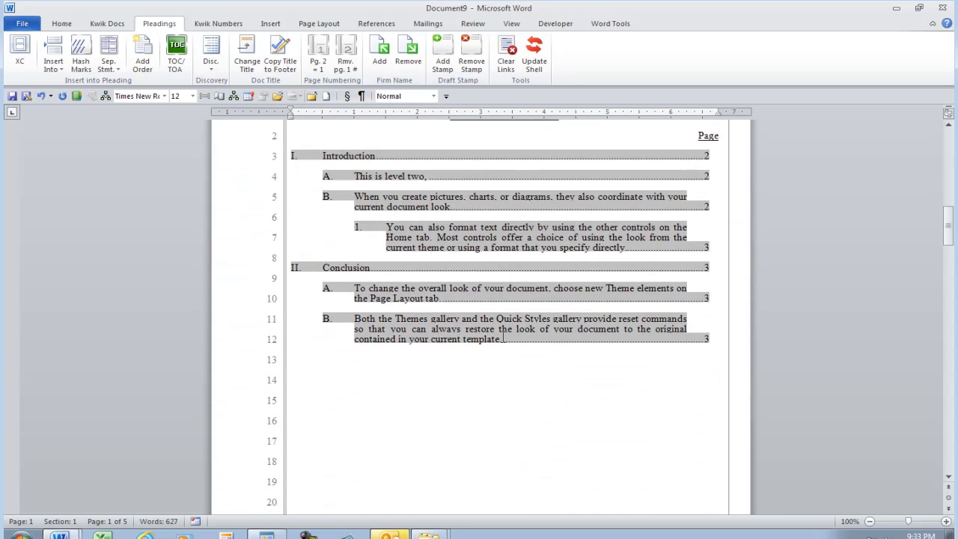
pyautogui.scroll(-6, 503, 338)
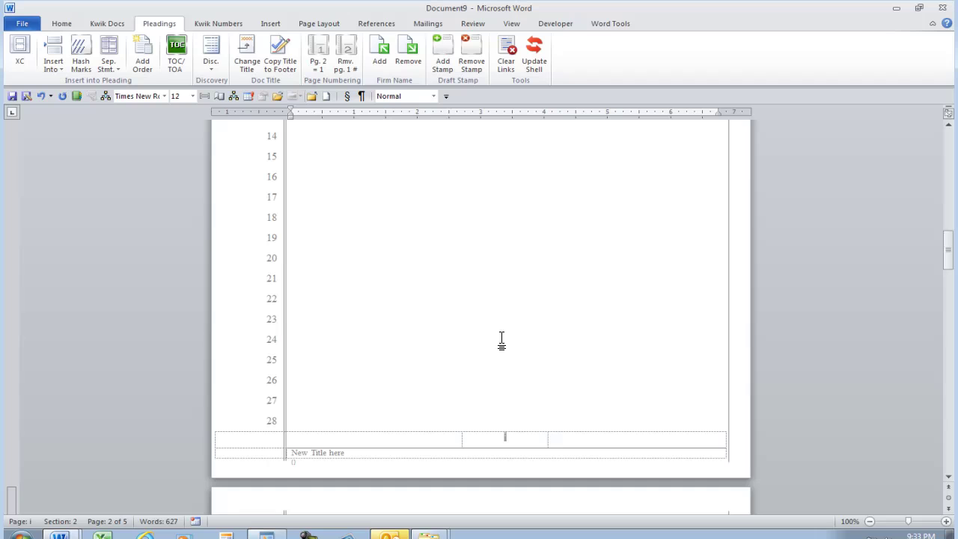
pyautogui.keyDown('ctrl'); pyautogui.scroll(4, 502, 341); pyautogui.keyUp('ctrl')
pyautogui.scroll(-12, 505, 338)
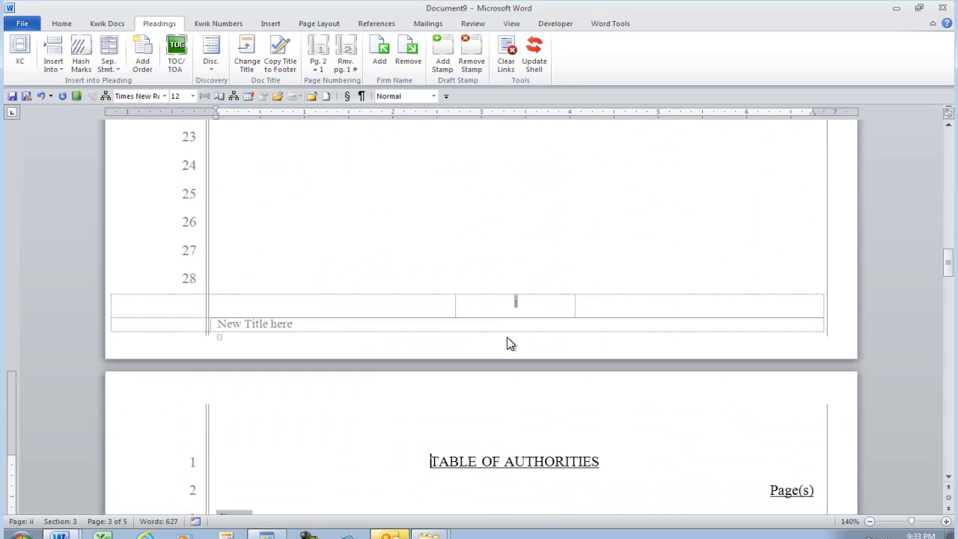
pyautogui.scroll(-3, 508, 343)
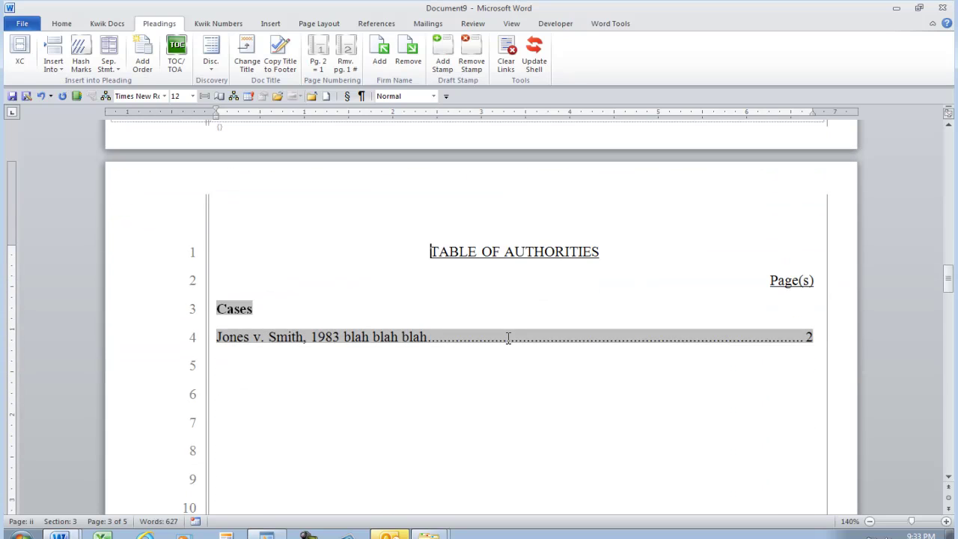
pyautogui.scroll(-4, 507, 338)
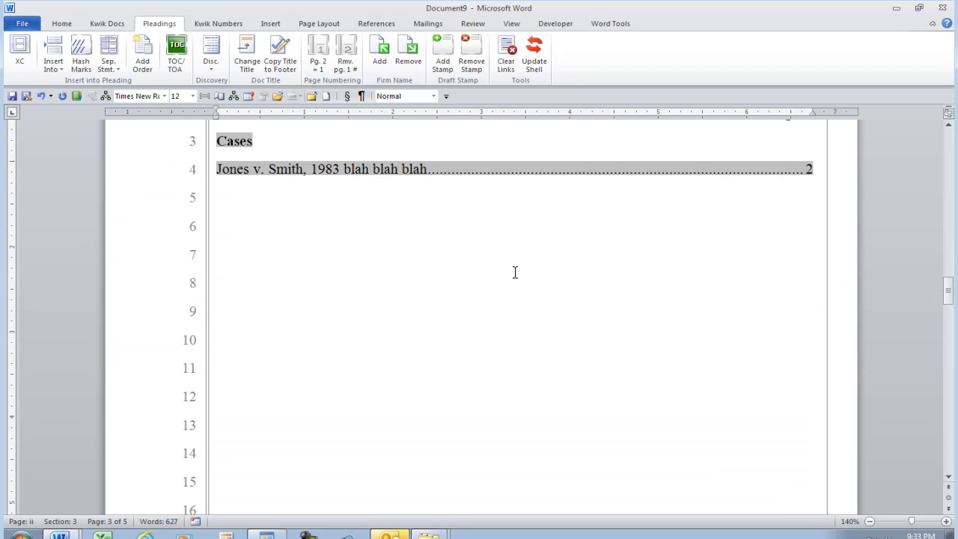
pyautogui.scroll(-3, 499, 246)
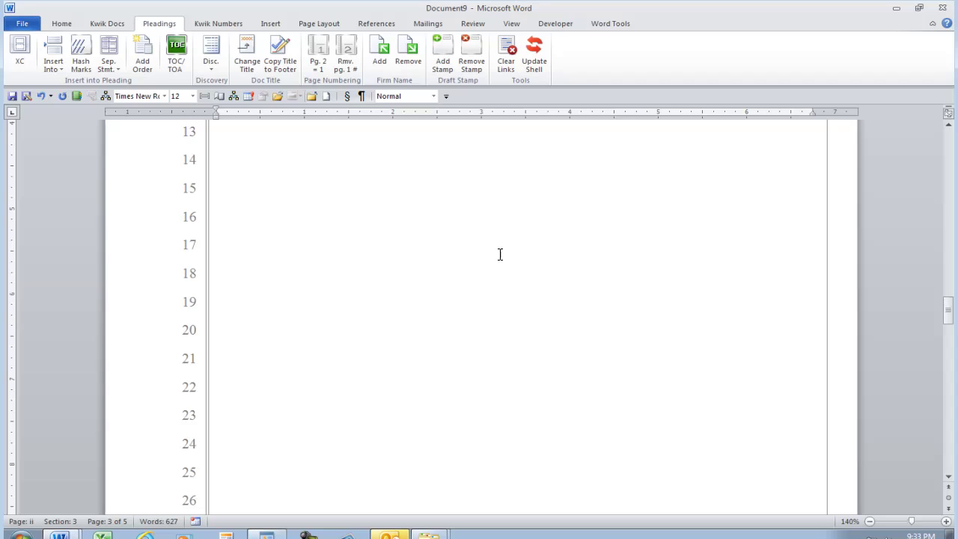
pyautogui.scroll(-3, 500, 254)
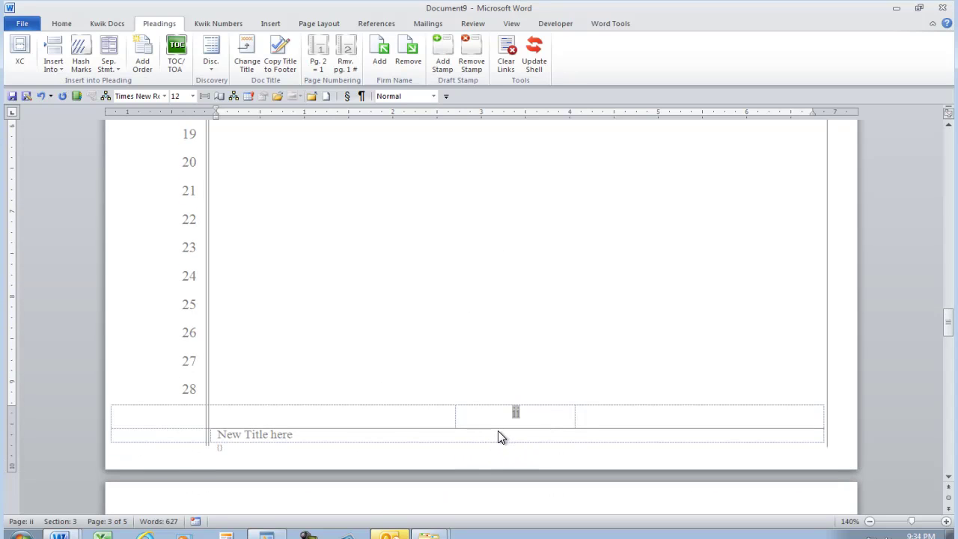
pyautogui.scroll(-3, 500, 436)
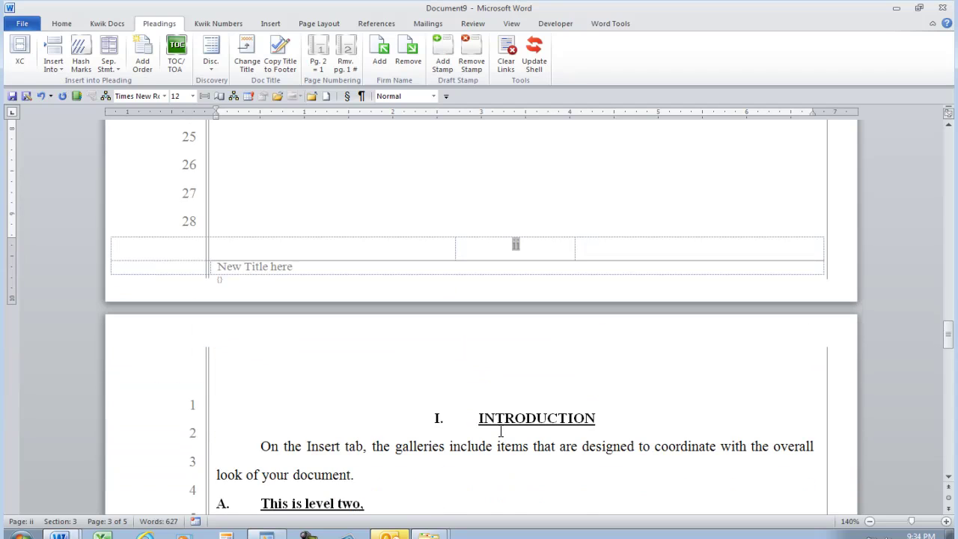
# Show formatting marks and delete the three '/ / /' placeholder lines above item 1.
pyautogui.hotkey('ctrl', 'shift', '8')
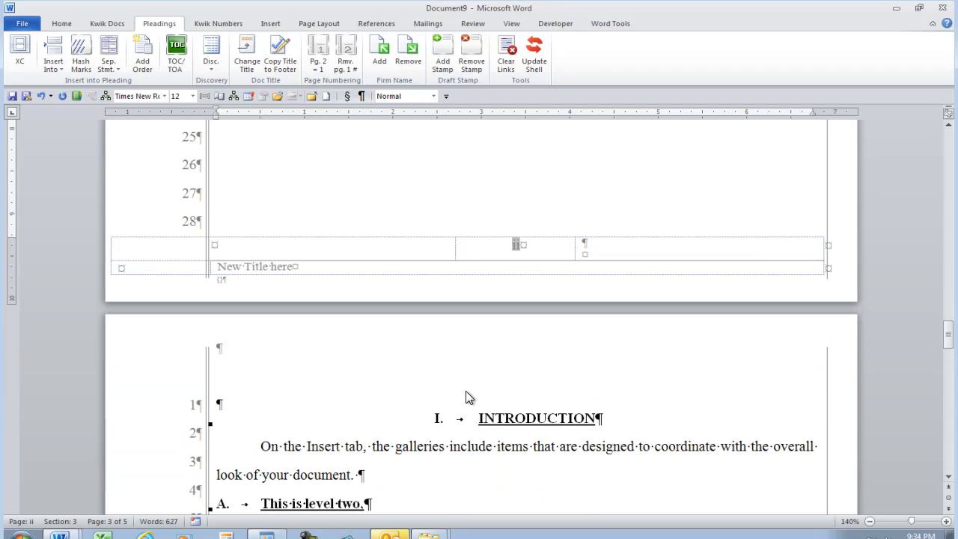
pyautogui.click(265, 404)
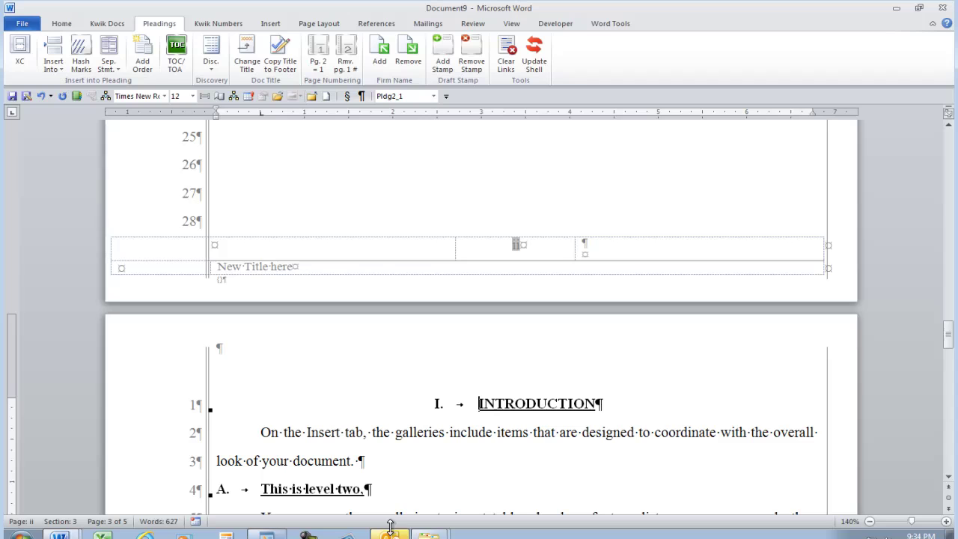
pyautogui.scroll(-4, 345, 410)
pyautogui.scroll(-3, 276, 436)
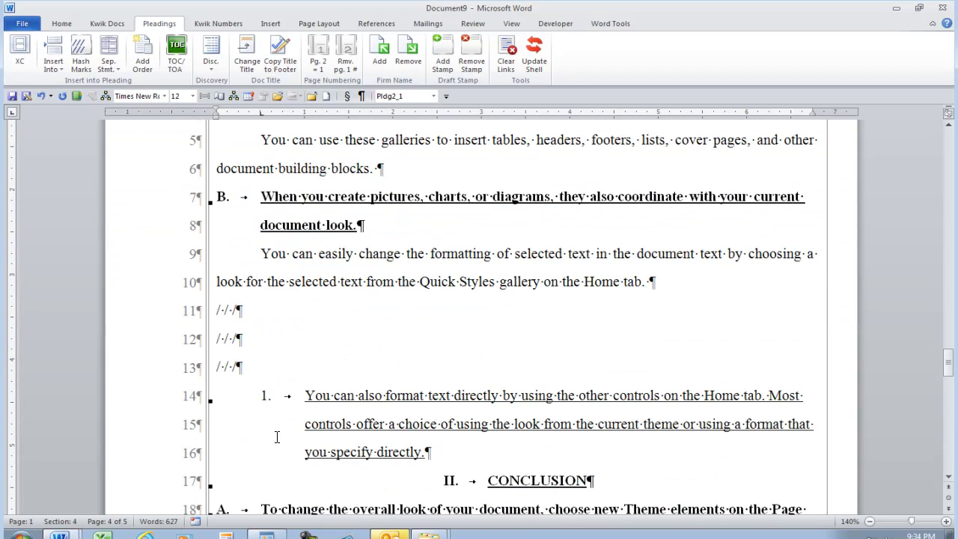
pyautogui.click(218, 311)
pyautogui.moveTo(217, 312); pyautogui.dragTo(250, 367)
pyautogui.press('Delete')
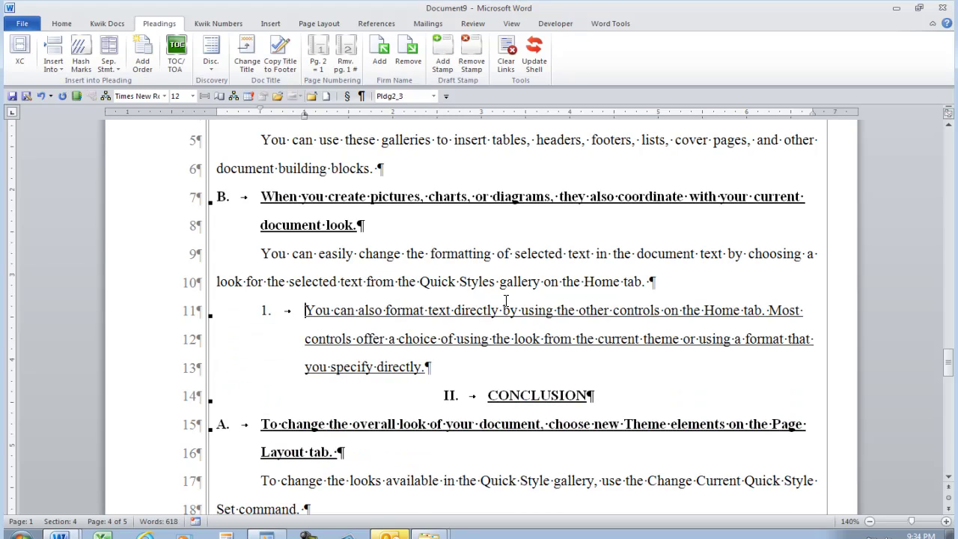
pyautogui.scroll(-4, 428, 311)
pyautogui.scroll(-5, 428, 311)
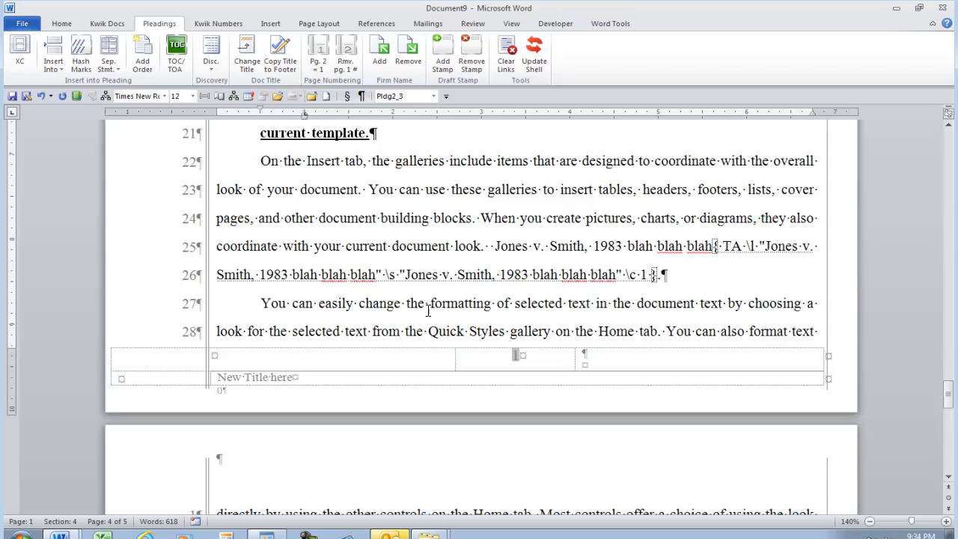
pyautogui.scroll(-4, 426, 312)
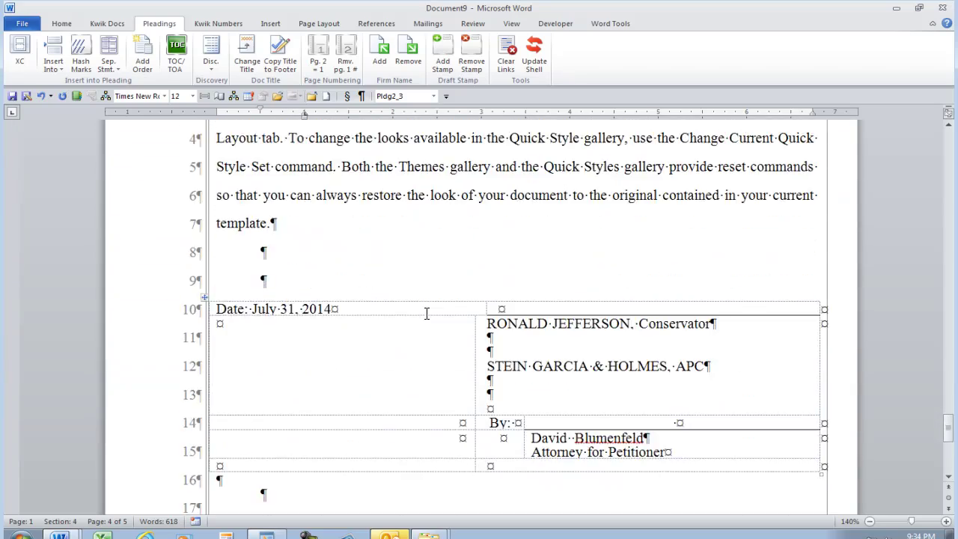
pyautogui.scroll(12, 425, 331)
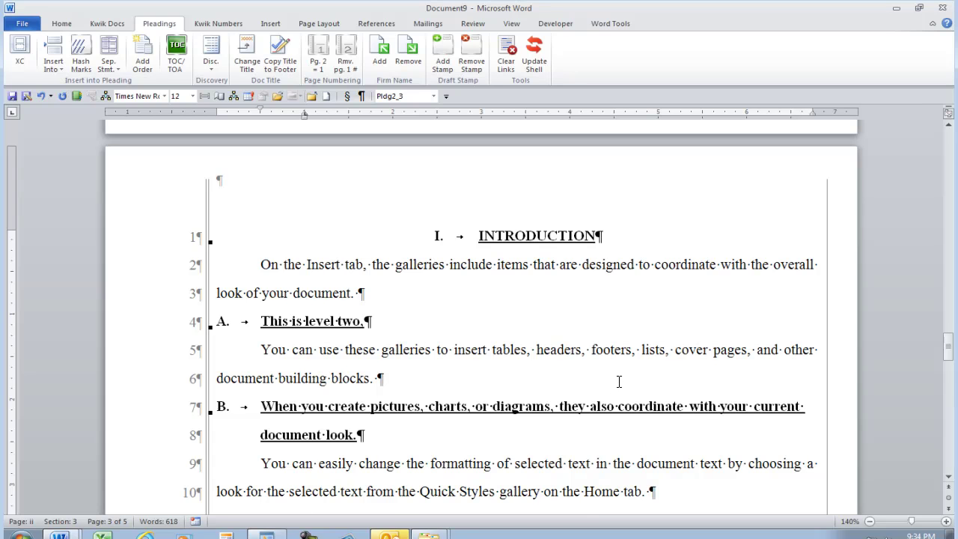
# Check the INTRODUCTION heading level, then put the cursor in a level-two heading with Kwik Numbers showing.
pyautogui.scroll(3, 592, 387)
pyautogui.scroll(-3, 592, 393)
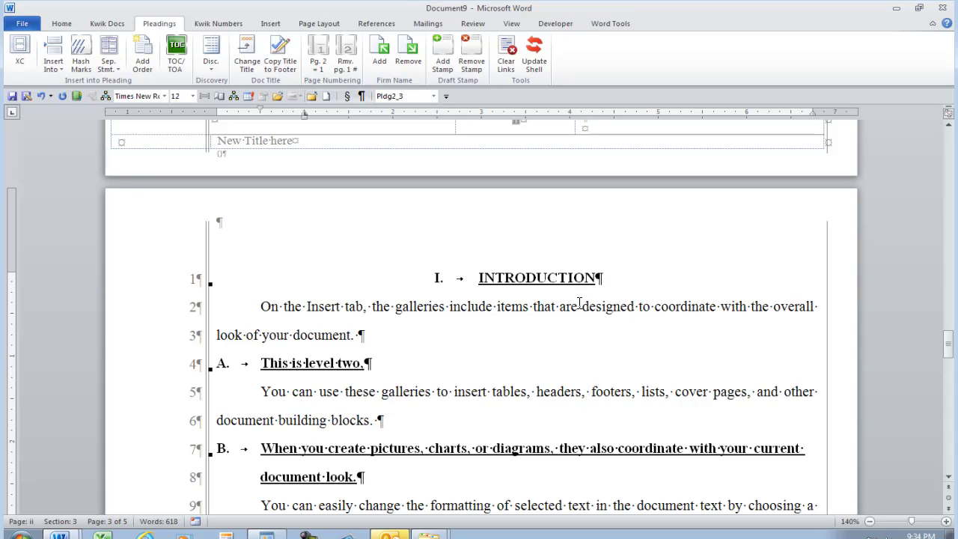
pyautogui.click(558, 281)
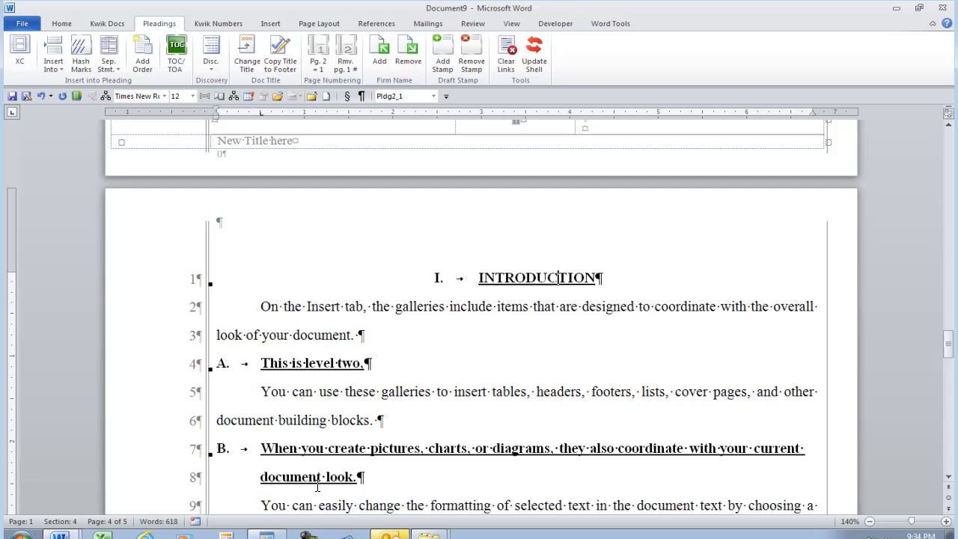
pyautogui.click(384, 448)
pyautogui.click(214, 21)
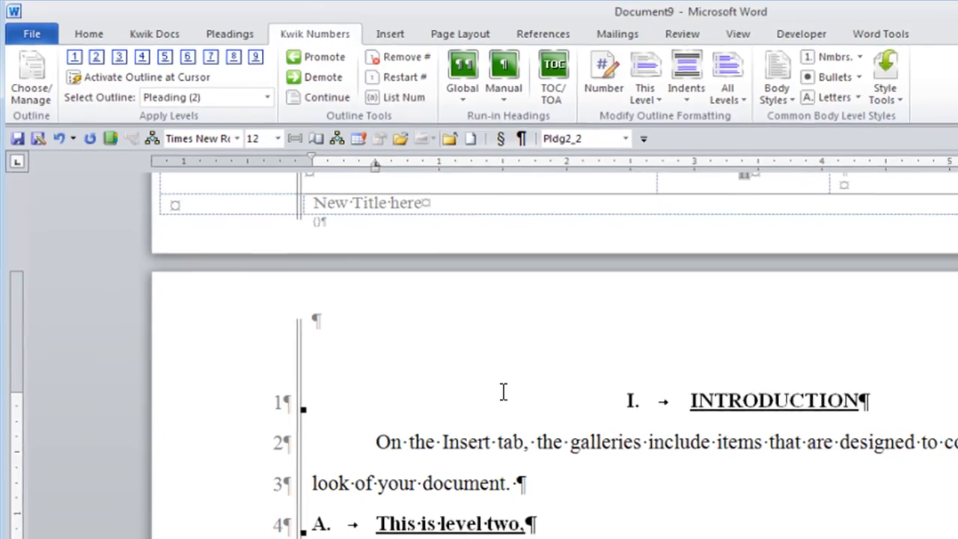
pyautogui.scroll(-5, 464, 345)
pyautogui.scroll(-2, 650, 418)
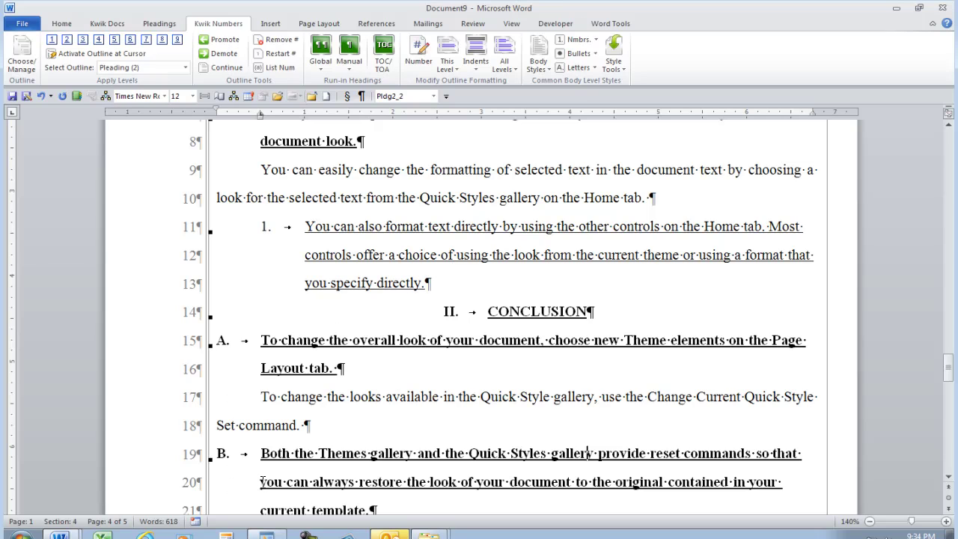
# Toggle underlining off for all level-two headings using the This Level options.
pyautogui.click(446, 72)
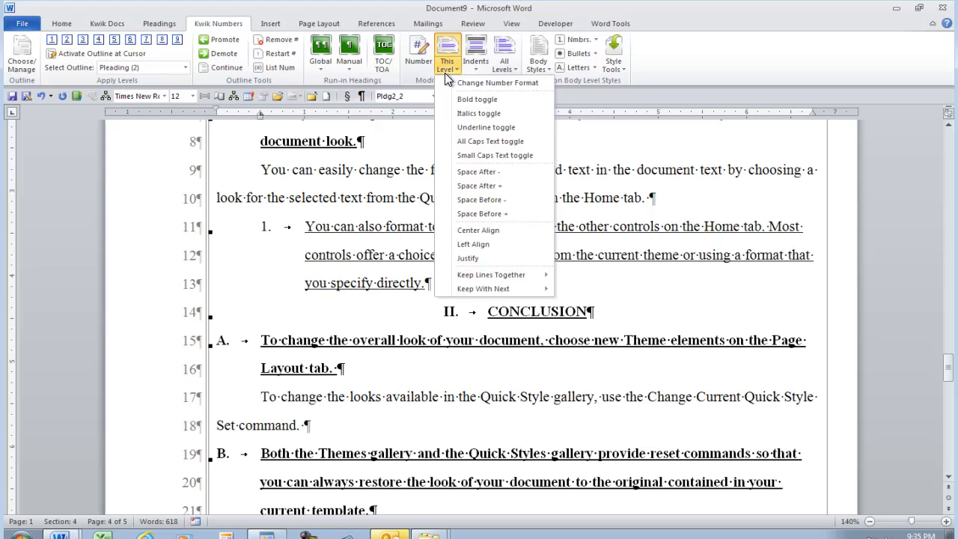
pyautogui.click(468, 126)
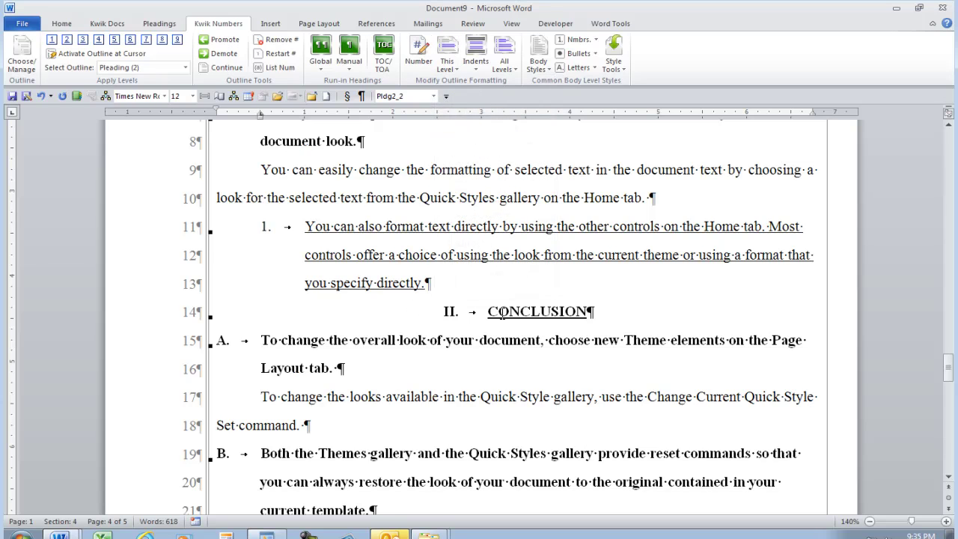
pyautogui.scroll(3, 433, 382)
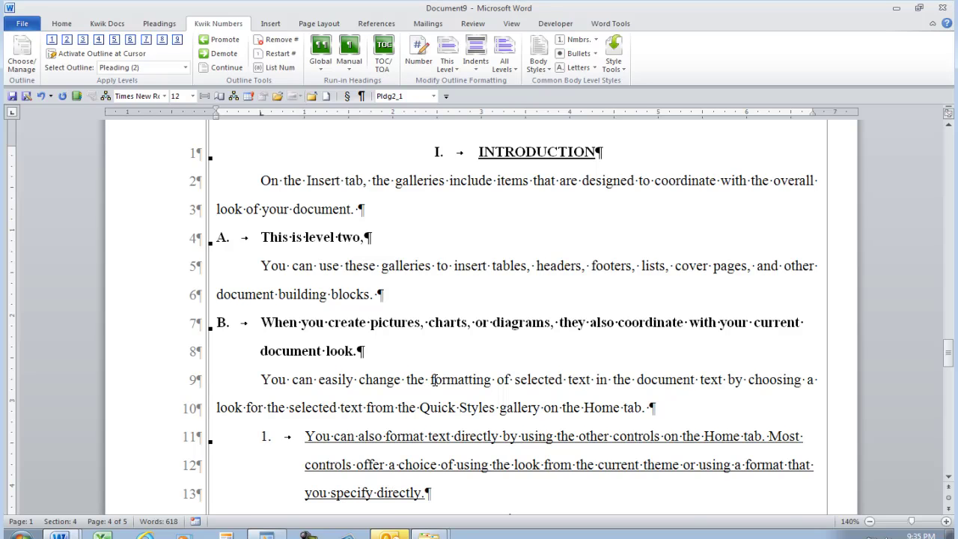
pyautogui.scroll(-3, 434, 380)
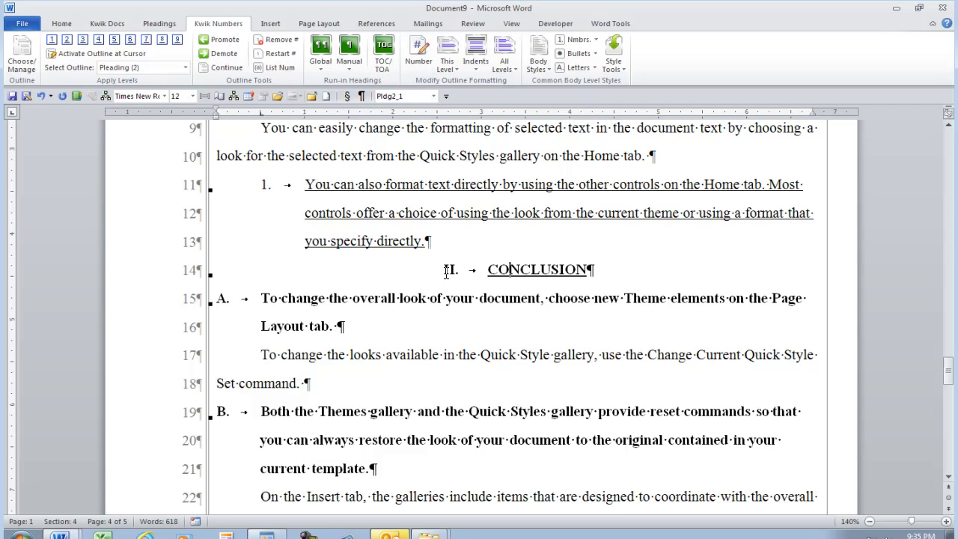
# In the level-one number format, choose spelled-out 'One' numbering, discarding a trial 'Section' prefix.
pyautogui.click(418, 56)
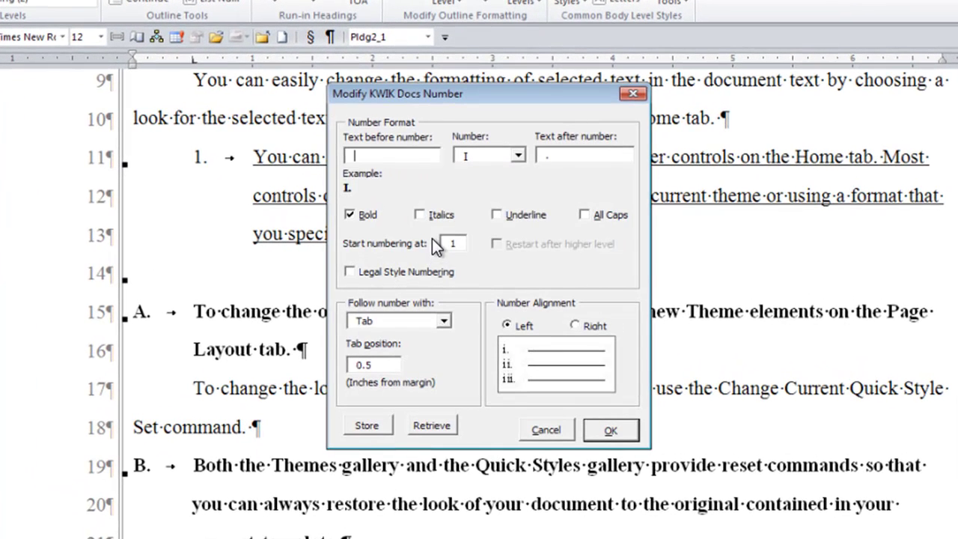
pyautogui.click(519, 156)
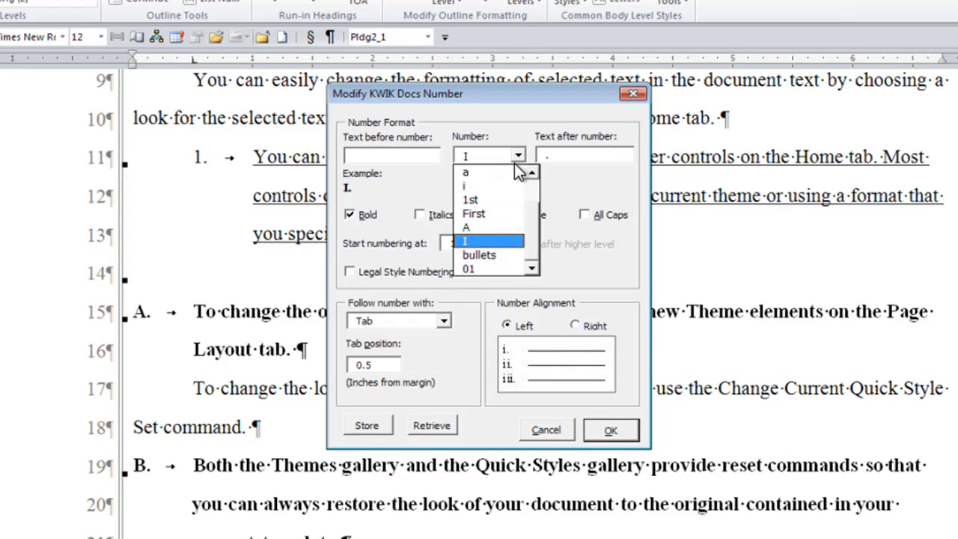
pyautogui.click(398, 148)
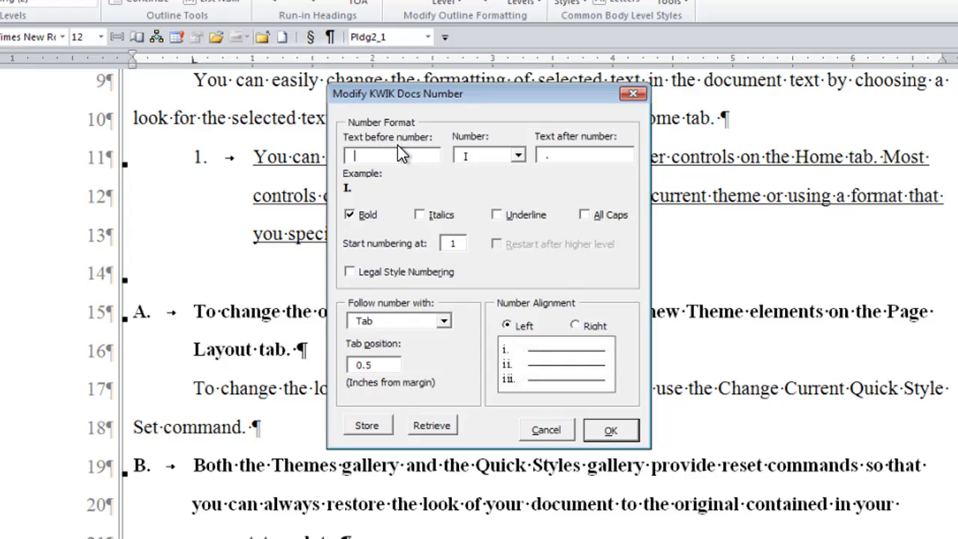
pyautogui.write('Section')
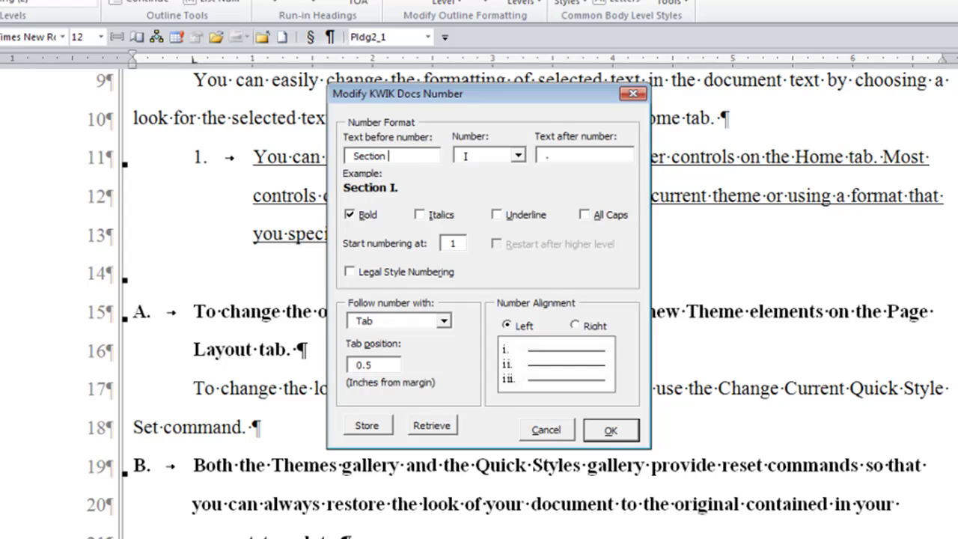
pyautogui.press('BackSpace')
pyautogui.press('BackSpace')
pyautogui.press('BackSpace')
pyautogui.press('BackSpace')
pyautogui.press('BackSpace')
pyautogui.press('BackSpace')
pyautogui.press('BackSpace')
pyautogui.press('BackSpace')
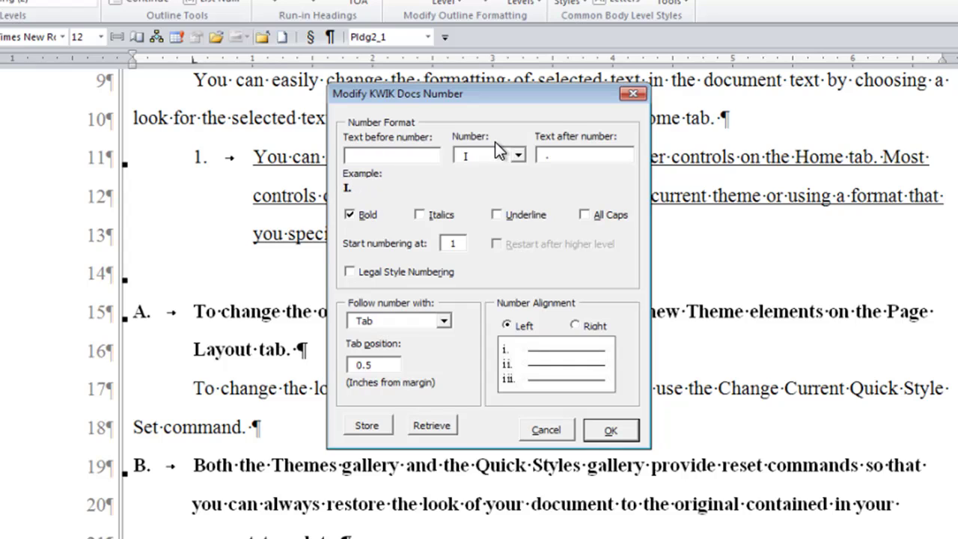
pyautogui.click(518, 155)
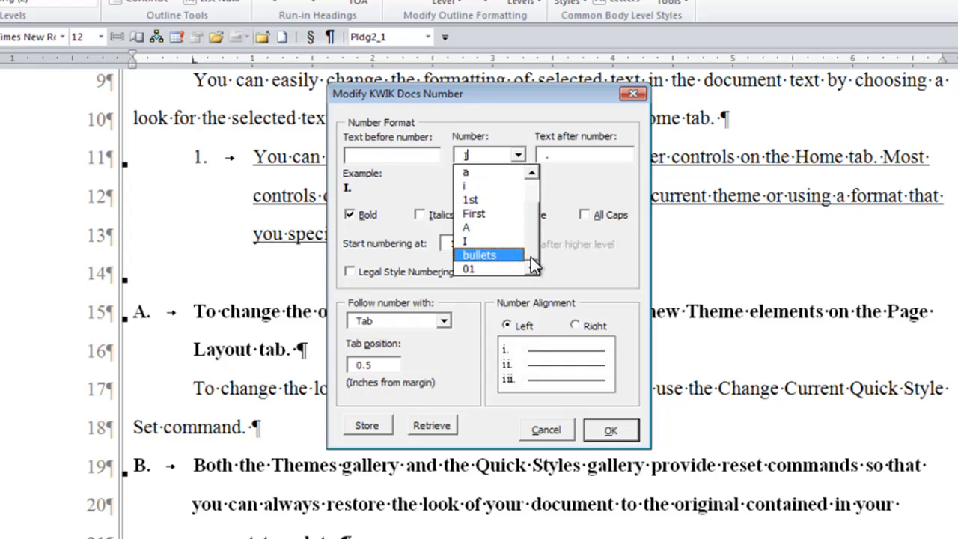
pyautogui.scroll(1, 529, 214)
pyautogui.click(499, 202)
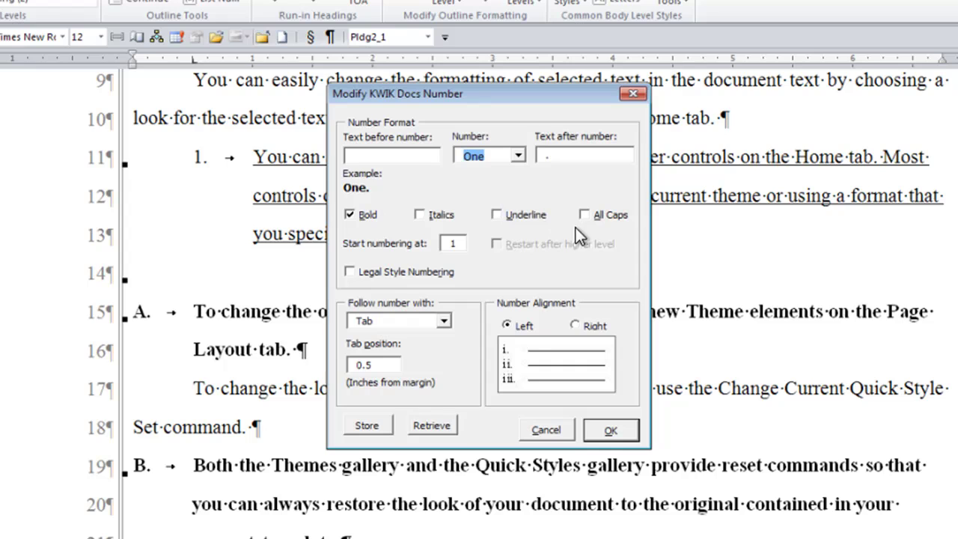
# Replace the period after the number with ':', add 'Number' before it, and apply.
pyautogui.click(568, 156)
pyautogui.press('BackSpace')
pyautogui.write(':')
pyautogui.click(368, 157)
pyautogui.write('Number')
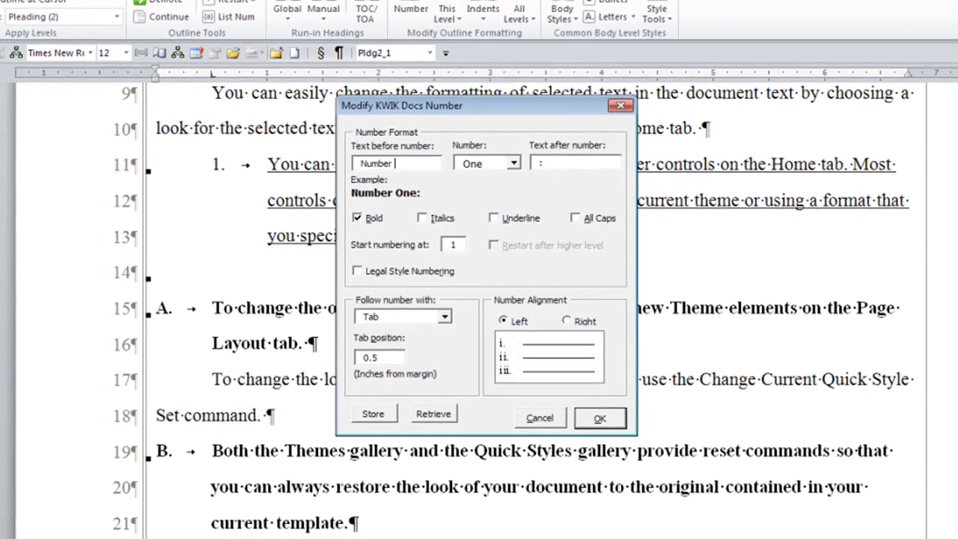
pyautogui.click(599, 417)
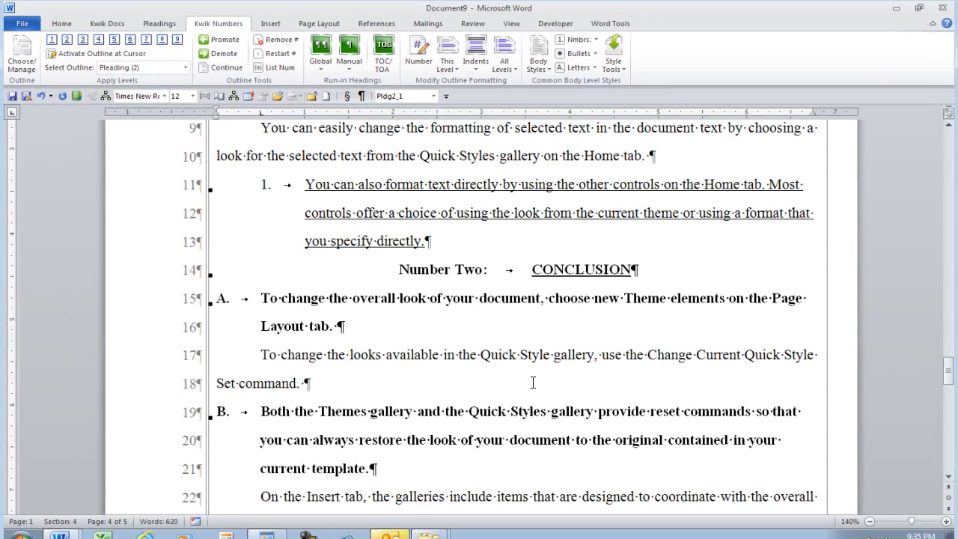
# Switch the level-one number style back to Roman numerals so headings read 'I.' and 'II.'.
pyautogui.scroll(3, 534, 378)
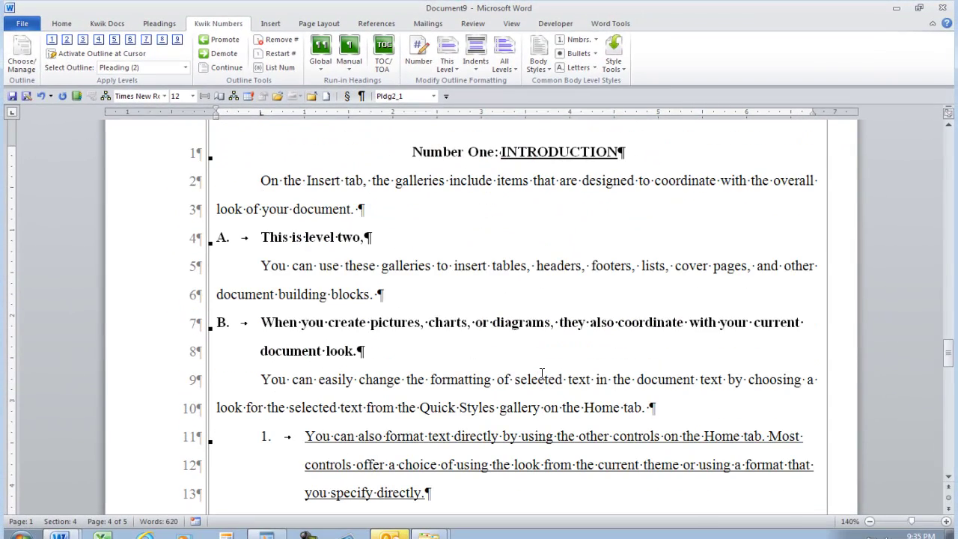
pyautogui.scroll(8, 542, 374)
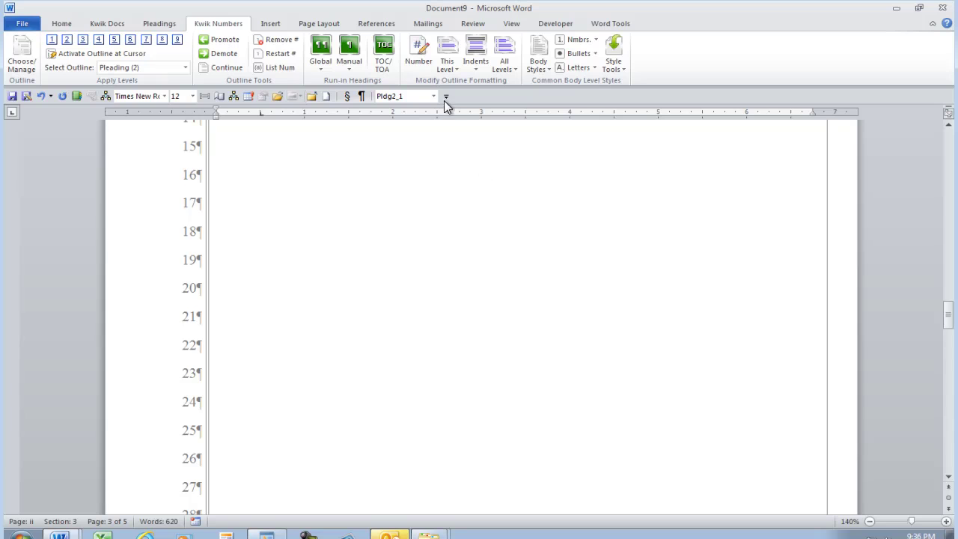
pyautogui.scroll(-7, 437, 370)
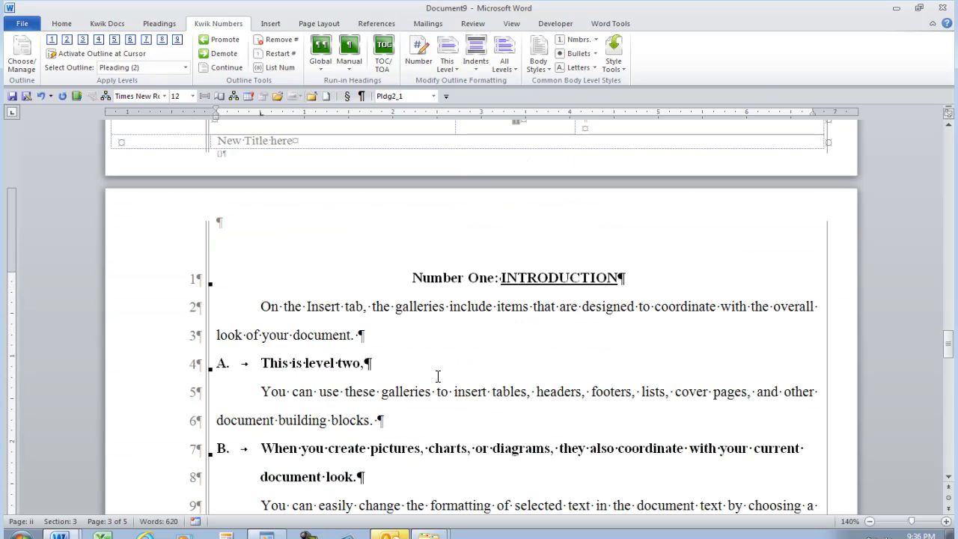
pyautogui.click(417, 60)
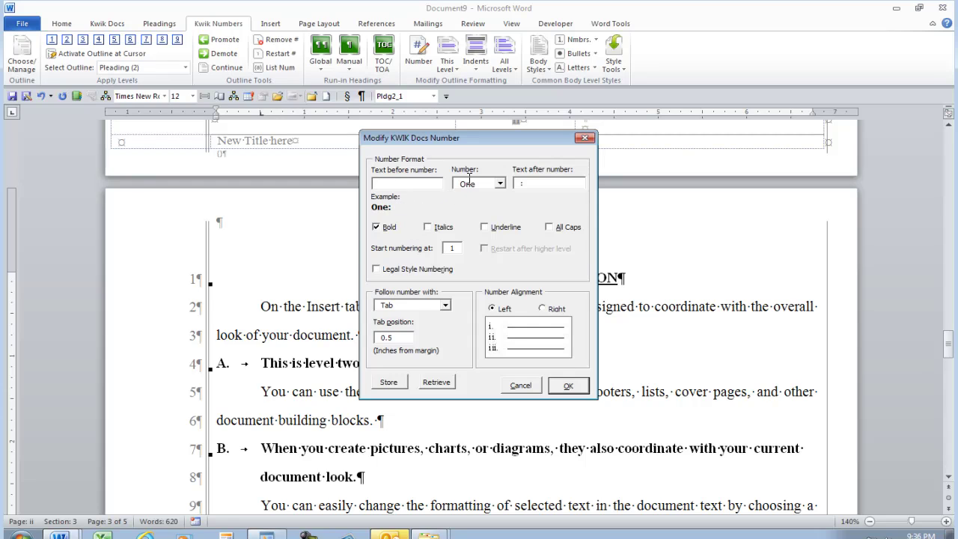
pyautogui.click(500, 183)
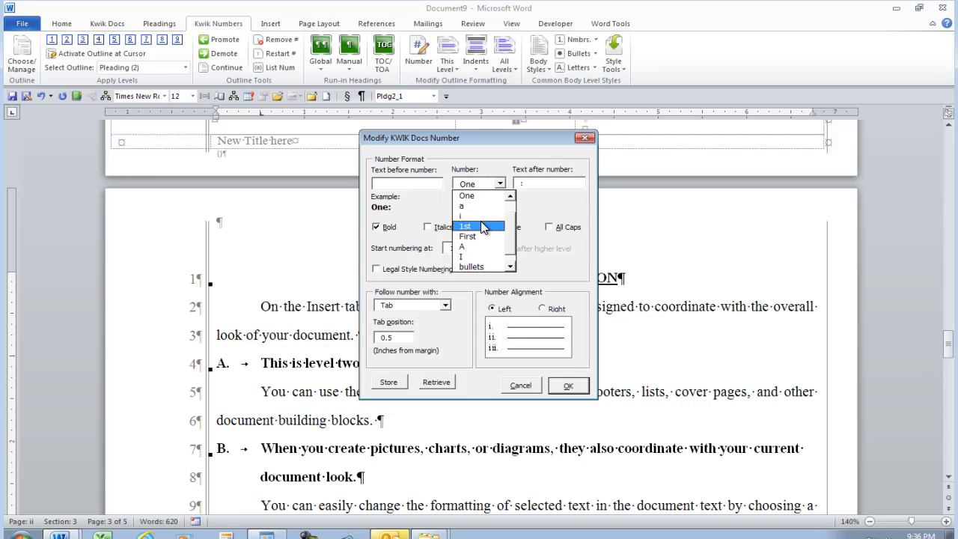
pyautogui.click(476, 256)
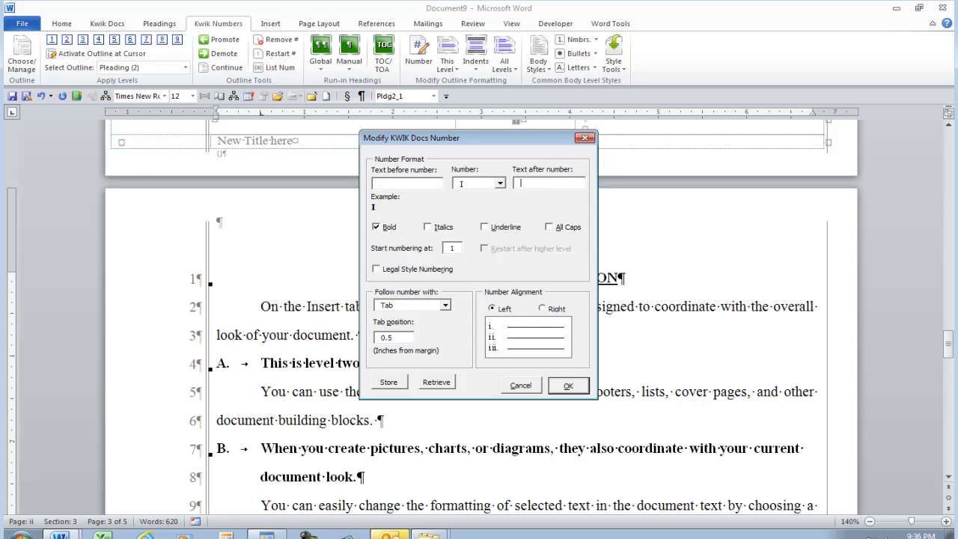
pyautogui.click(568, 385)
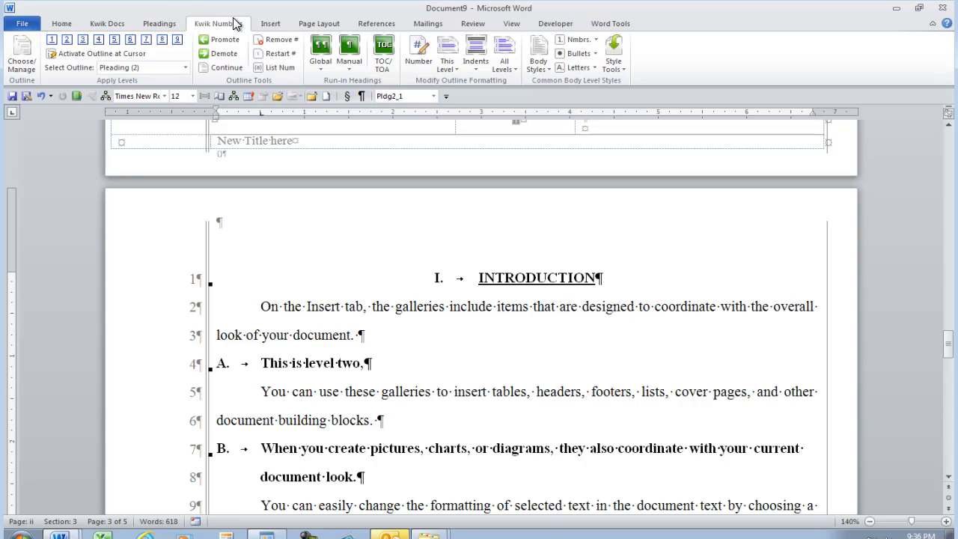
# Save the current numbering as custom outline 'Test', with numbered paragraphs followed by Body Text style.
pyautogui.click(21, 56)
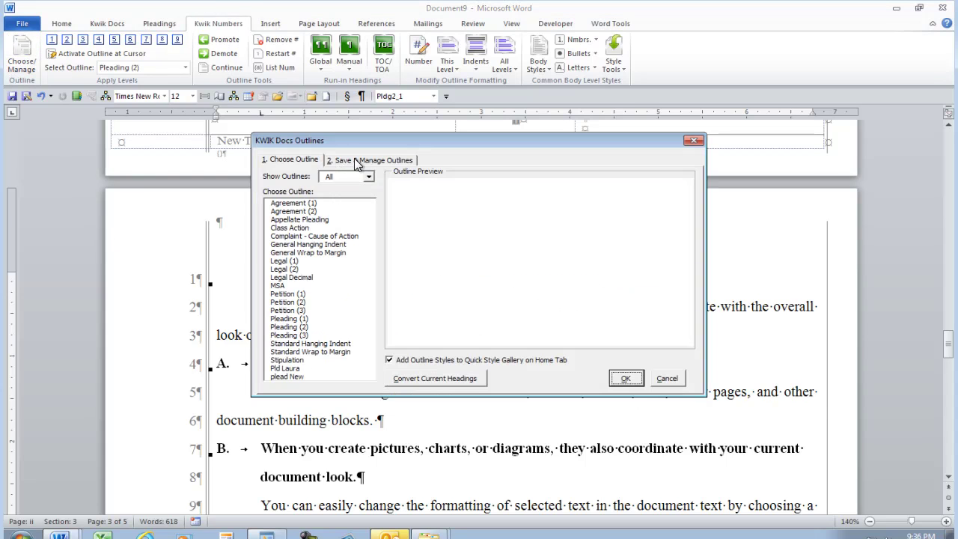
pyautogui.click(354, 159)
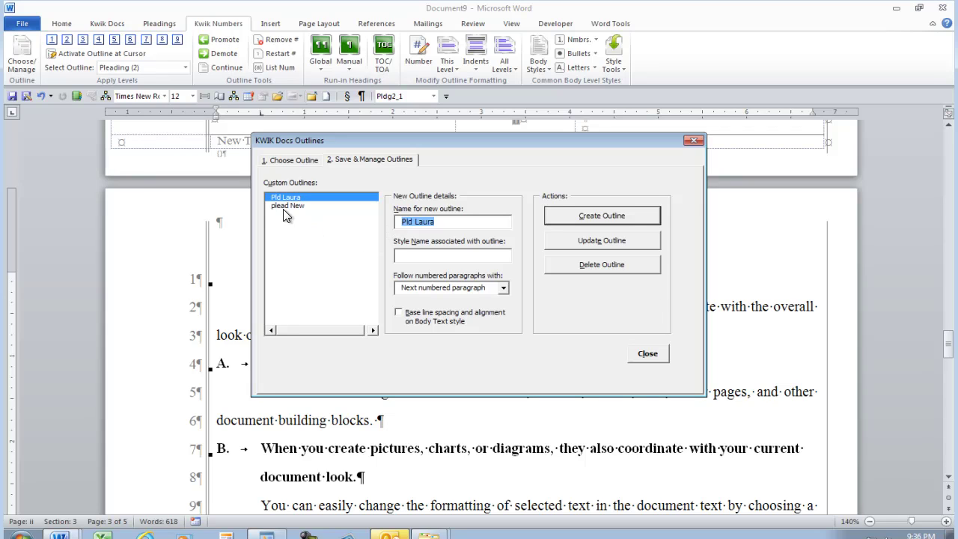
pyautogui.write('Test')
pyautogui.press('Tab')
pyautogui.click(459, 286)
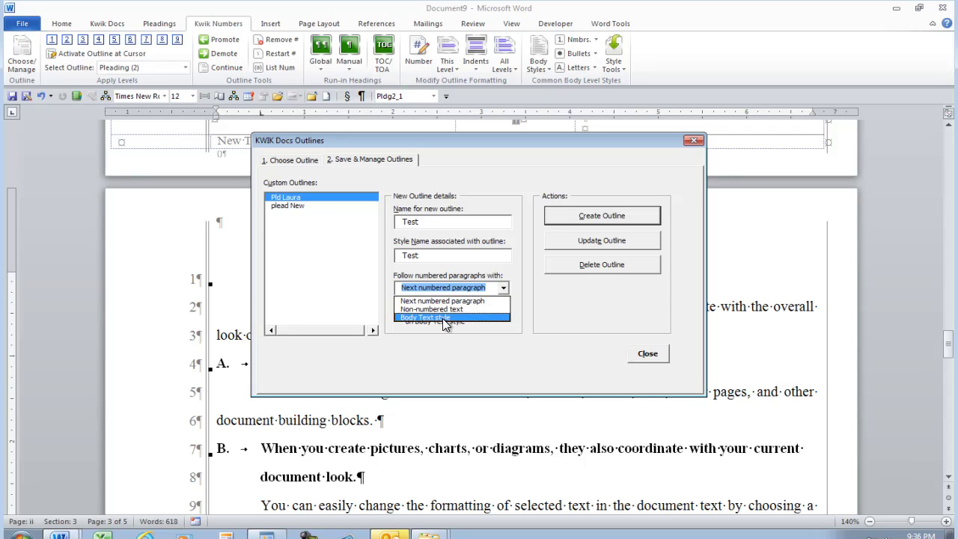
pyautogui.click(442, 318)
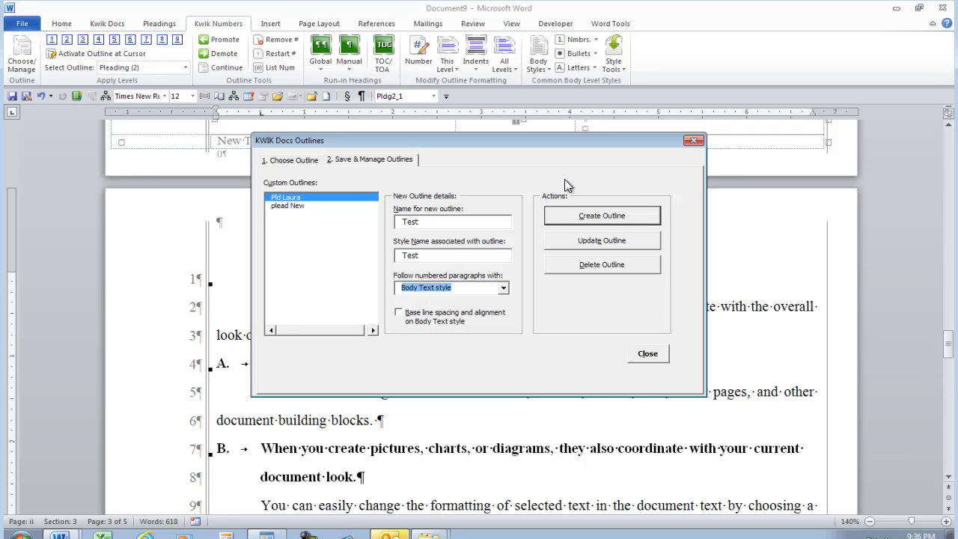
pyautogui.click(568, 219)
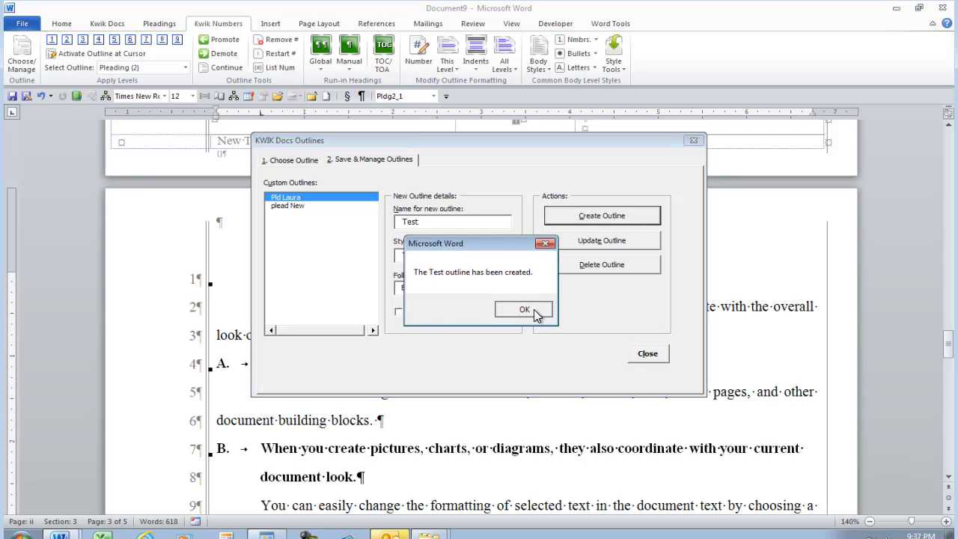
pyautogui.click(534, 309)
pyautogui.click(646, 357)
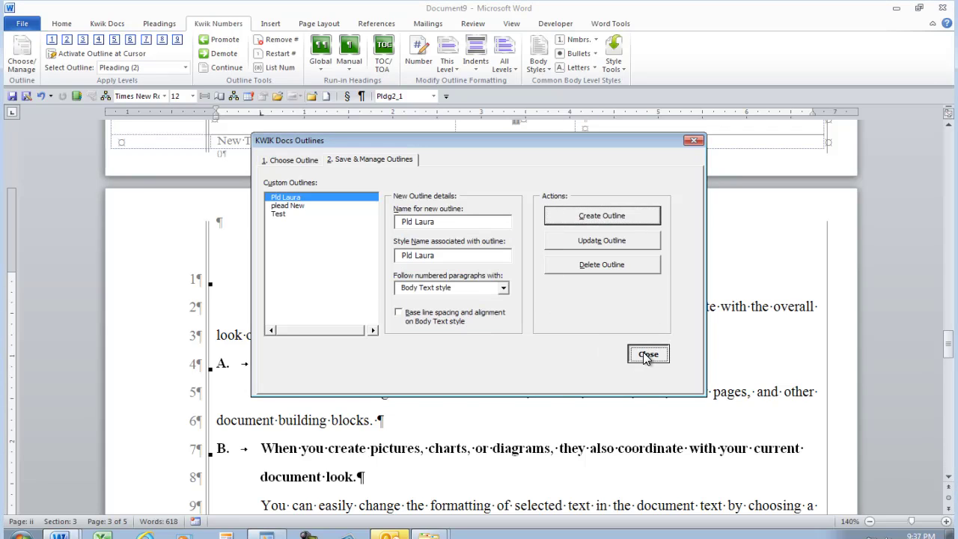
# Start a new Pleading - CA State document from the Kwik Docs litigation list.
pyautogui.click(71, 25)
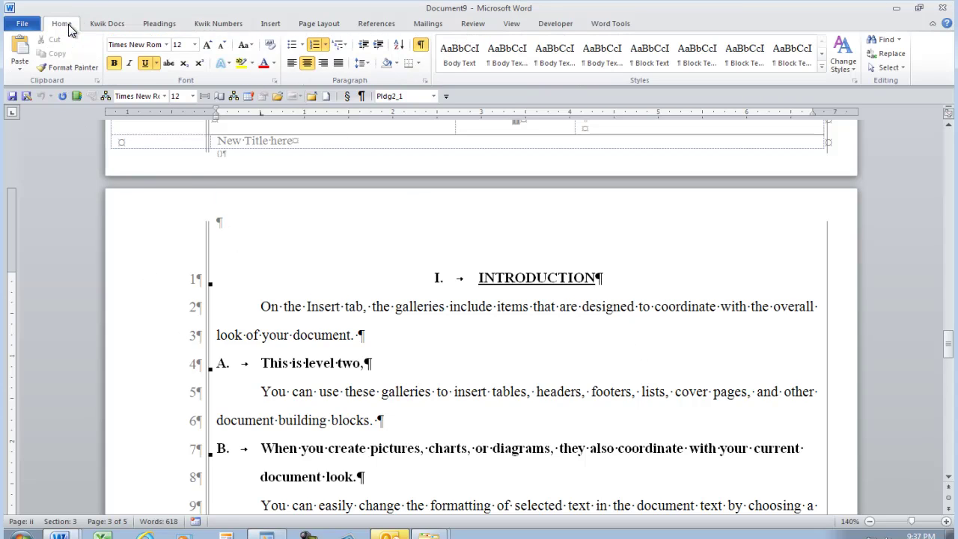
pyautogui.click(119, 24)
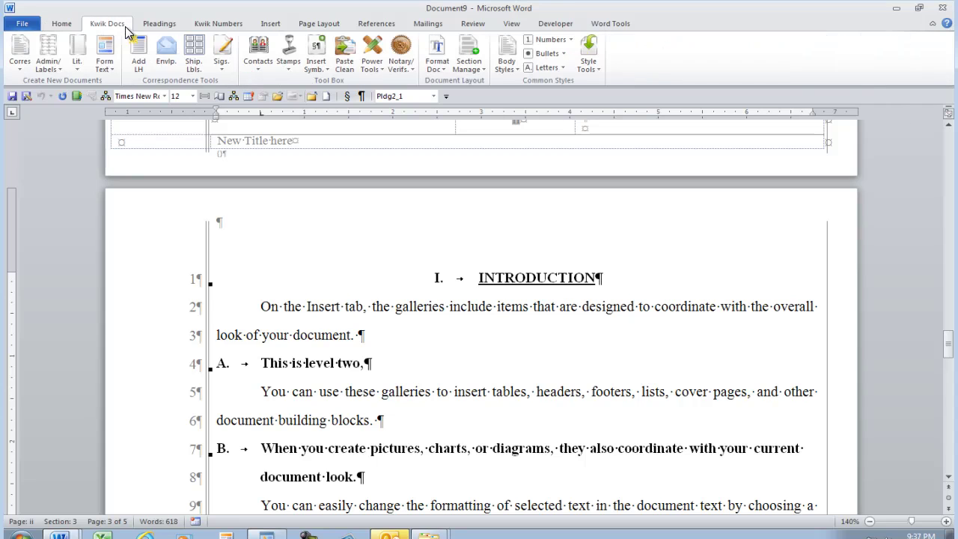
pyautogui.click(78, 68)
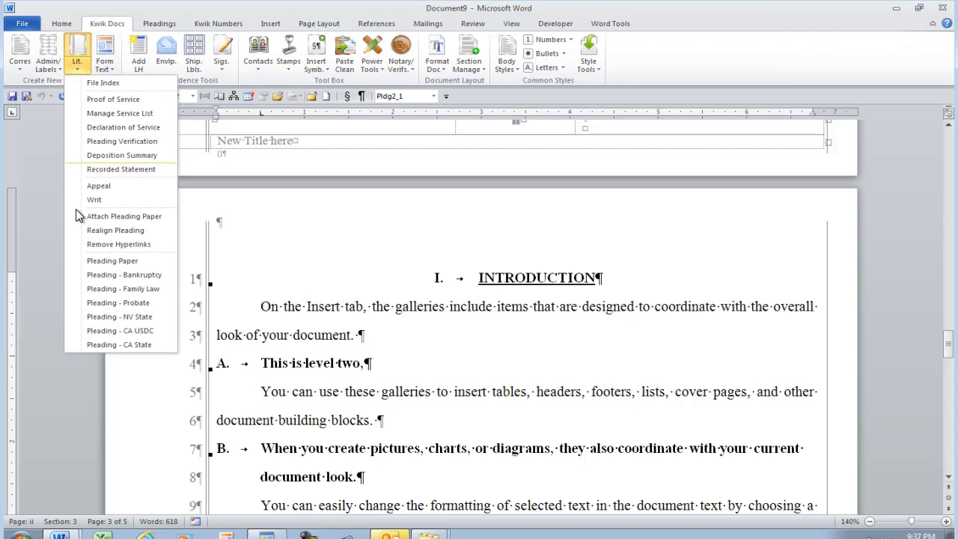
pyautogui.click(127, 343)
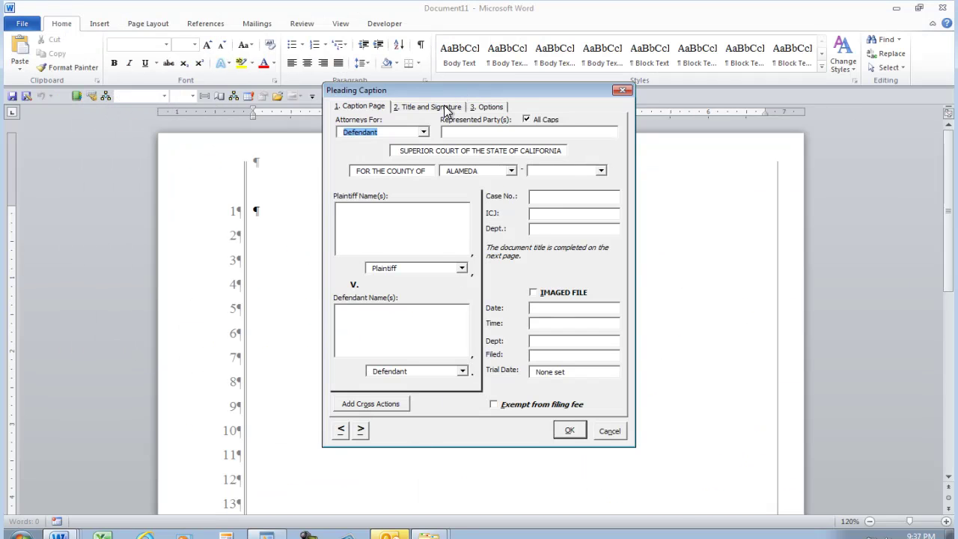
# Enter the title 'motion for commotion' and choose the signing attorney.
pyautogui.click(444, 107)
pyautogui.click(431, 175)
pyautogui.write('mot')
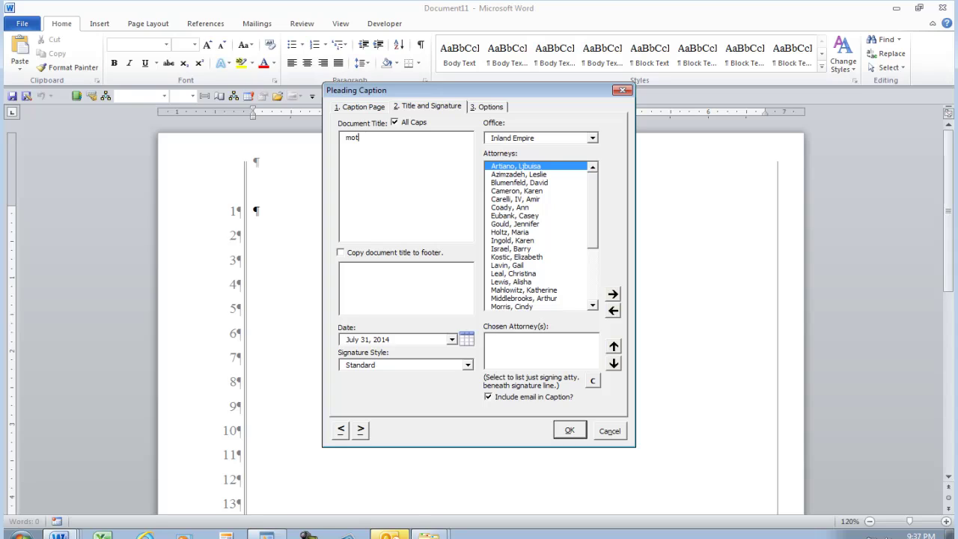
pyautogui.write('ion for commotion')
pyautogui.press('Tab')
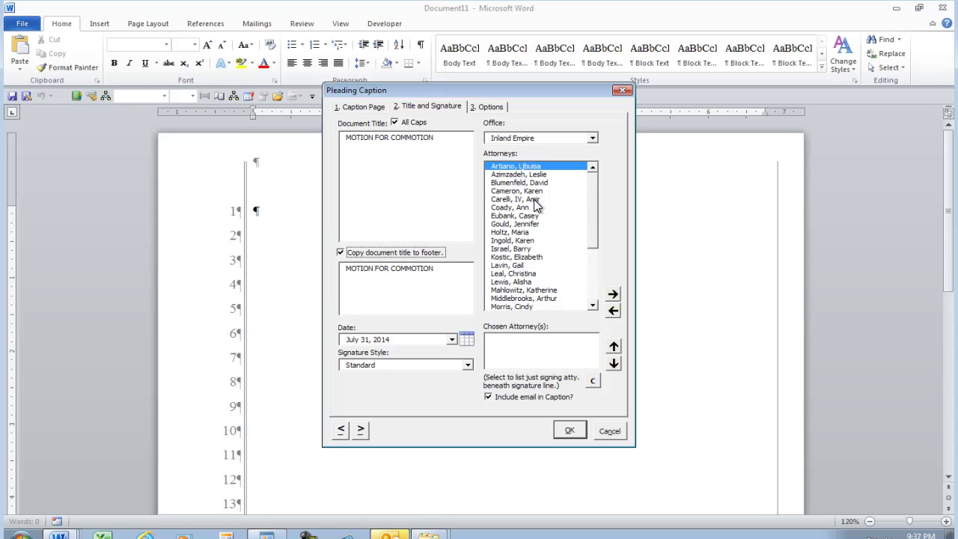
pyautogui.click(534, 199)
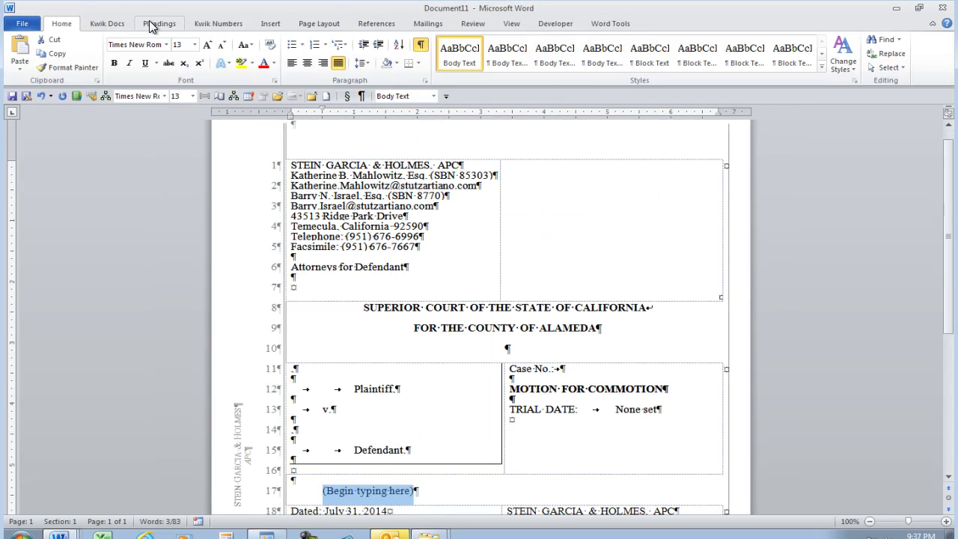
# Apply the personal 'Test' outline to the new pleading.
pyautogui.click(213, 27)
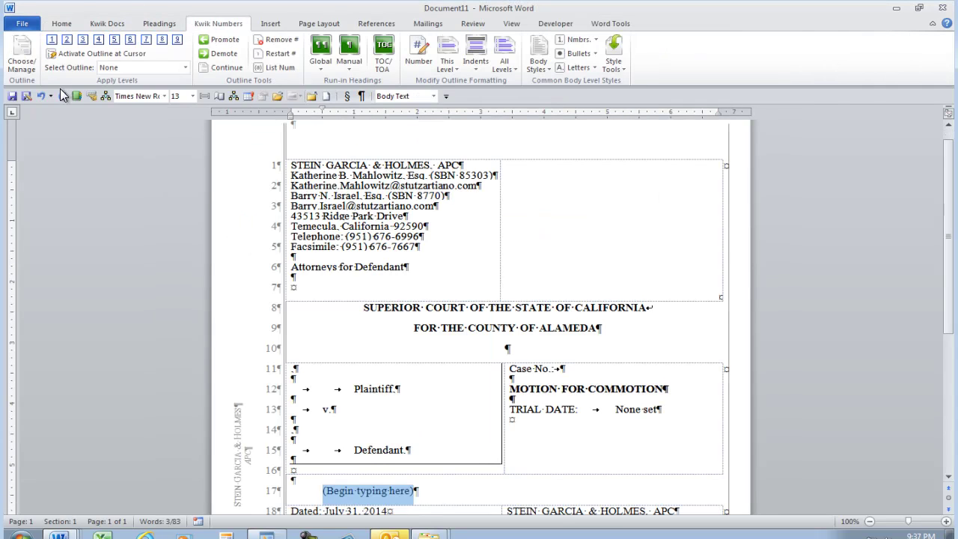
pyautogui.click(21, 58)
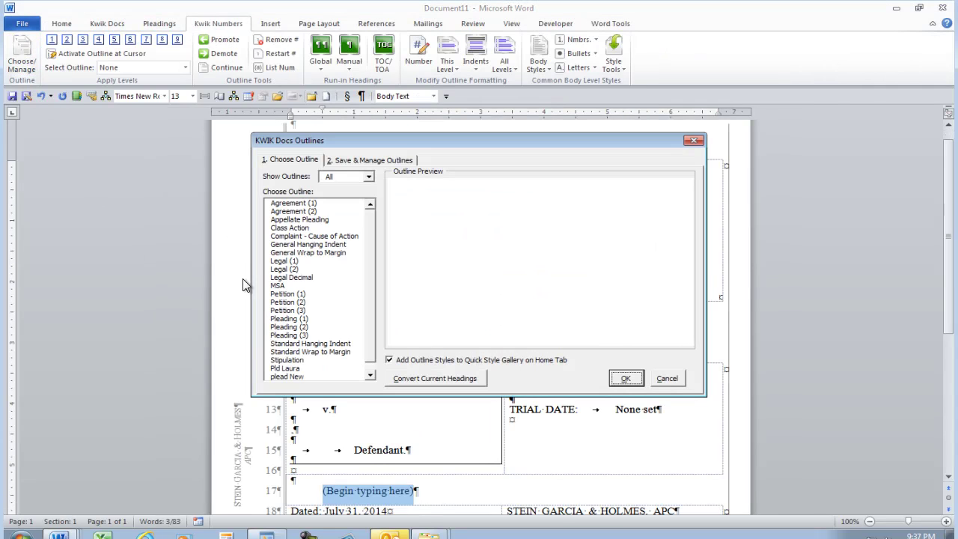
pyautogui.click(369, 176)
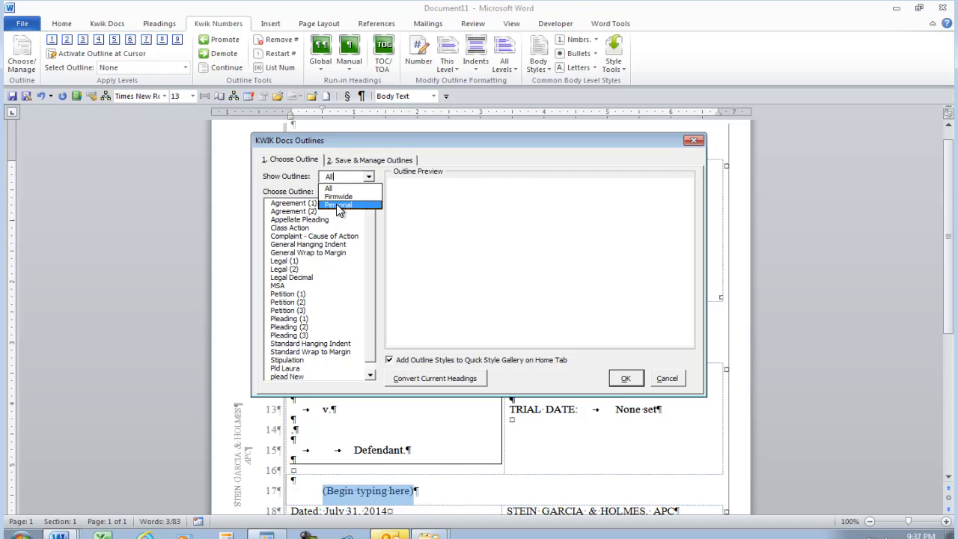
pyautogui.click(338, 205)
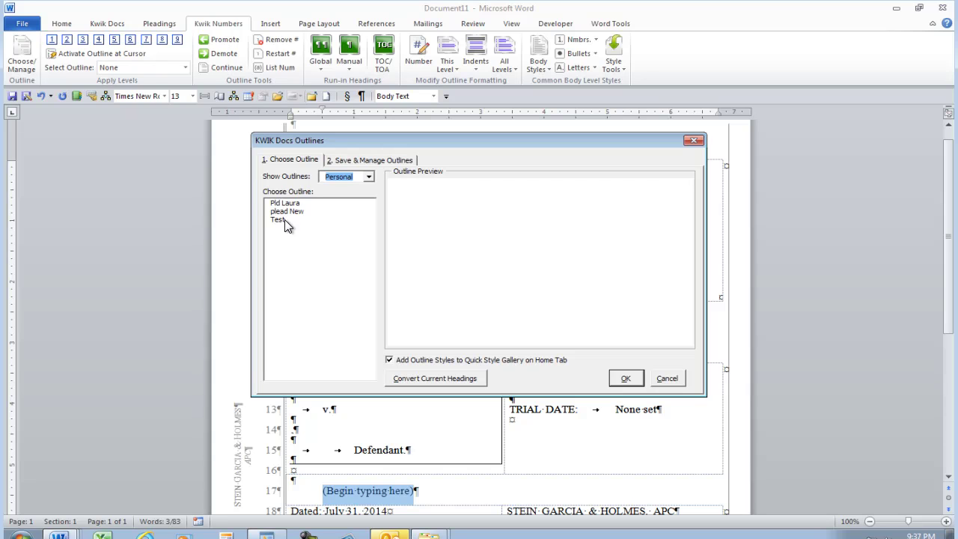
pyautogui.click(285, 219)
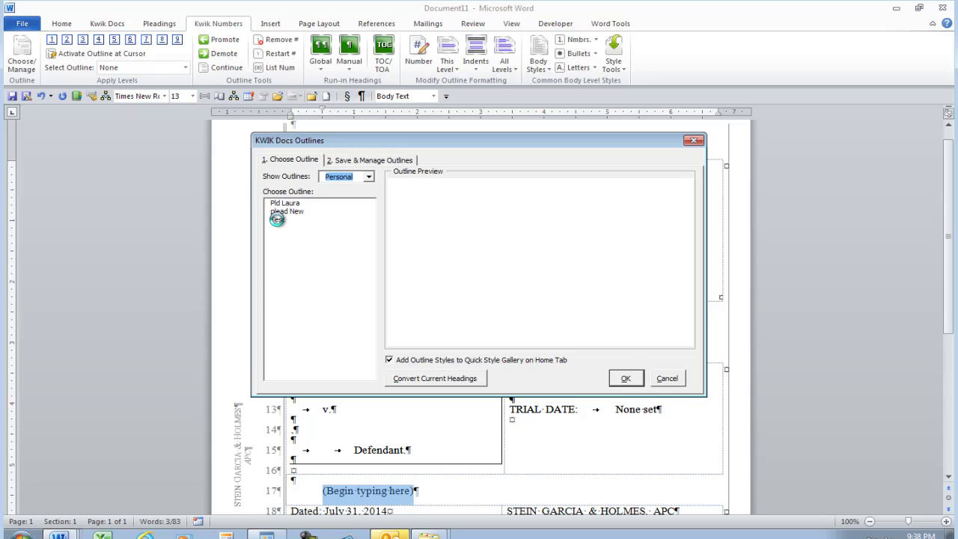
pyautogui.click(627, 379)
# Insert =rand(10) sample text, add a level-one INTRODUCTION heading, and make the line 22 paragraph level two.
pyautogui.write('nd(10)')
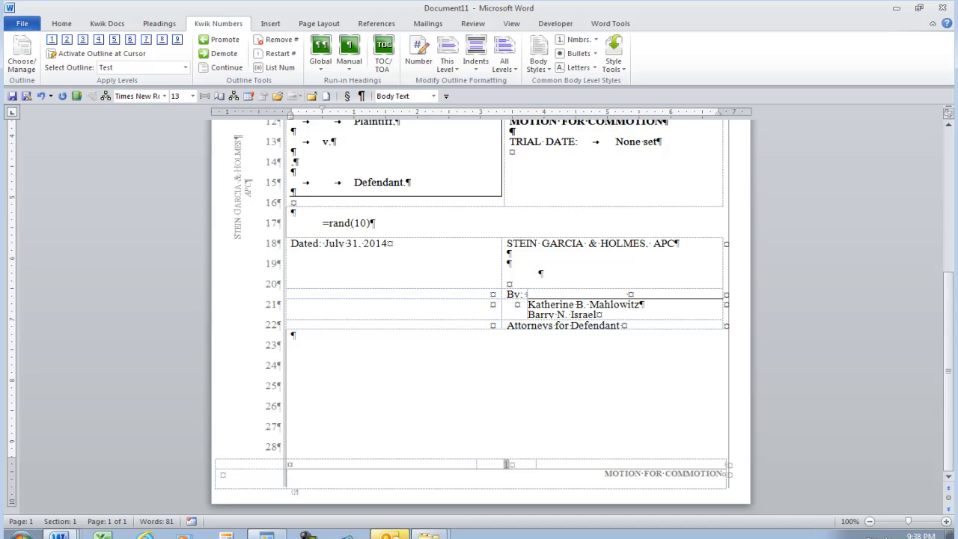
pyautogui.press('Return')
pyautogui.click(48, 42)
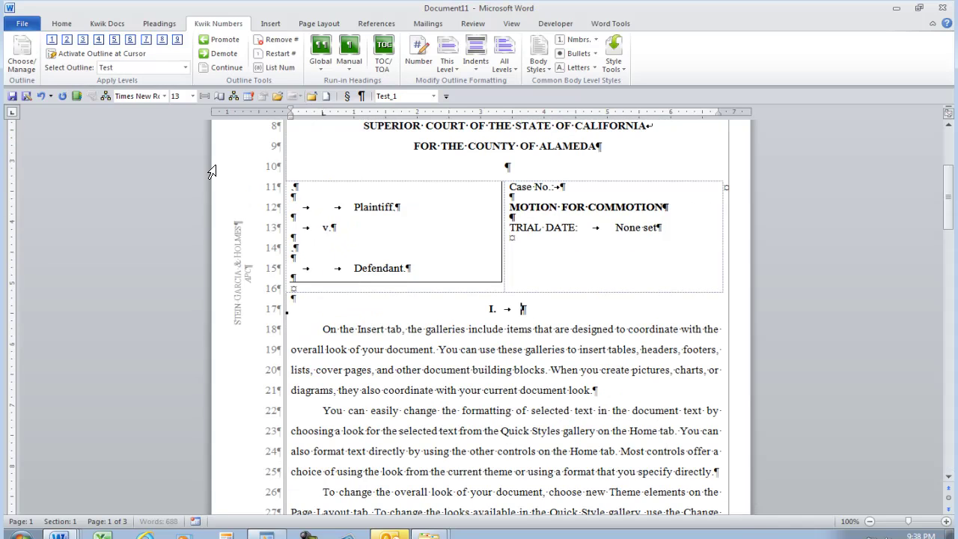
pyautogui.write('INTRODUCTION')
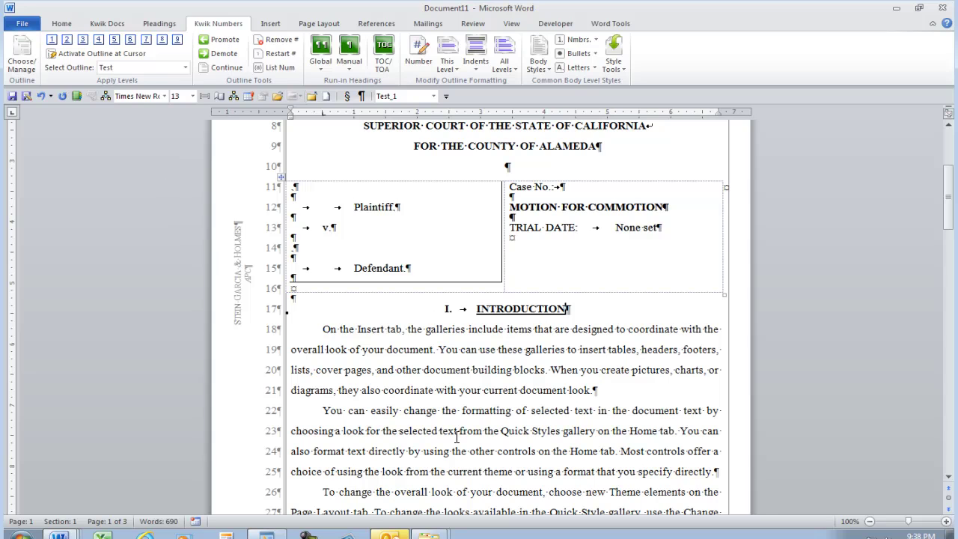
pyautogui.click(455, 430)
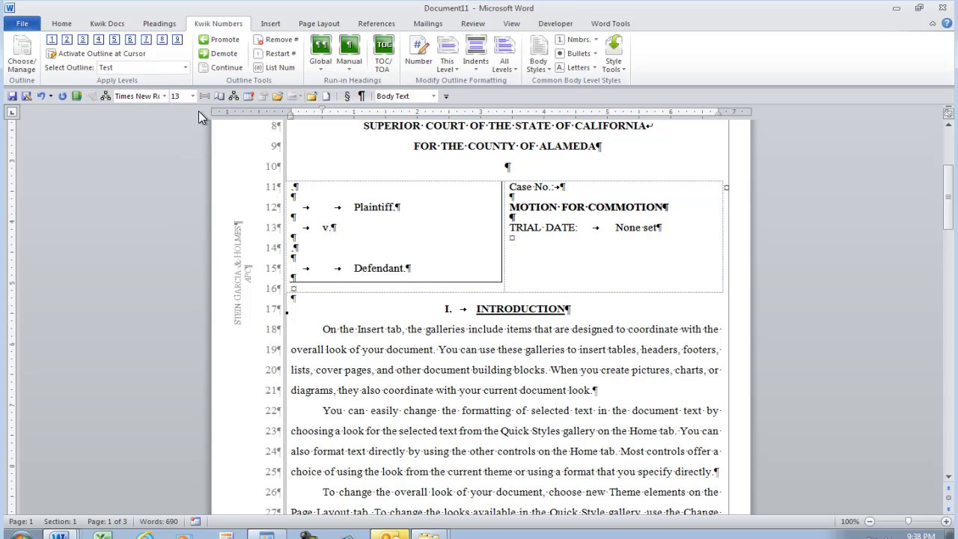
pyautogui.click(67, 40)
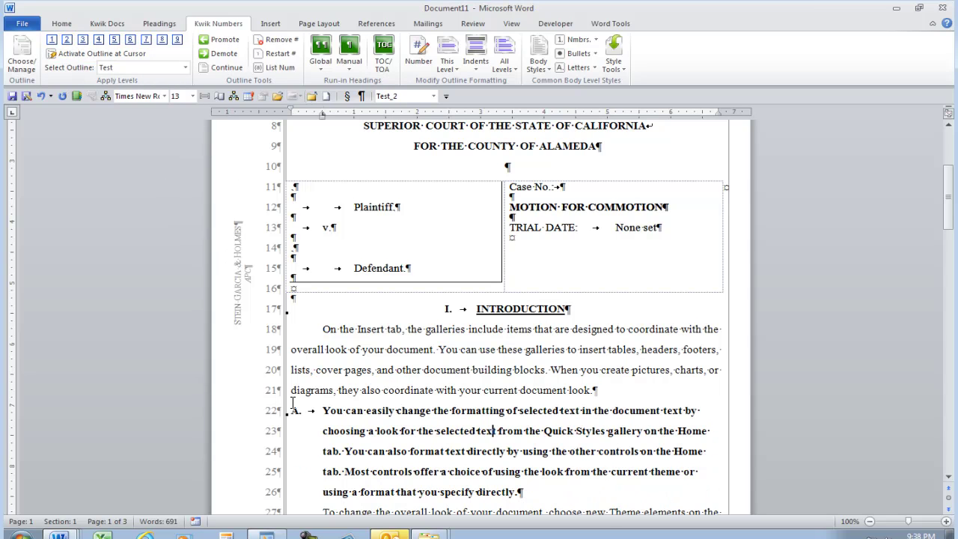